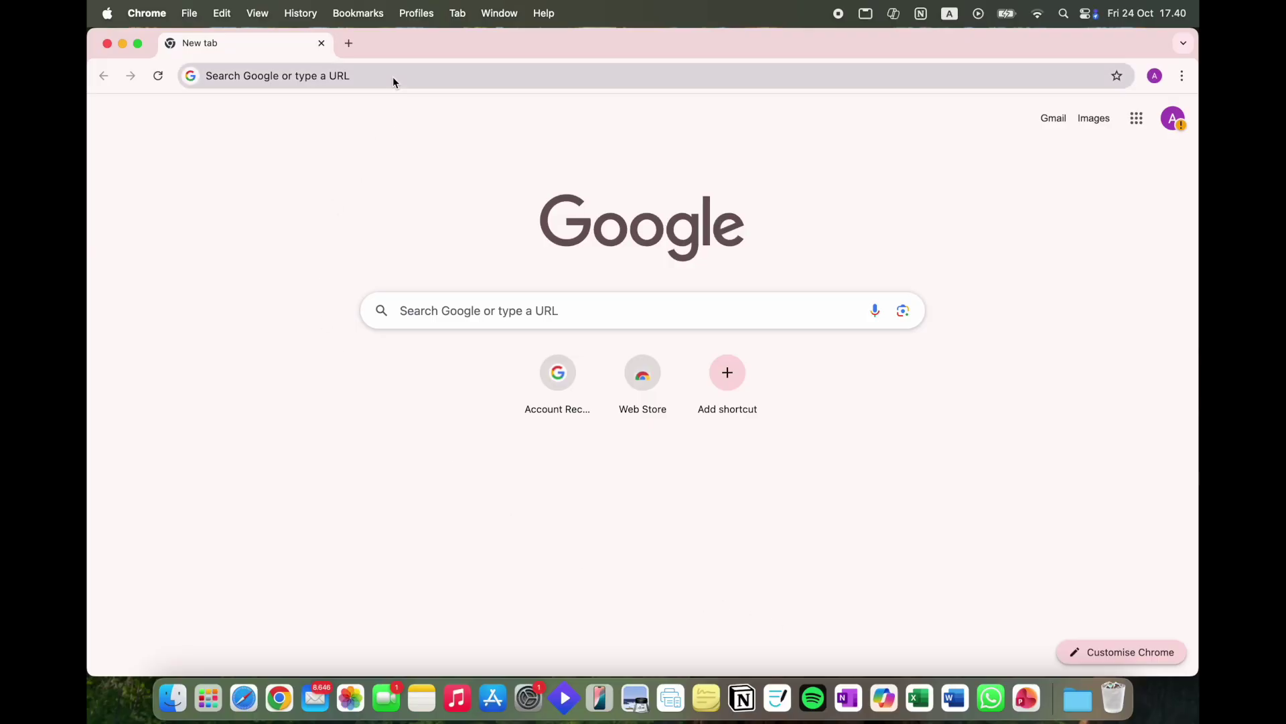
# Search Google for anadius, then open anadius.su and its Sims 4 instructions page
pyautogui.write('ana')
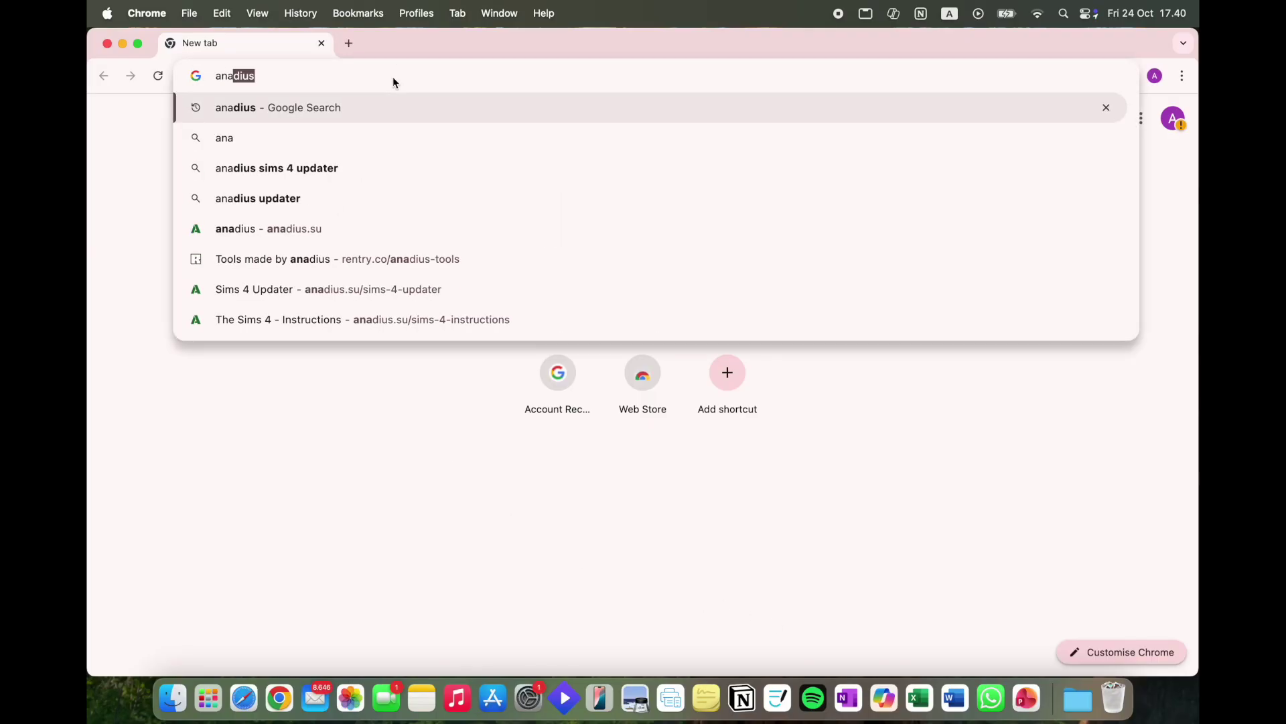
pyautogui.press('Return')
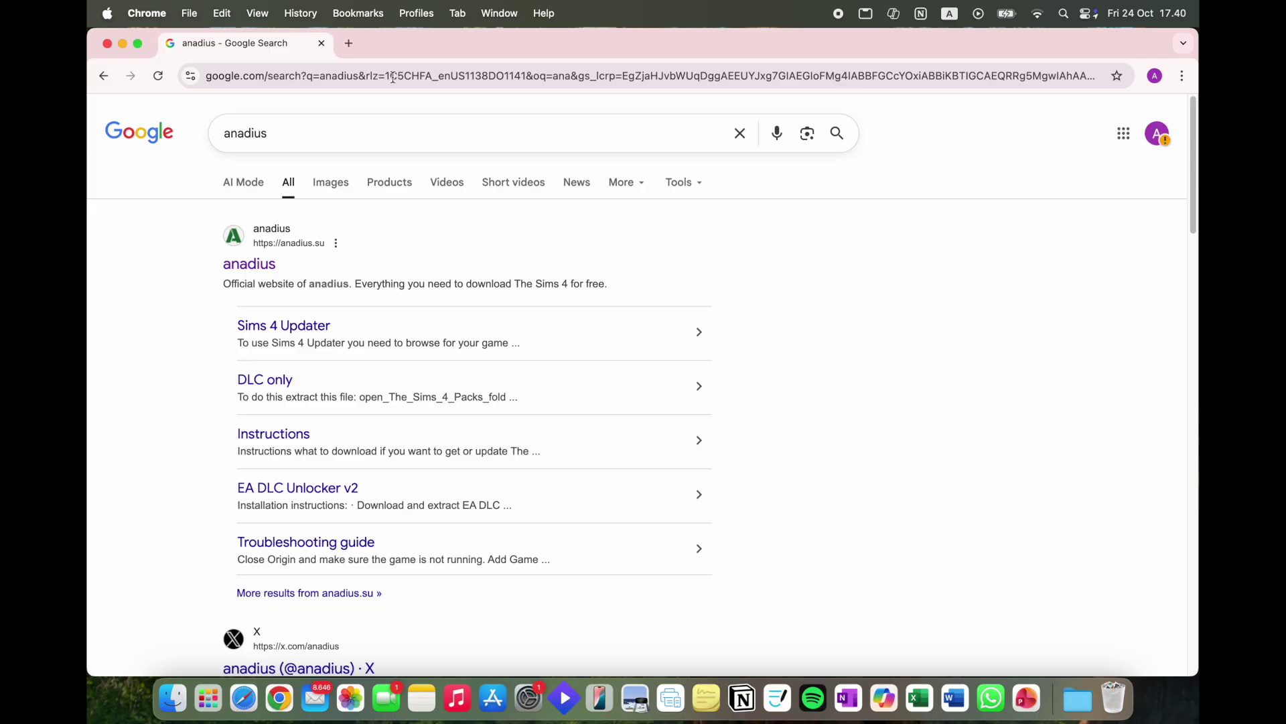
pyautogui.click(251, 265)
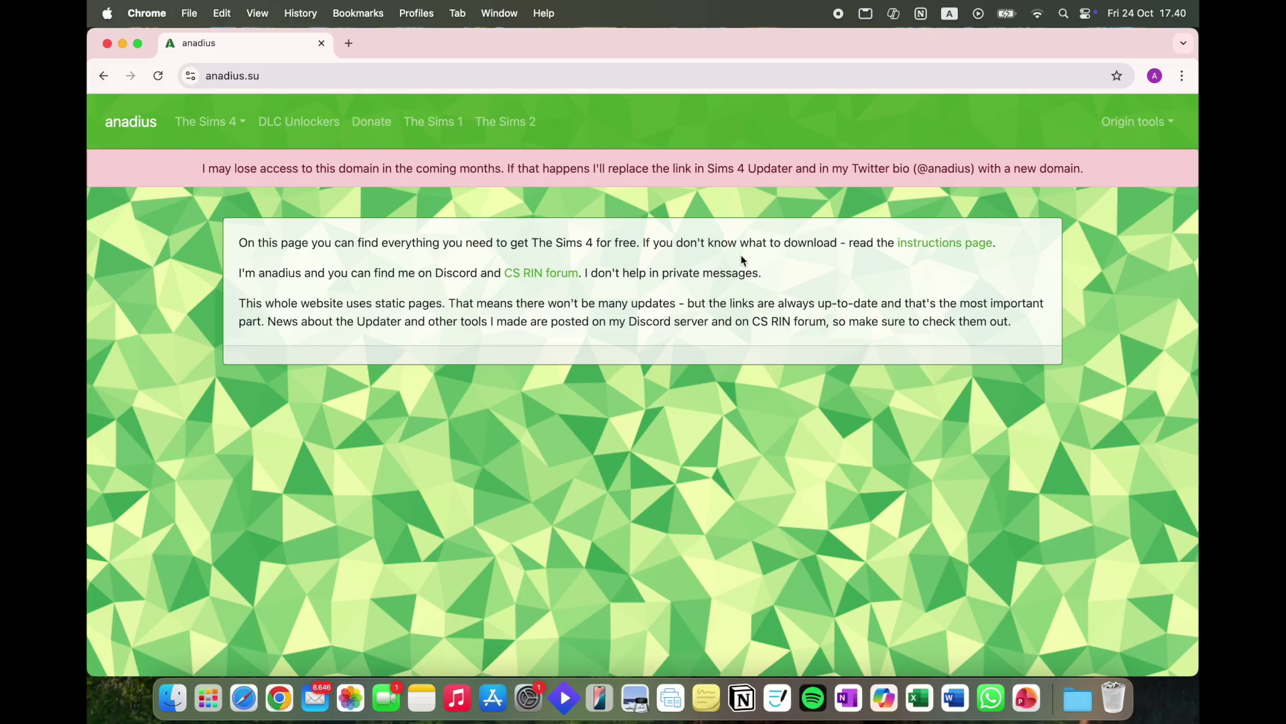
pyautogui.click(962, 247)
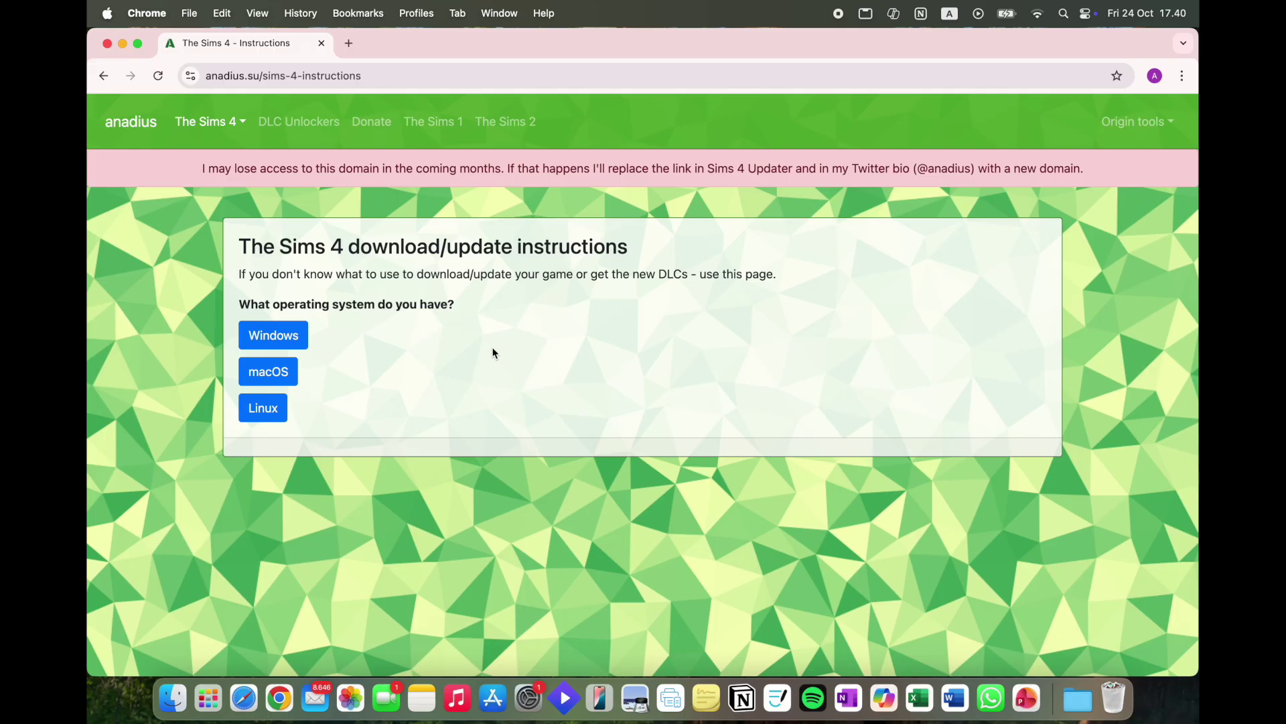
# Choose macOS, game already installed, and legit version in the instructions
pyautogui.click(266, 382)
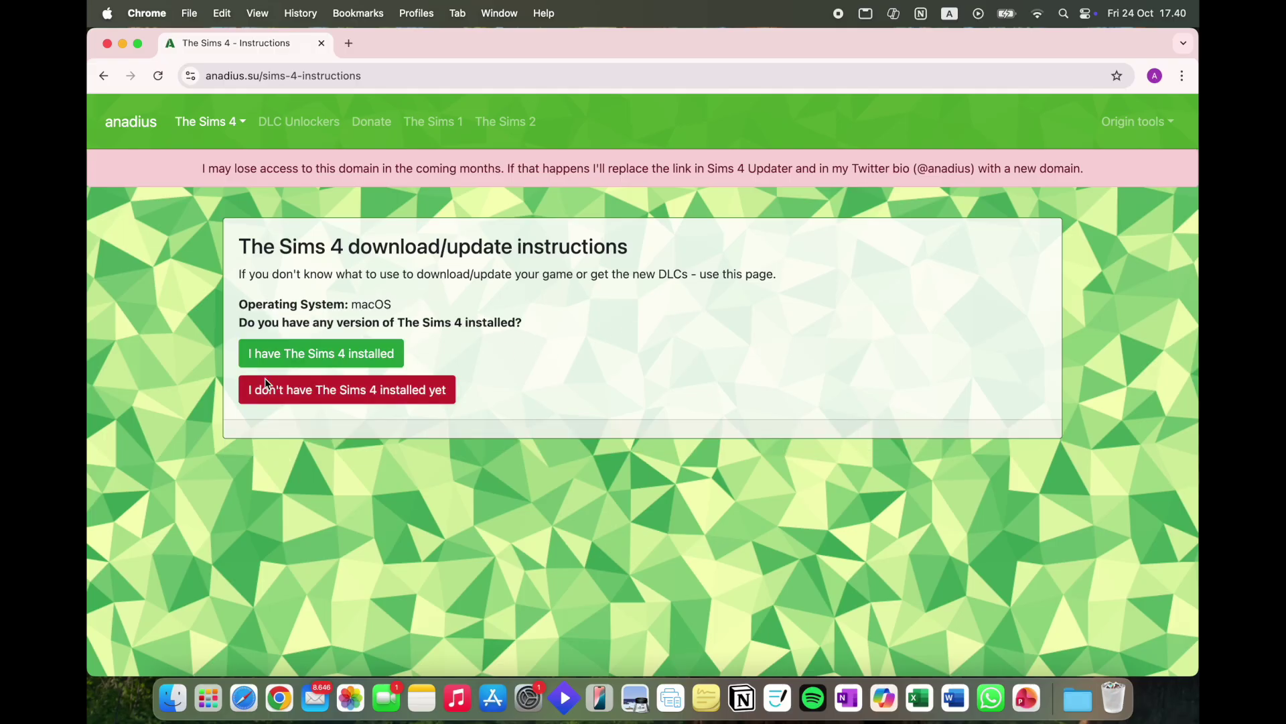
pyautogui.click(353, 368)
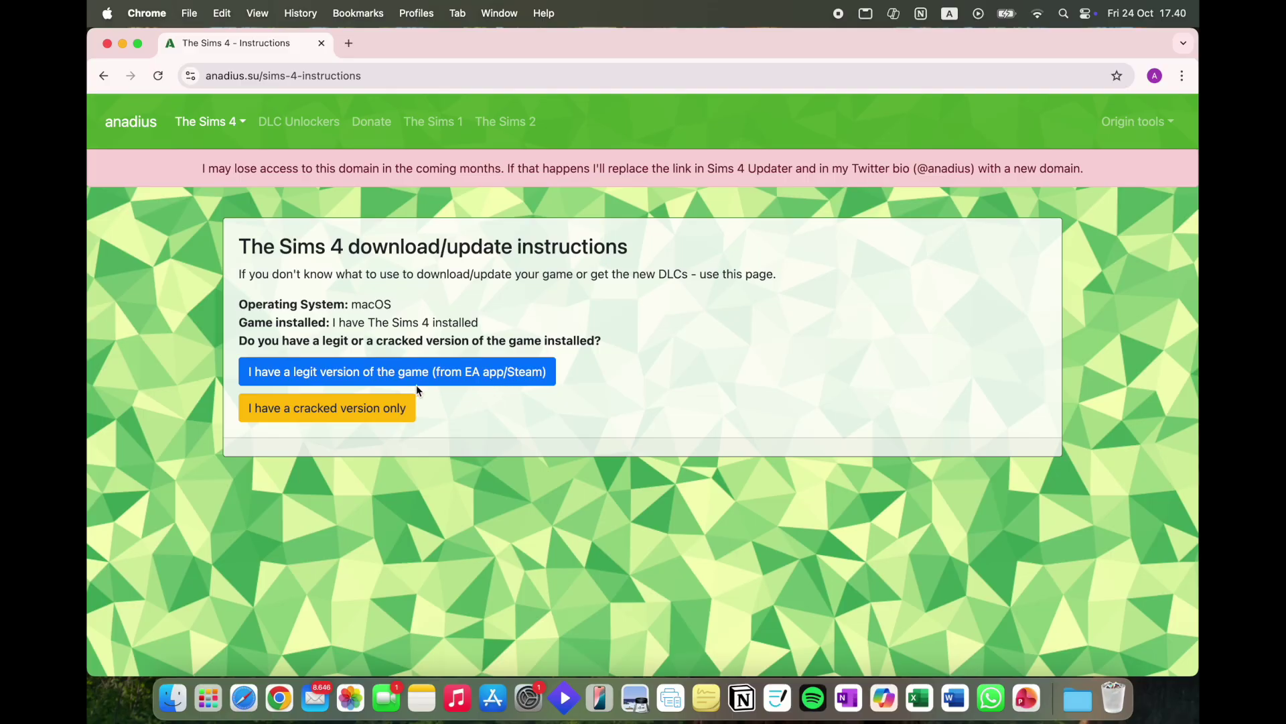
pyautogui.click(460, 382)
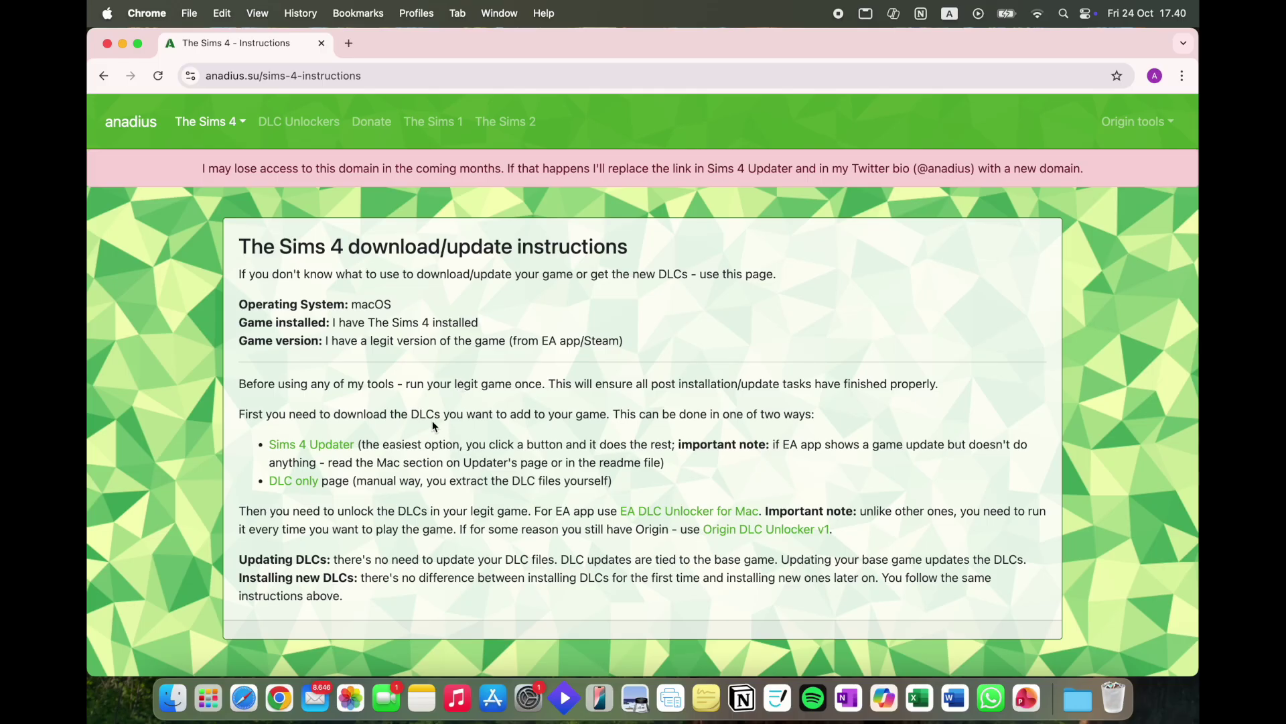
# Go to the Sims 4 Updater page and scroll through it
pyautogui.click(319, 446)
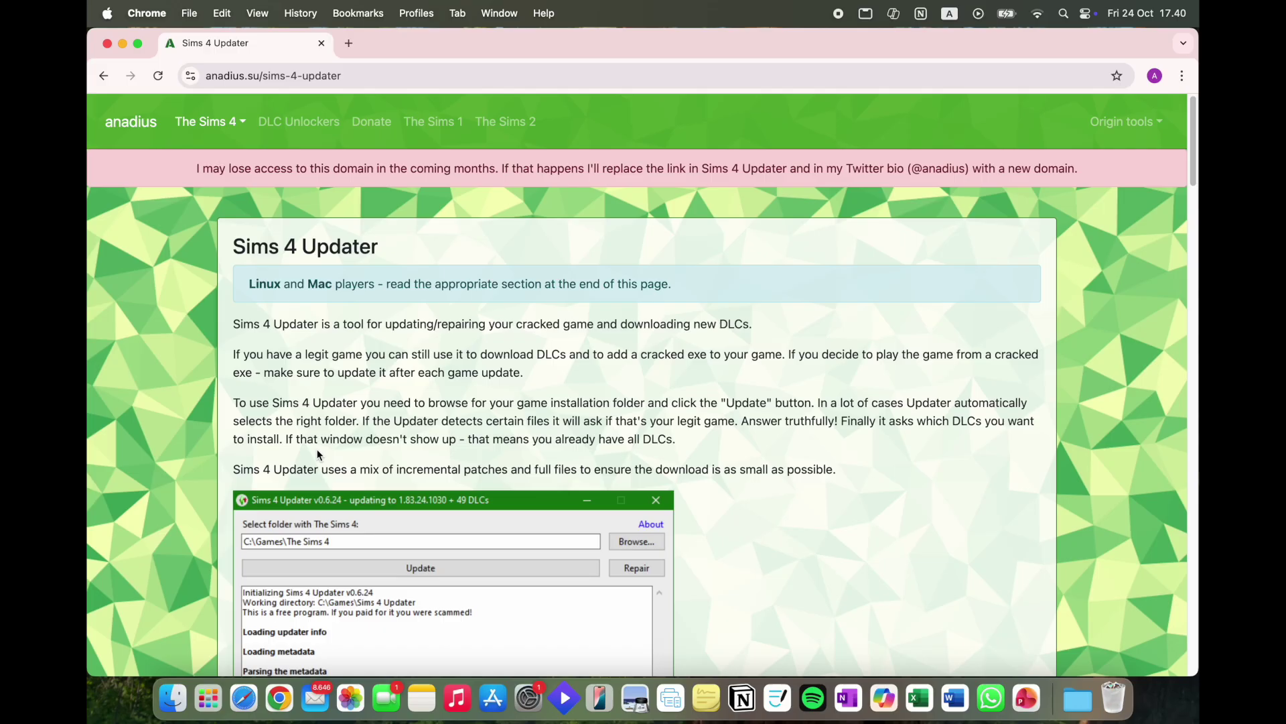
pyautogui.scroll(-10, 318, 455)
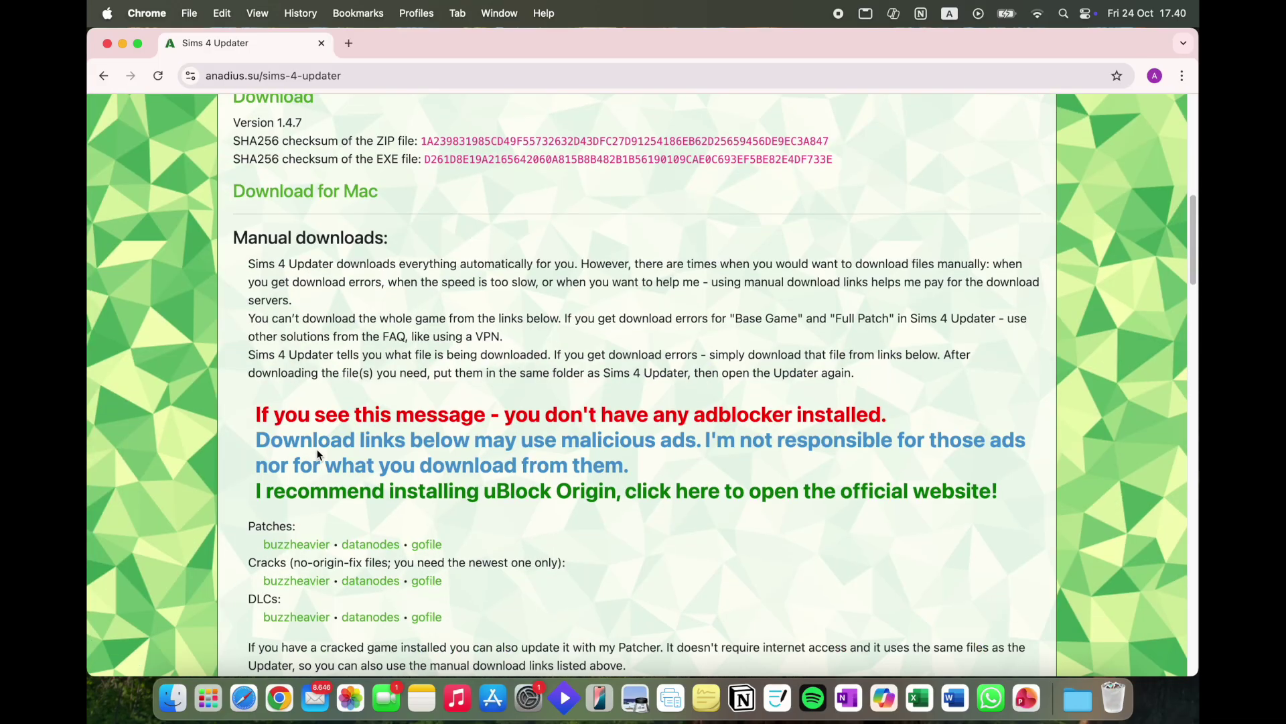
pyautogui.scroll(2, 318, 455)
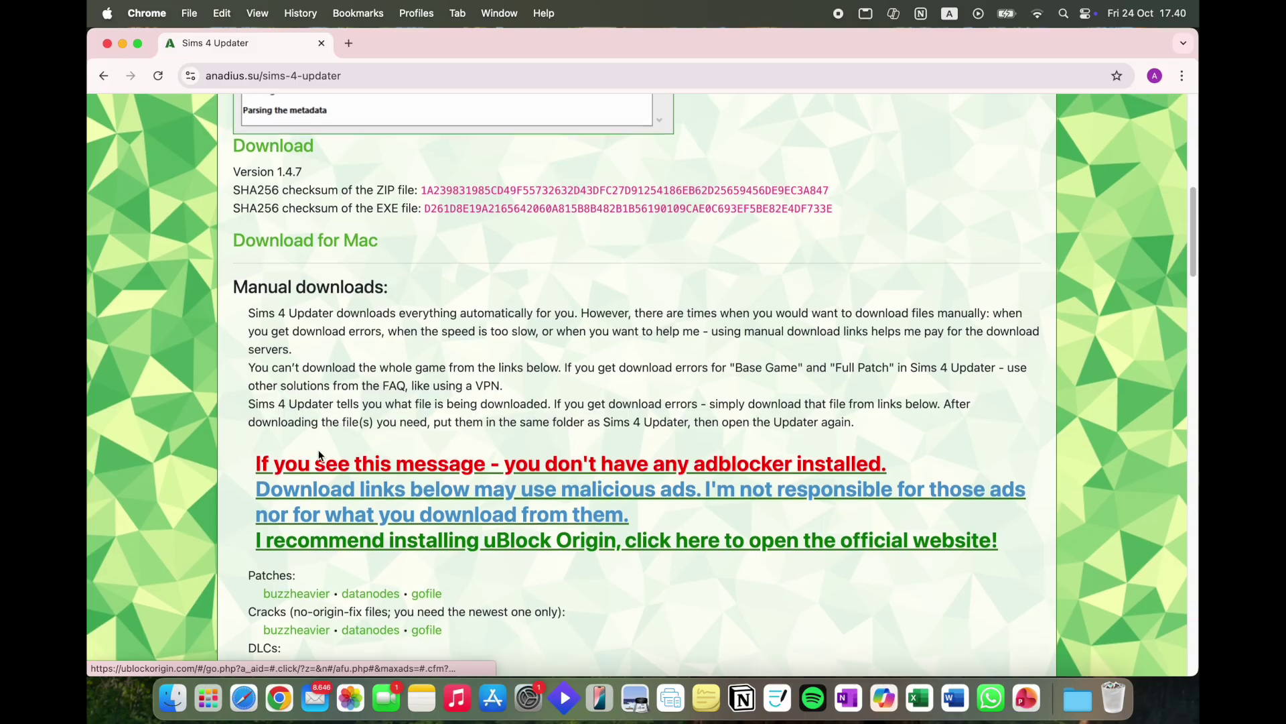
pyautogui.scroll(1, 319, 449)
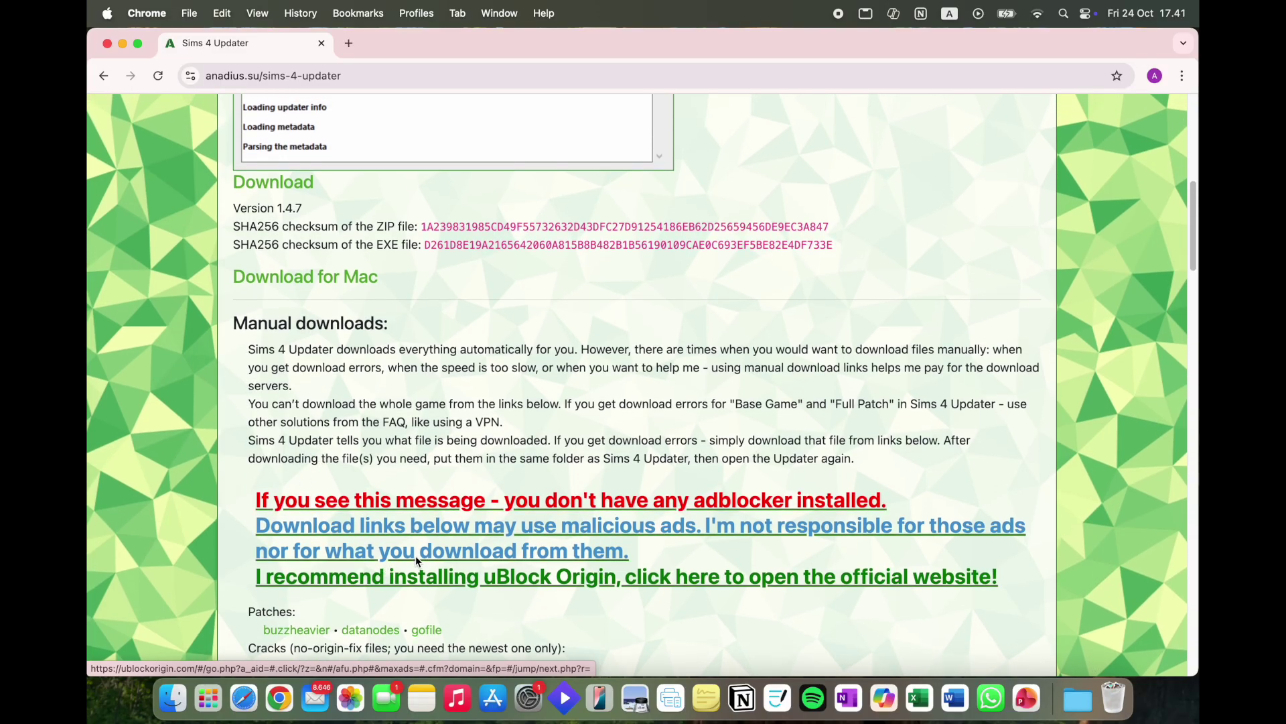
# Search Google for 'ublock origin lite' in a new tab
pyautogui.click(349, 43)
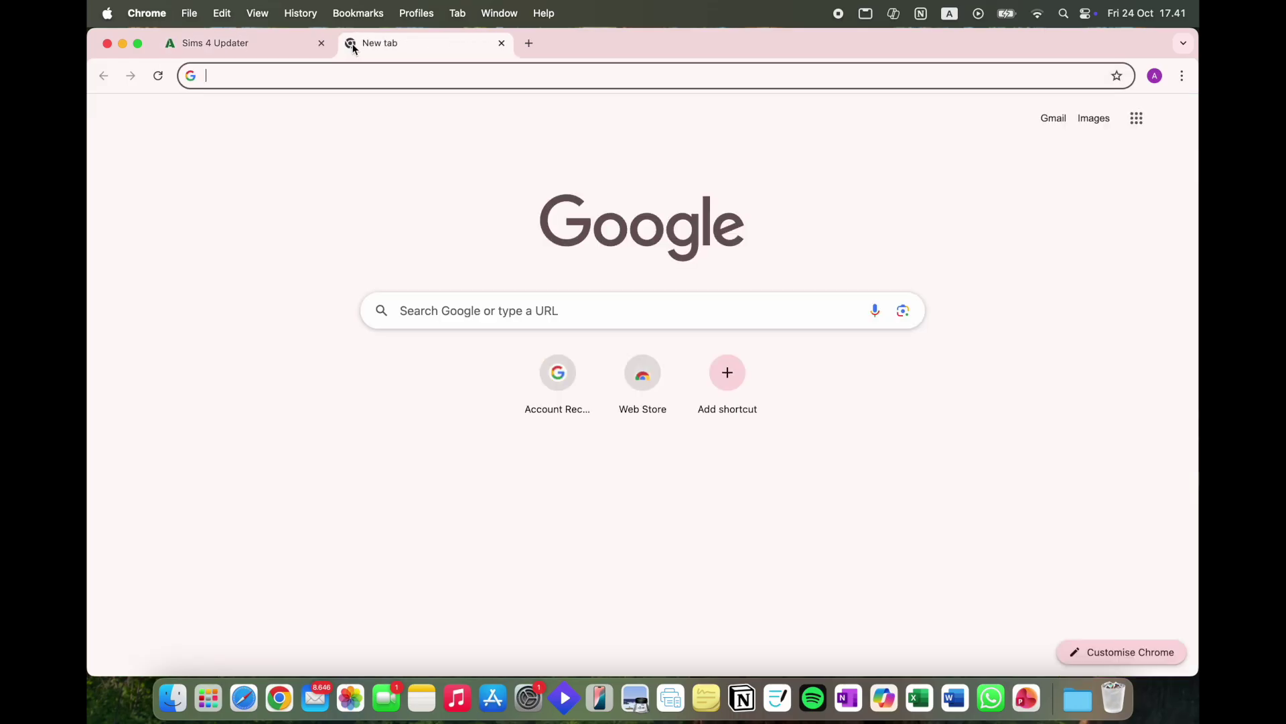
pyautogui.write('a')
pyautogui.press('BackSpace')
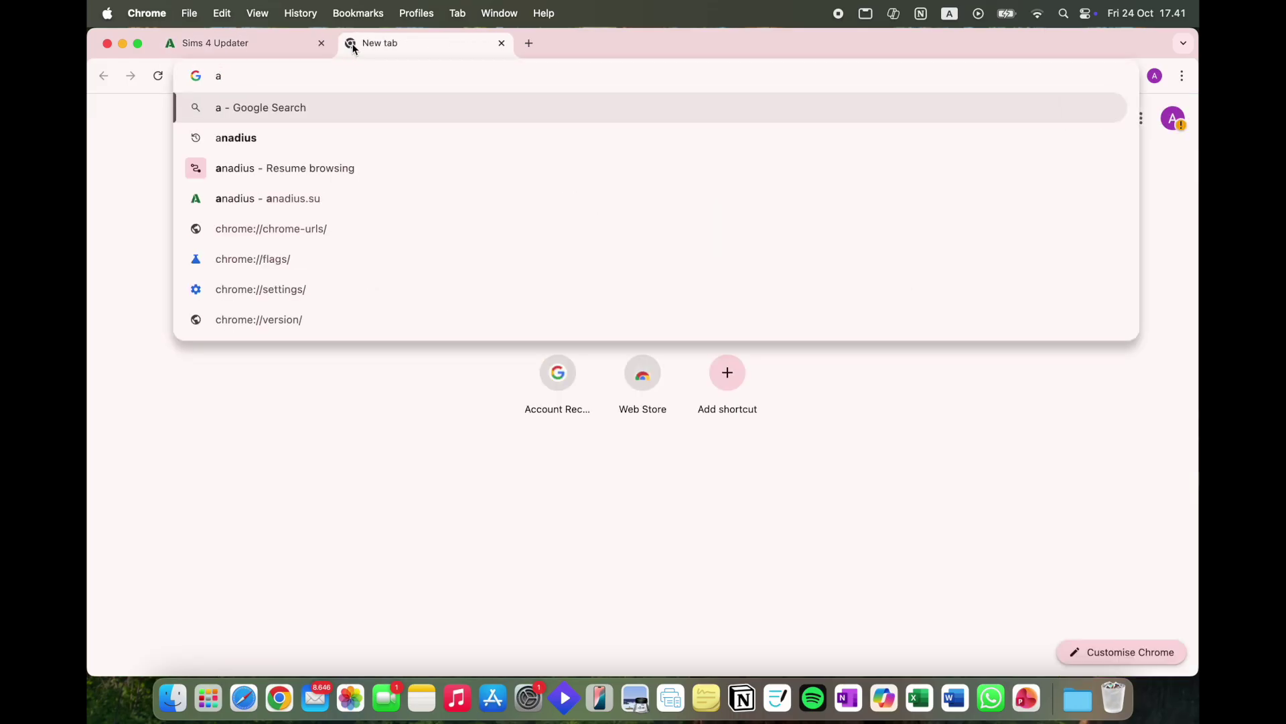
pyautogui.press('BackSpace')
pyautogui.write('ubl')
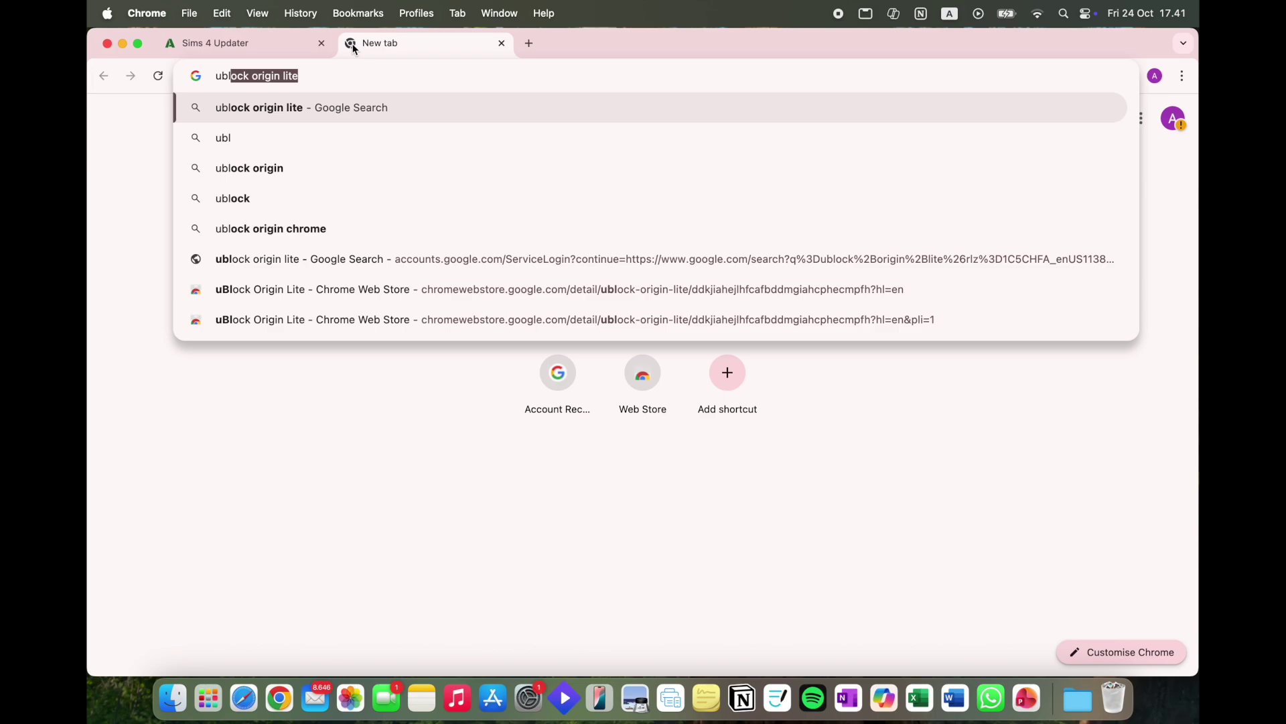
pyautogui.write('ock origin lite')
pyautogui.press('Return')
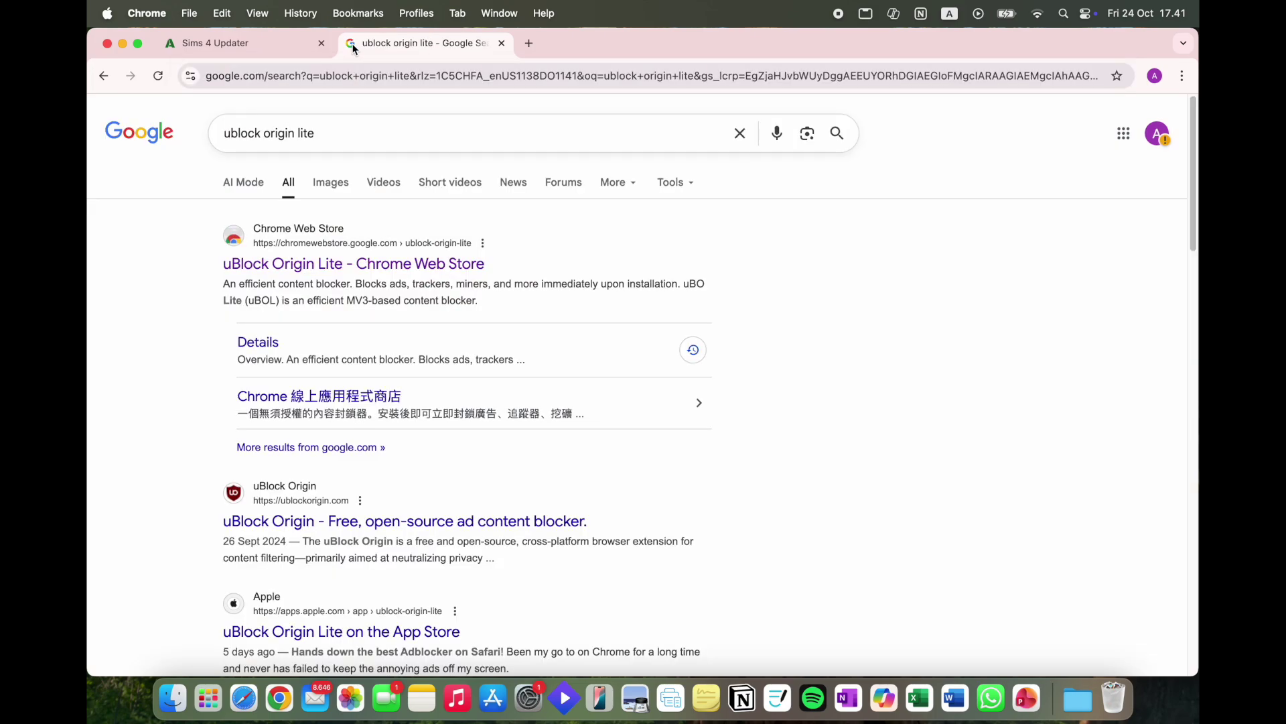
# Add uBlock Origin Lite to Chrome from its Chrome Web Store page
pyautogui.click(376, 265)
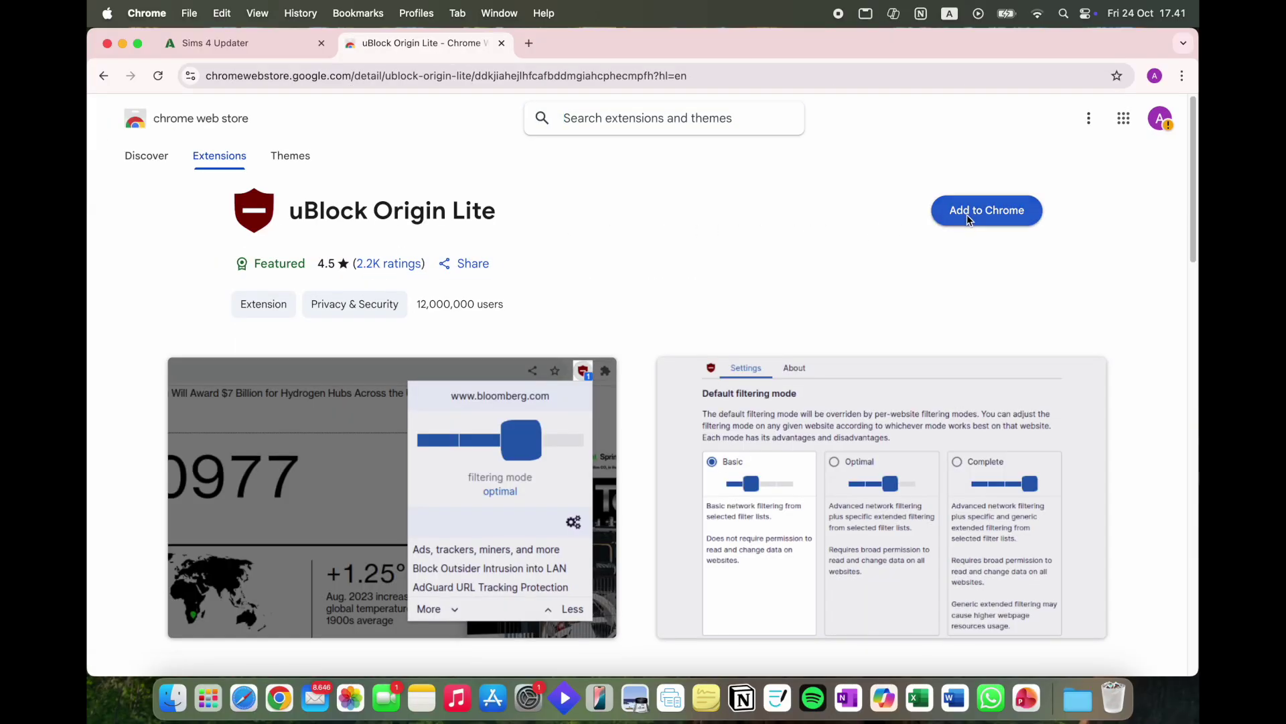
pyautogui.click(970, 214)
pyautogui.click(748, 399)
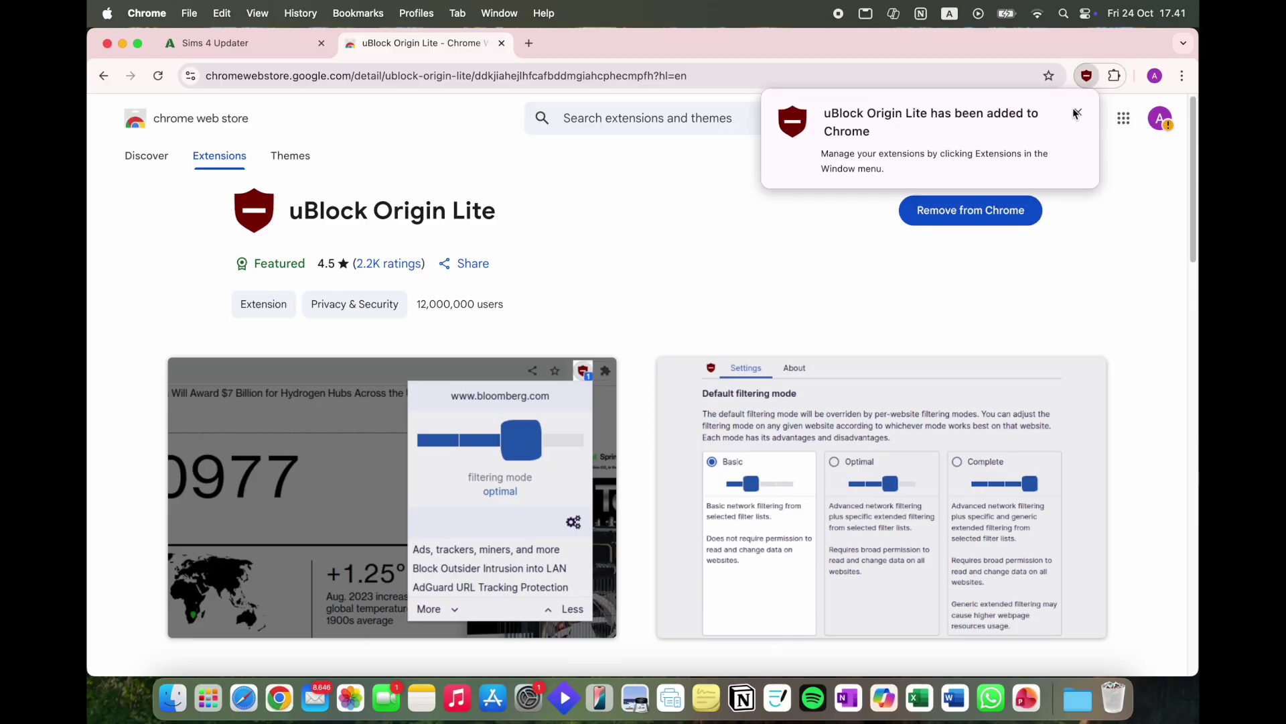
pyautogui.click(1079, 112)
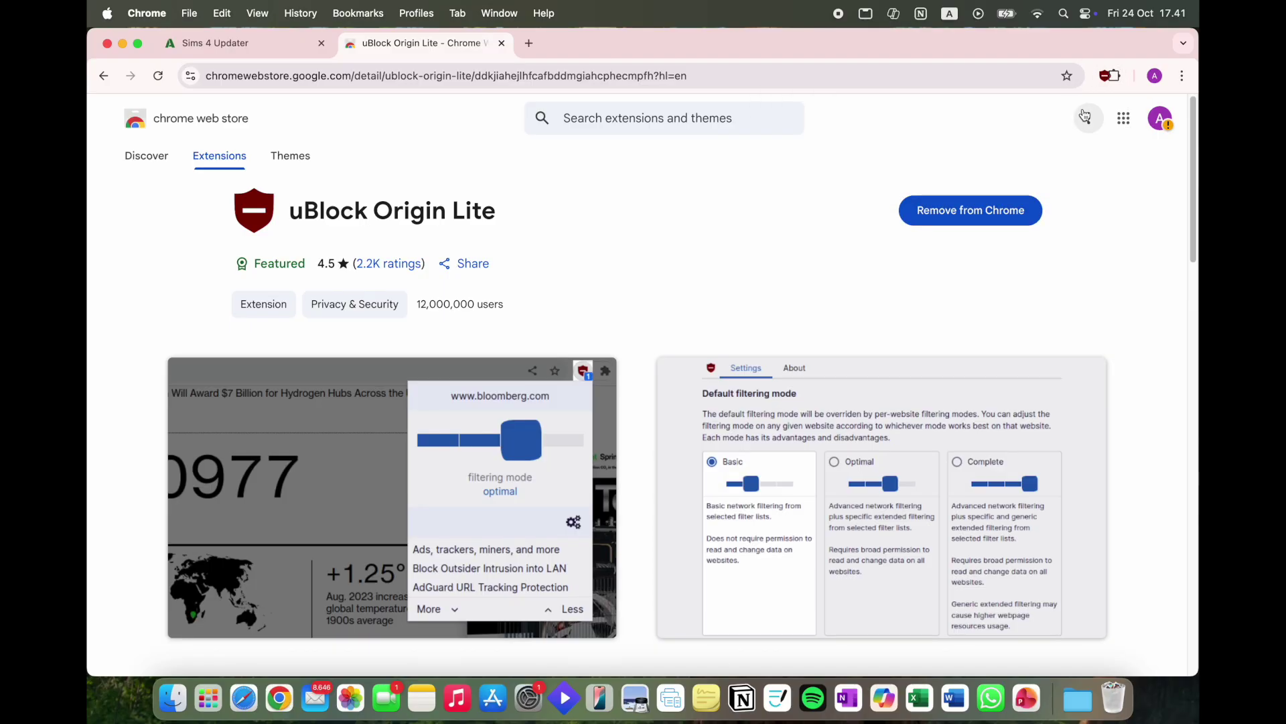
# Pin uBlock Origin Lite and raise its filtering to complete on anadius.su
pyautogui.click(1115, 77)
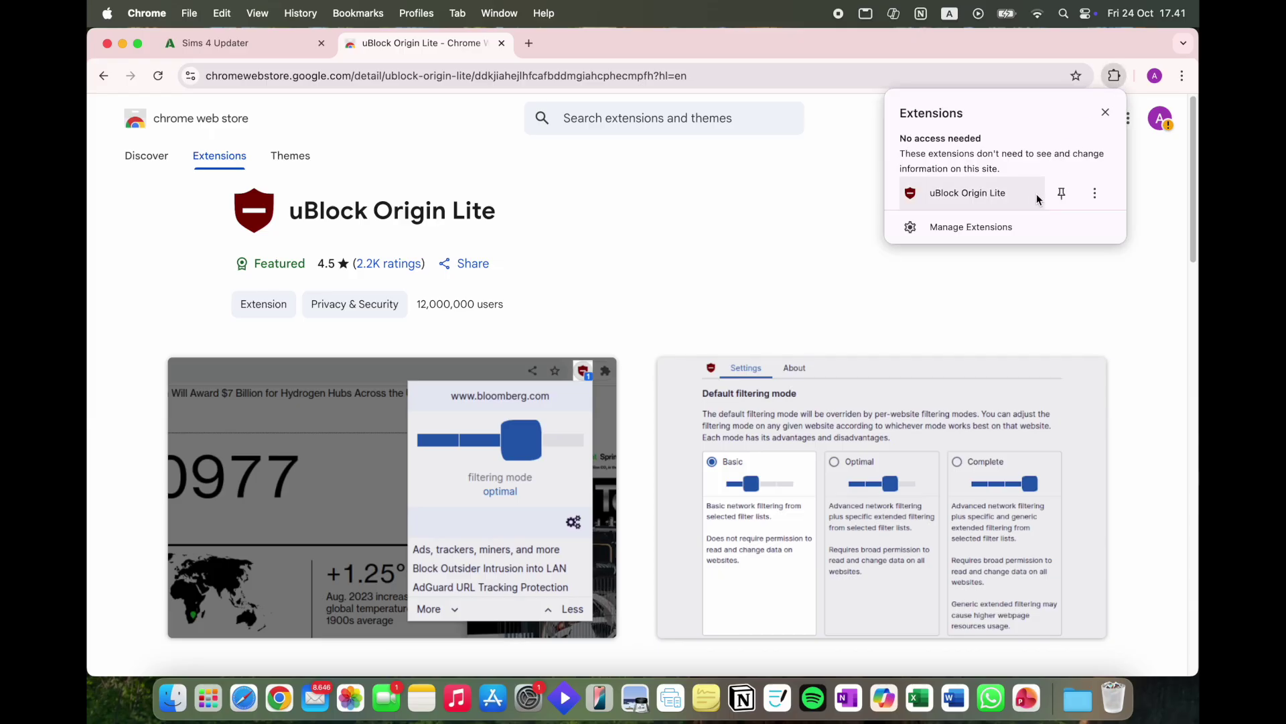
pyautogui.click(1061, 193)
pyautogui.click(1088, 76)
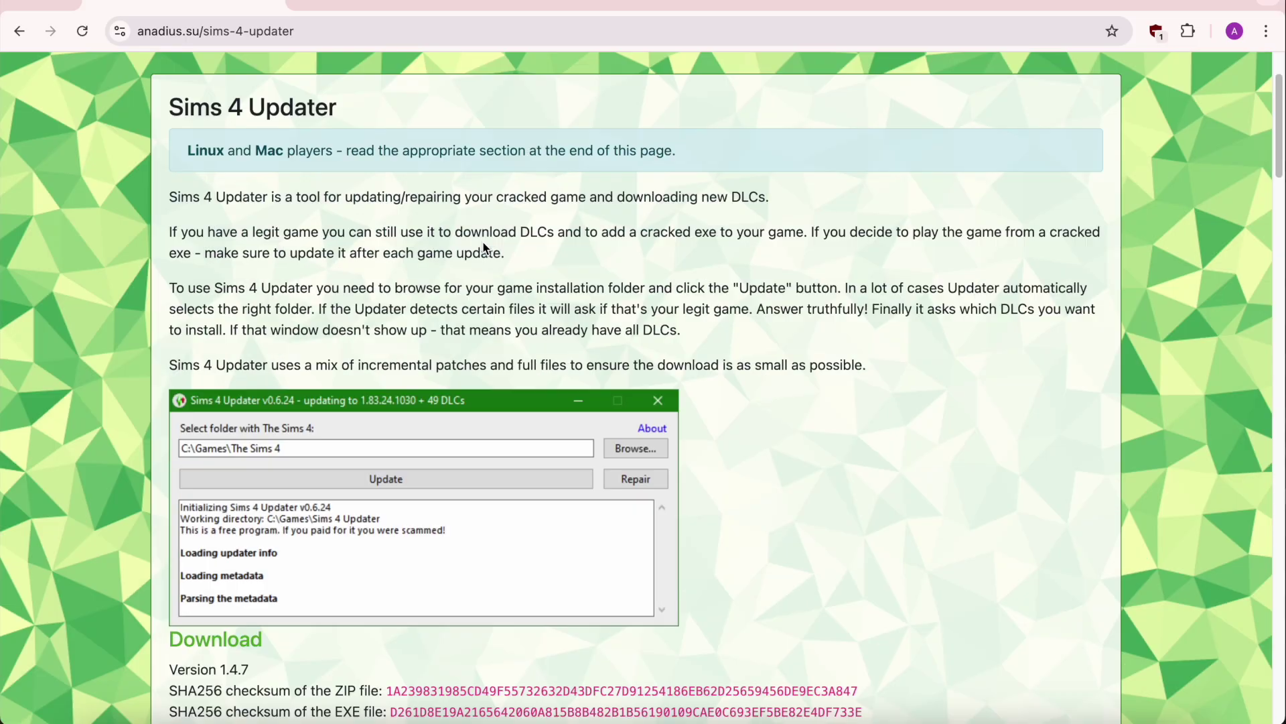
pyautogui.scroll(-5, 573, 252)
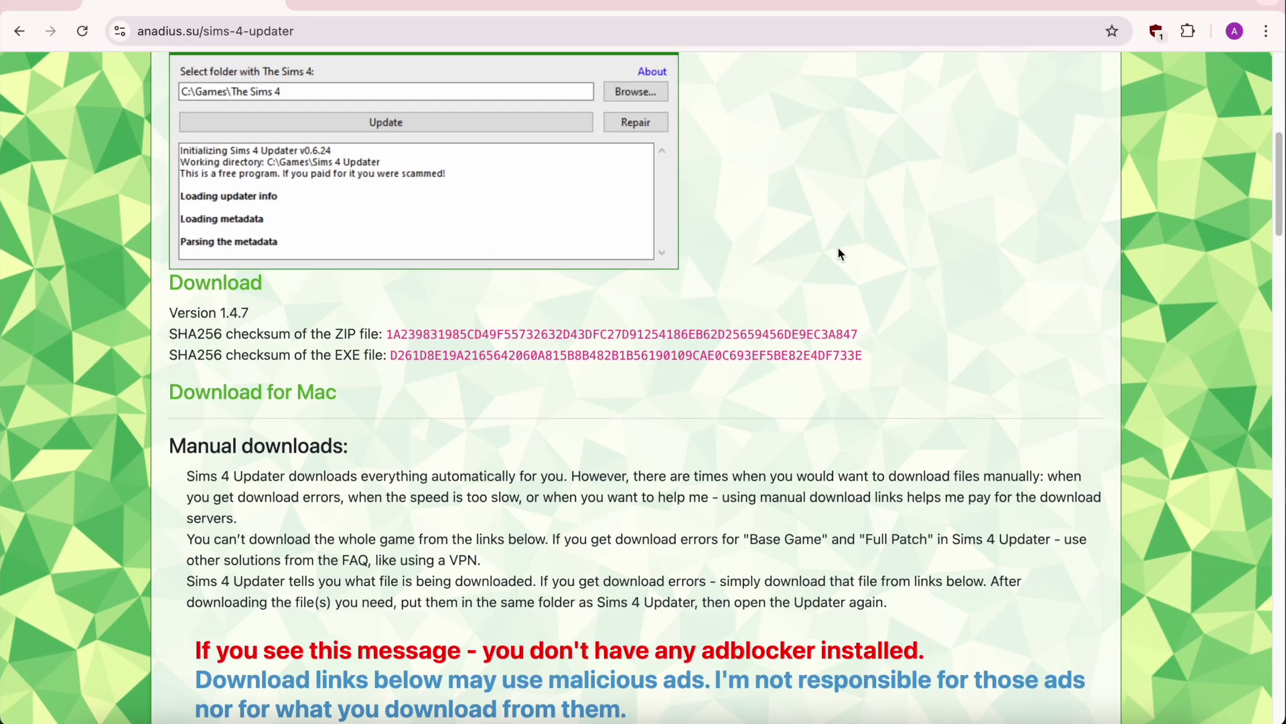
pyautogui.scroll(-3, 871, 234)
pyautogui.click(1156, 31)
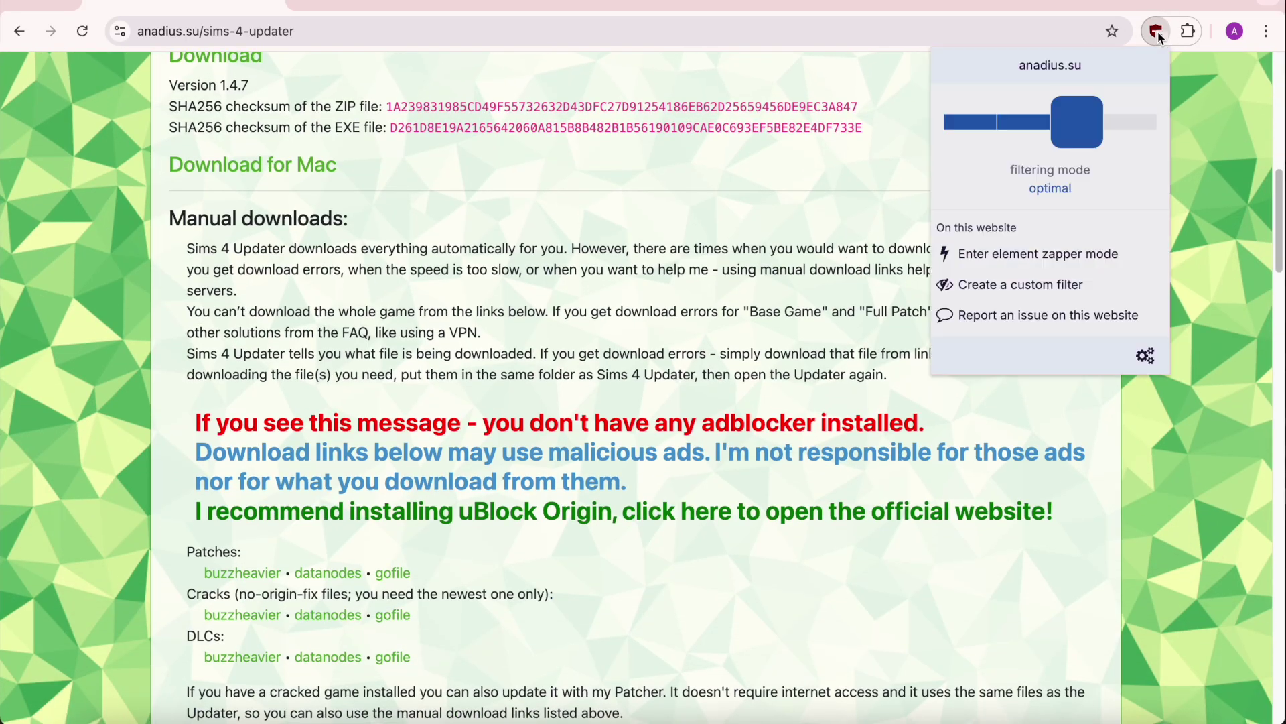
pyautogui.moveTo(1097, 127); pyautogui.dragTo(1131, 122)
pyautogui.click(829, 192)
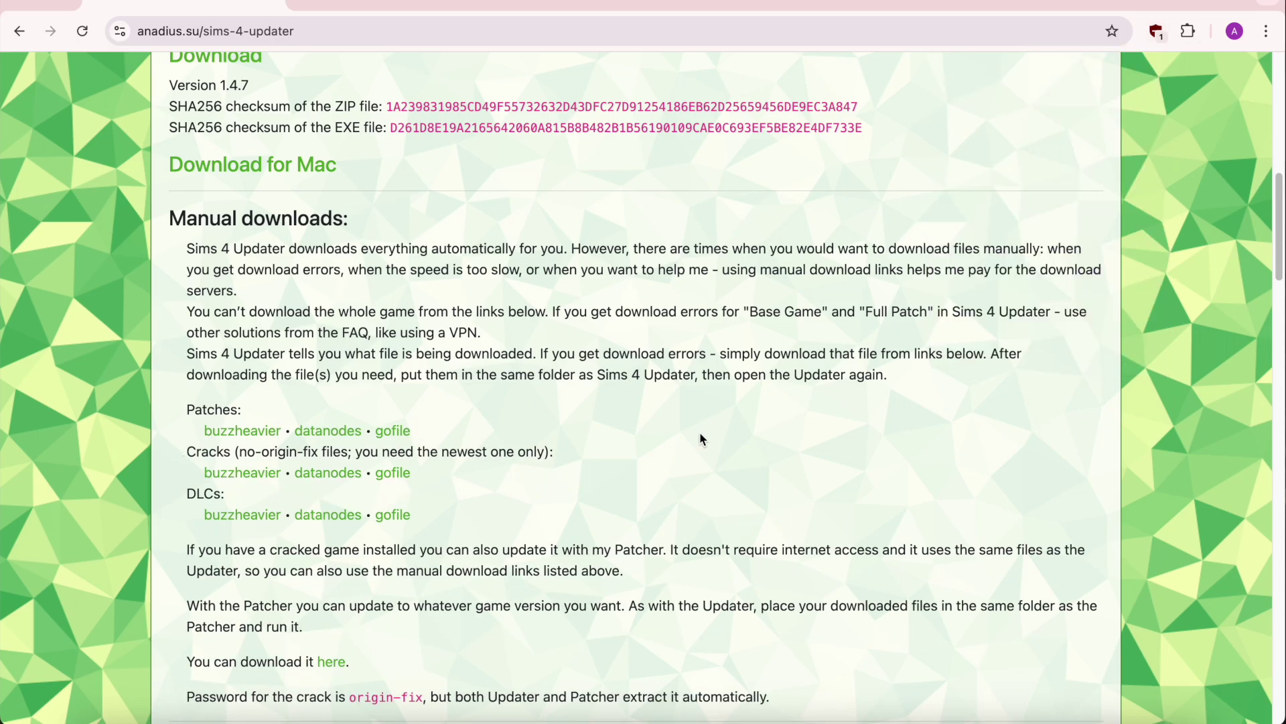
# Follow the Sims 4 Updater for Mac download link
pyautogui.scroll(8, 699, 439)
pyautogui.scroll(-8, 699, 437)
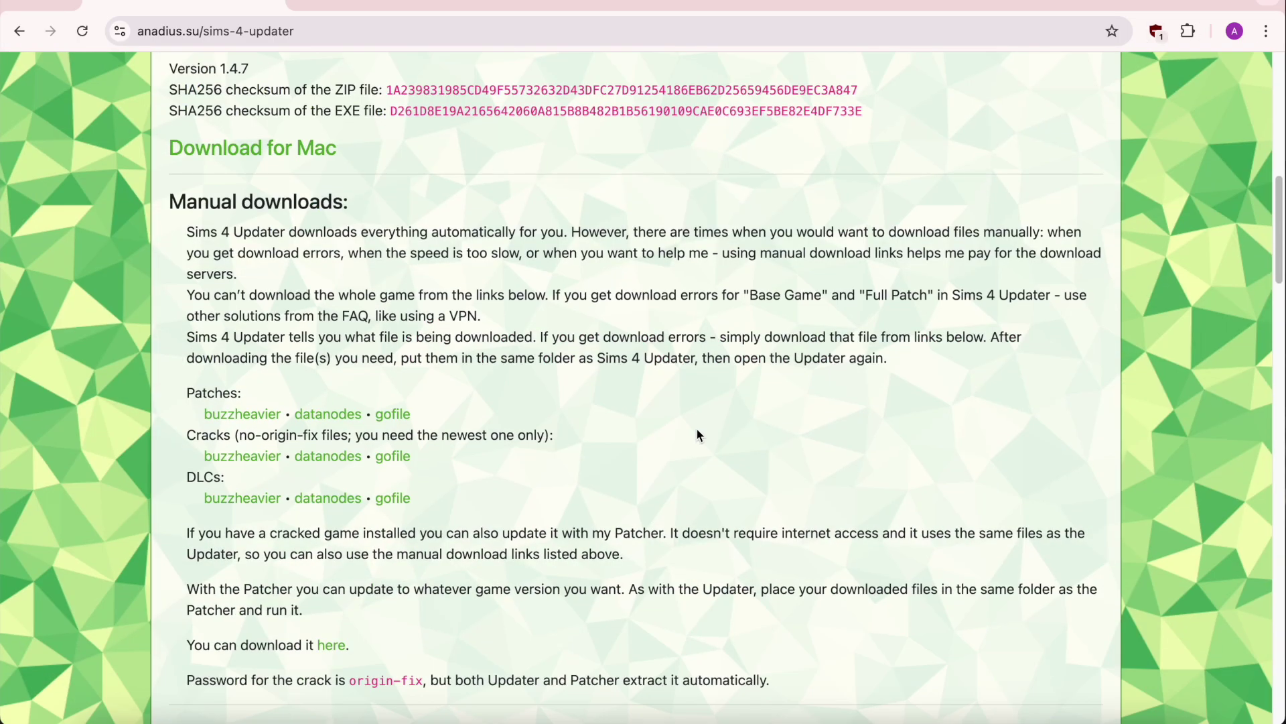
pyautogui.scroll(2, 605, 394)
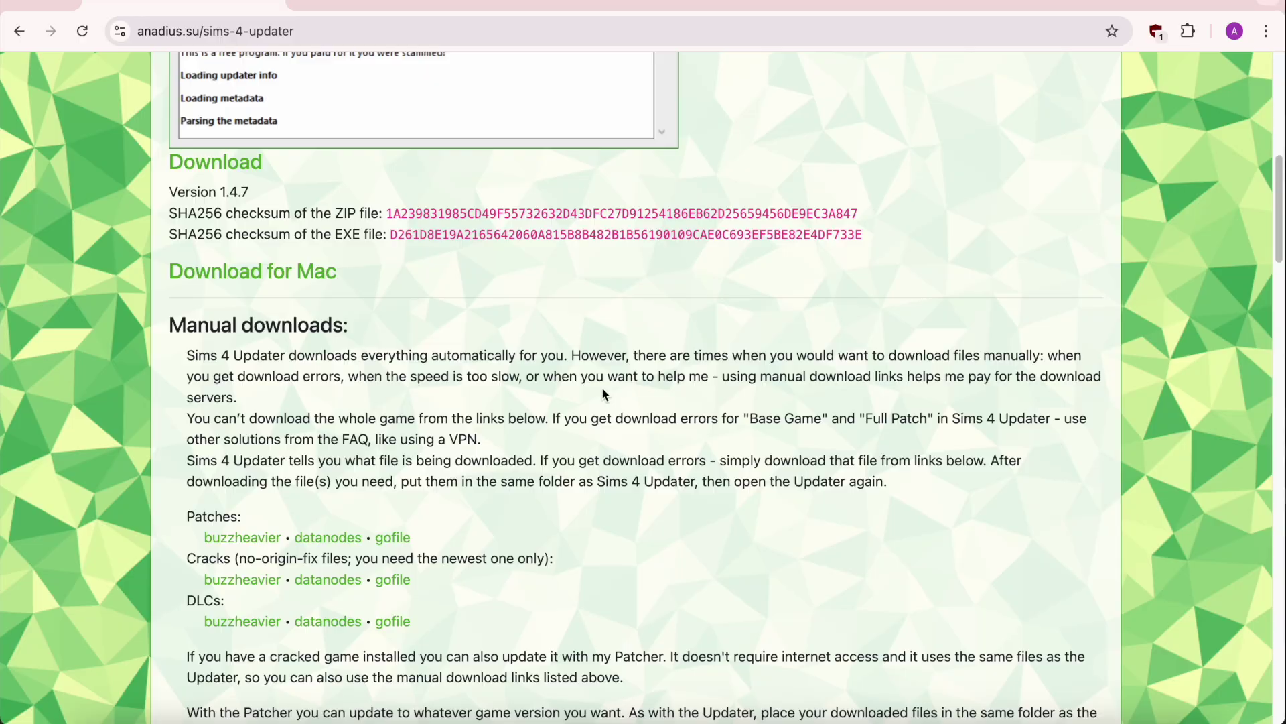
pyautogui.click(307, 280)
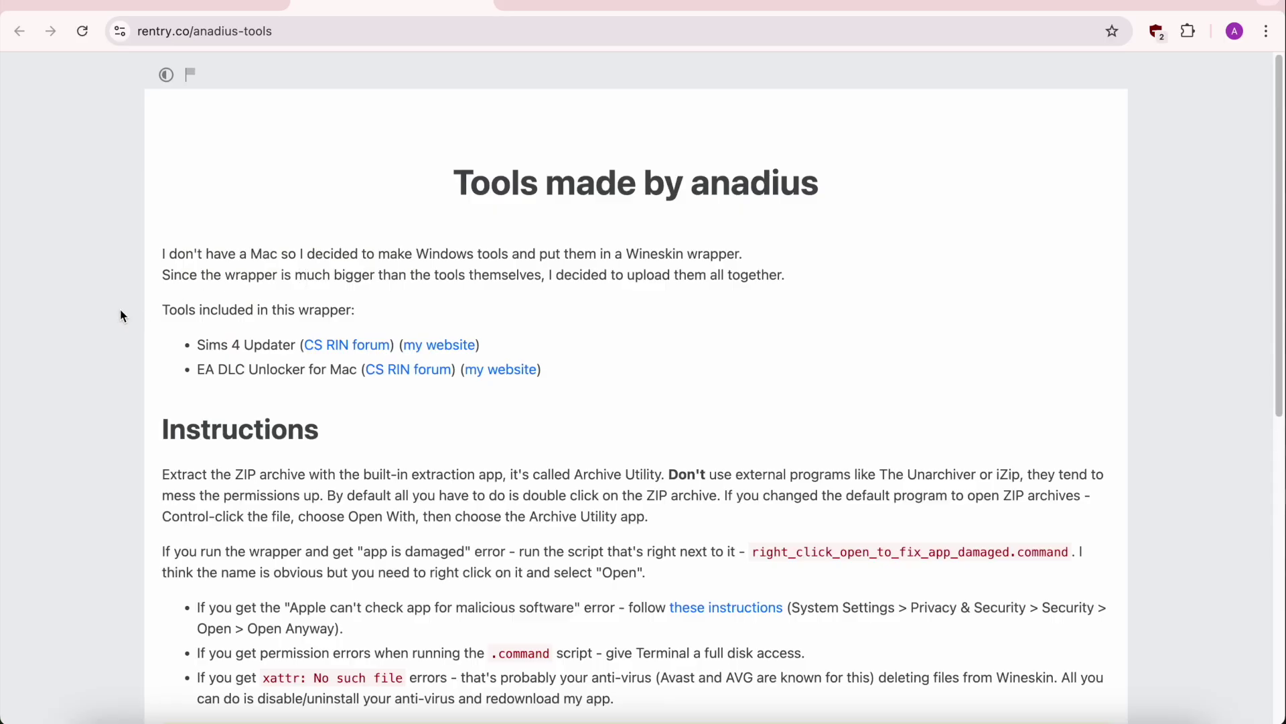
# Set uBlock to complete filtering on this page, then open the Gofile download link
pyautogui.scroll(-5, 135, 331)
pyautogui.scroll(-4, 134, 331)
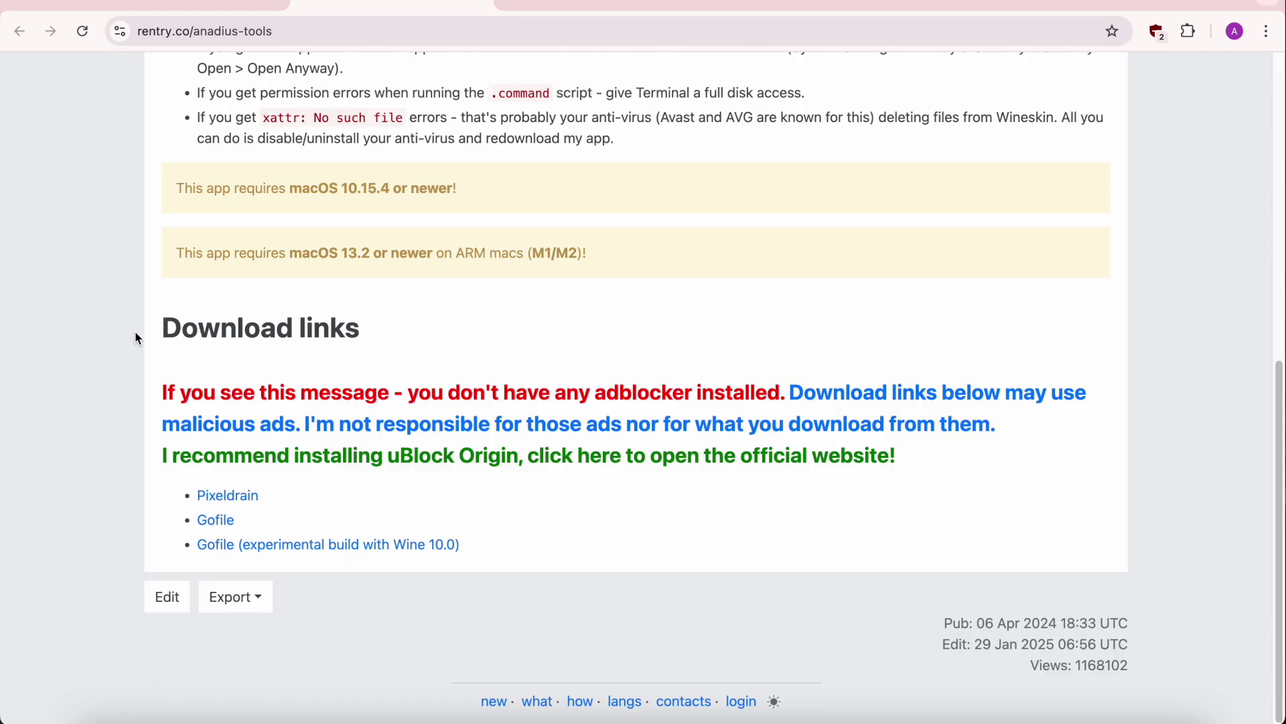
pyautogui.click(1157, 31)
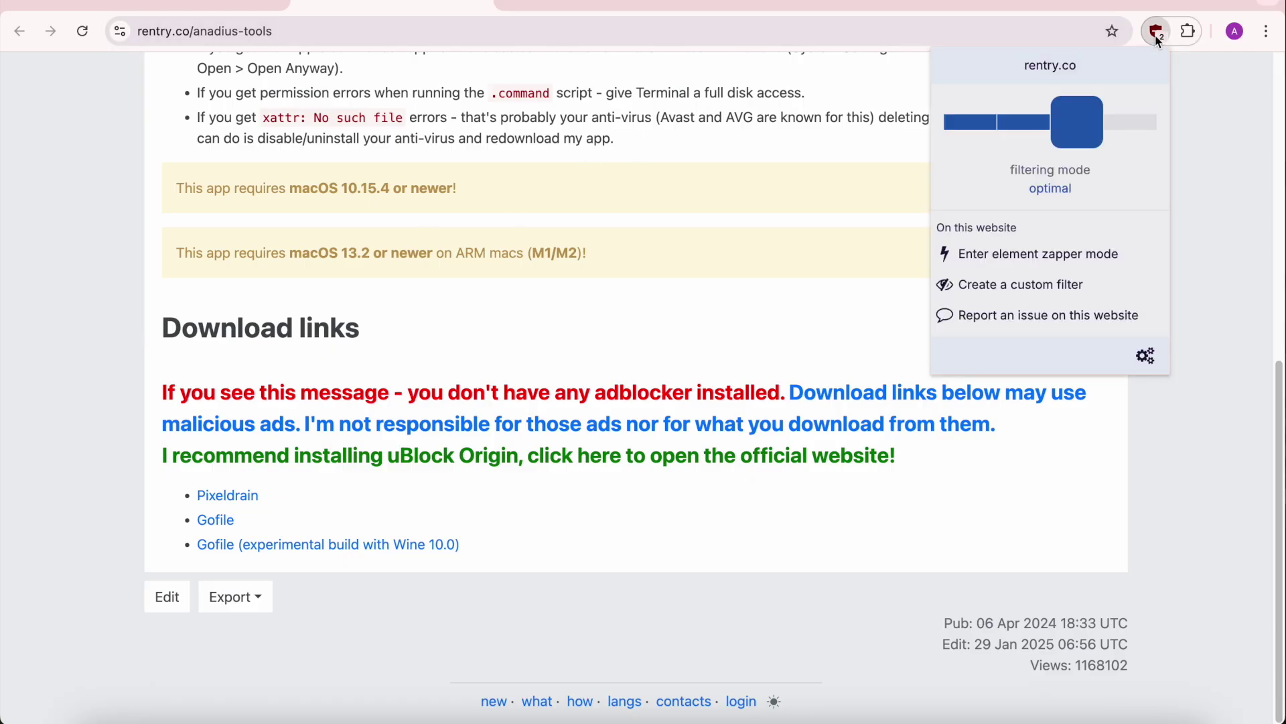
pyautogui.click(1145, 109)
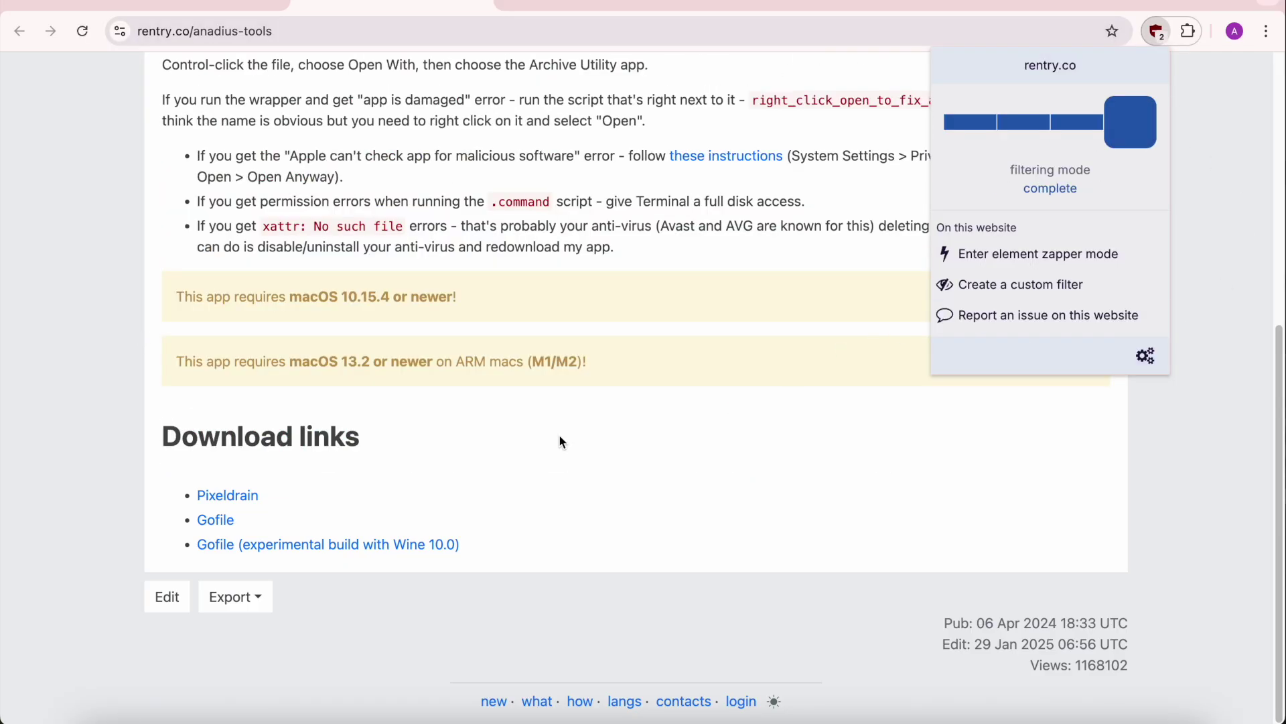
pyautogui.click(52, 423)
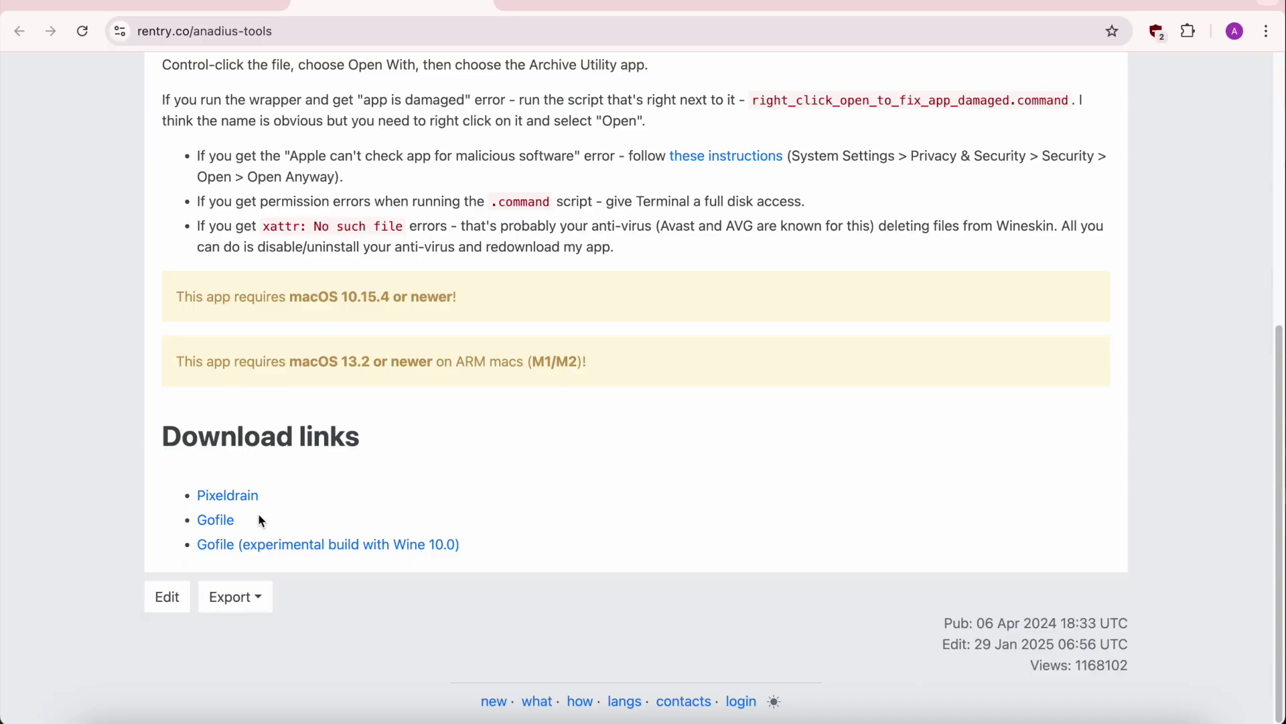
pyautogui.click(215, 522)
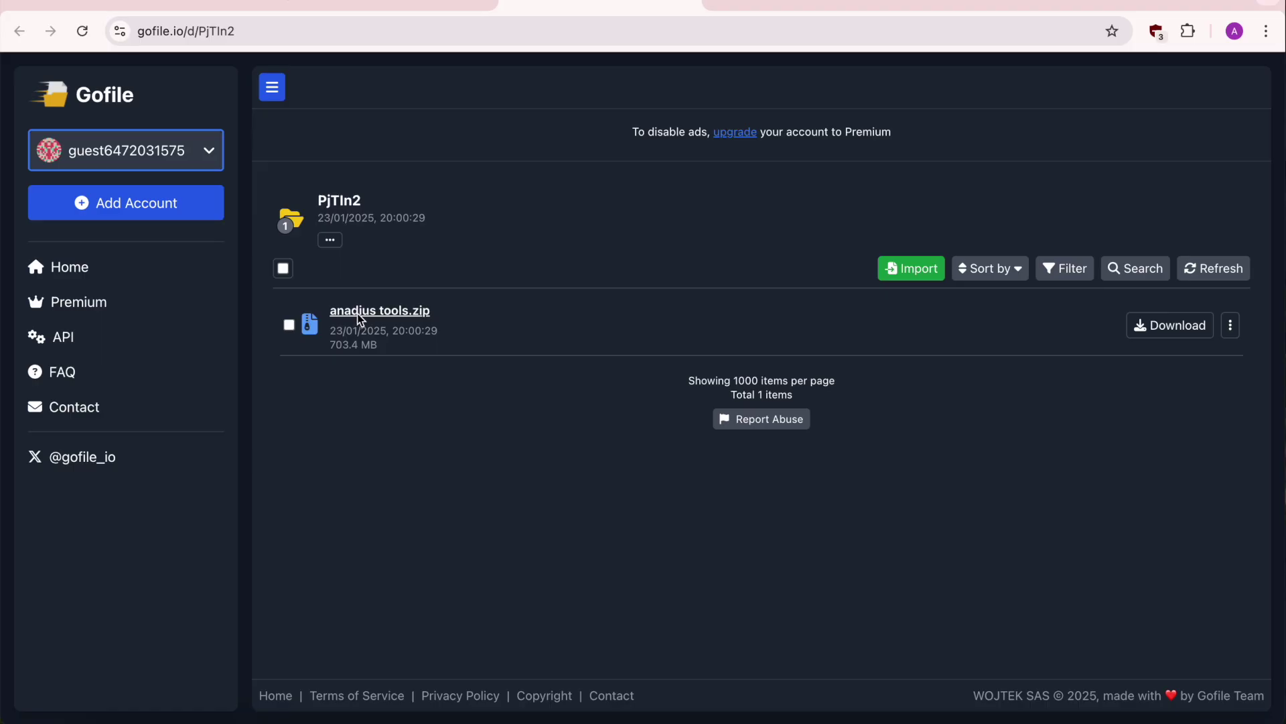
# Download anadius tools.zip (703.4 MB) from Gofile and view it in Finder's Downloads
pyautogui.click(375, 316)
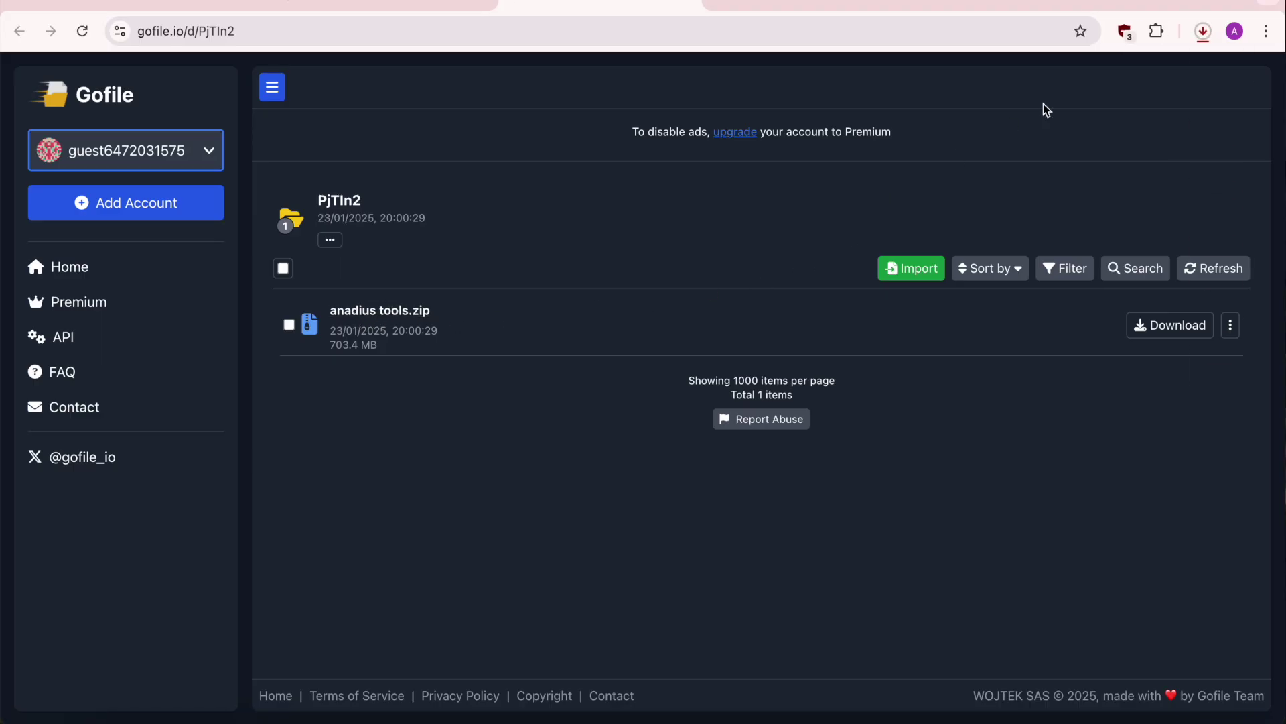
pyautogui.click(1205, 32)
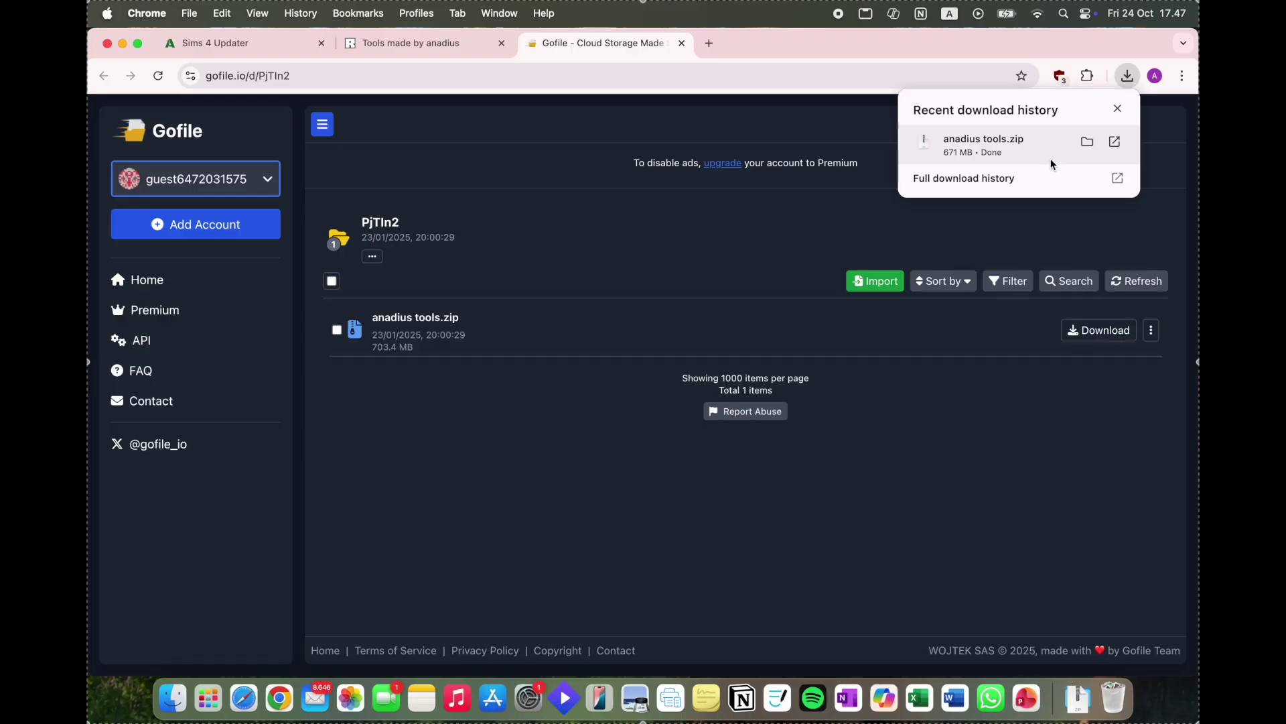
pyautogui.click(172, 700)
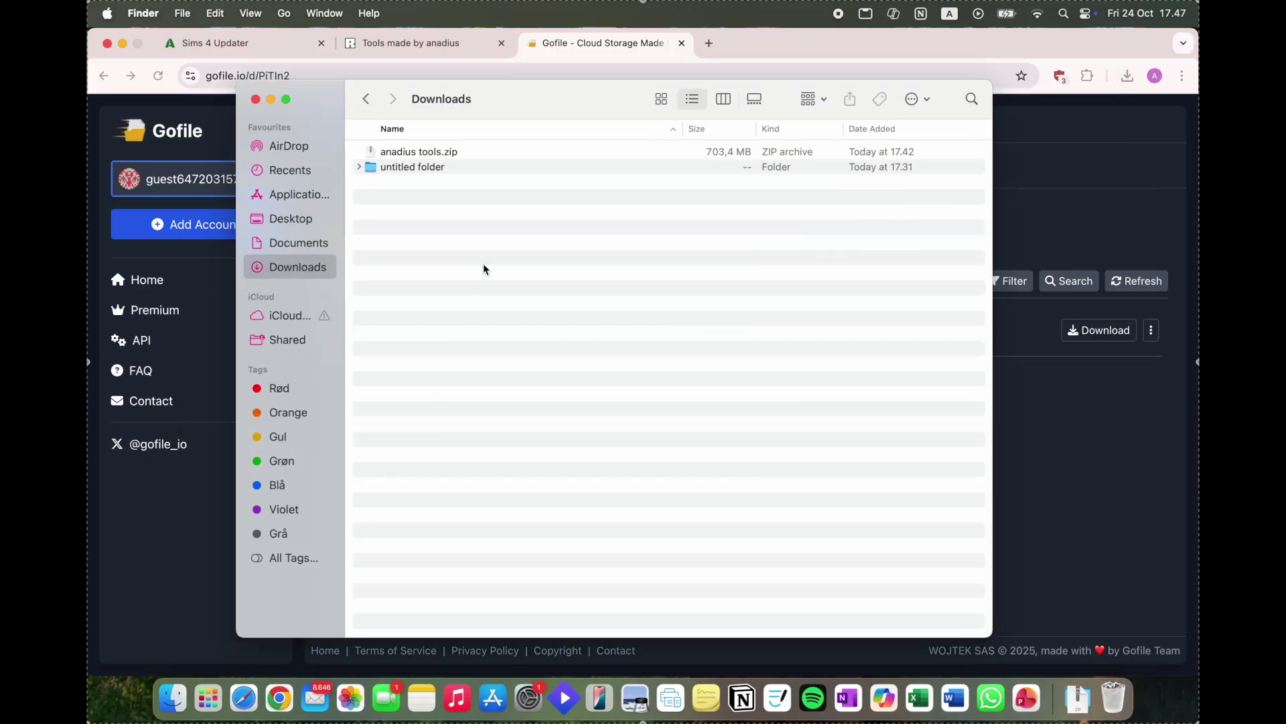
# Extract anadius tools.zip with Archive Utility
pyautogui.rightClick(465, 153)
pyautogui.moveTo(482, 178)
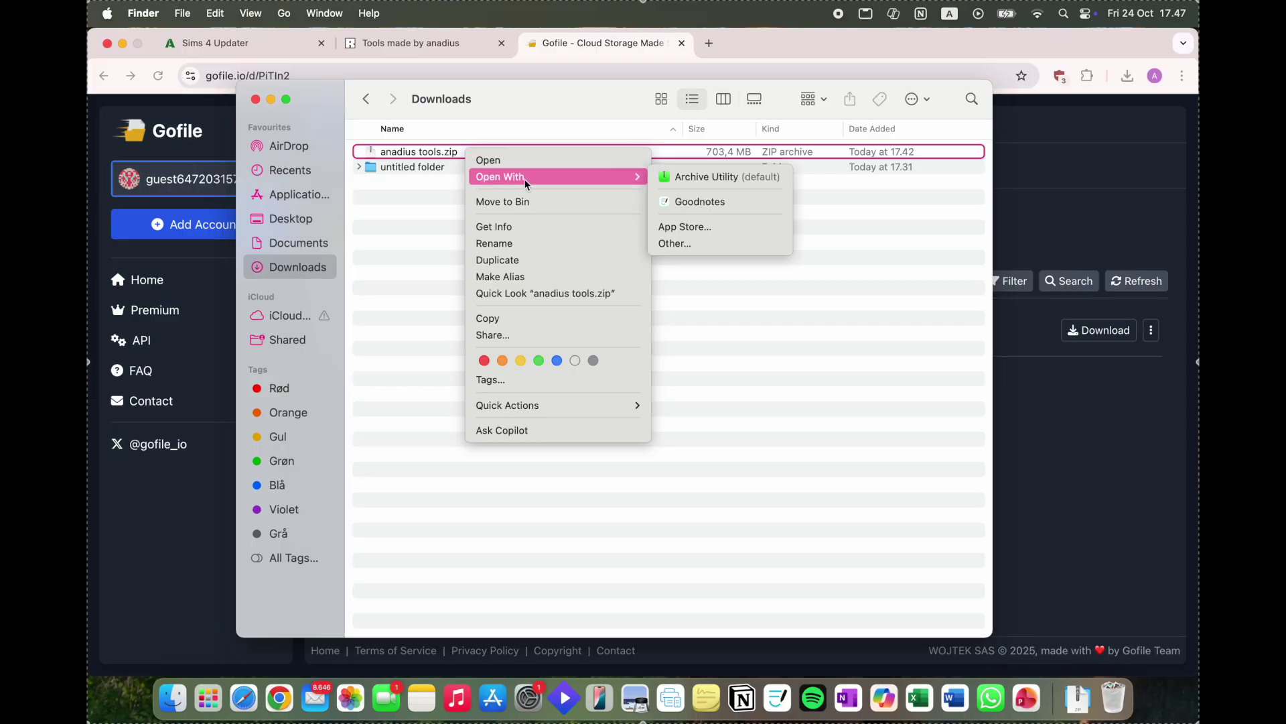
pyautogui.click(713, 178)
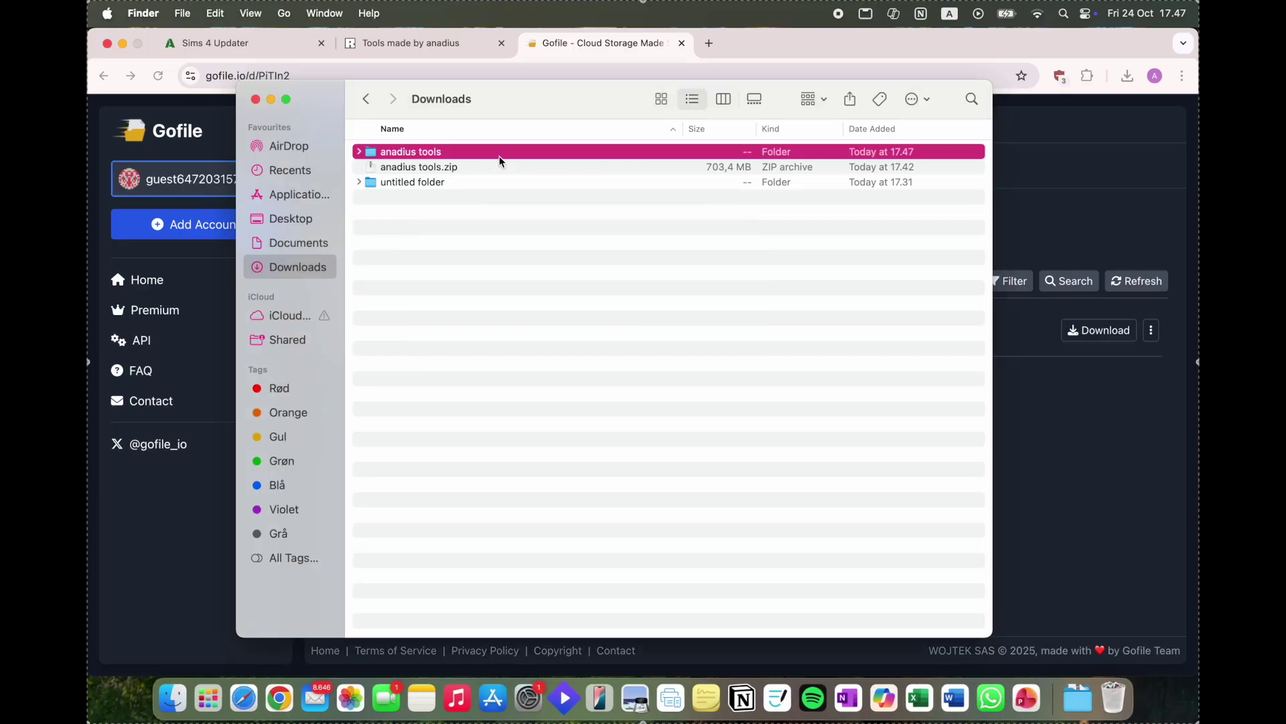
# Open the anadius tools folder and try launching the app, dismissing the damaged-app warning
pyautogui.click(358, 152)
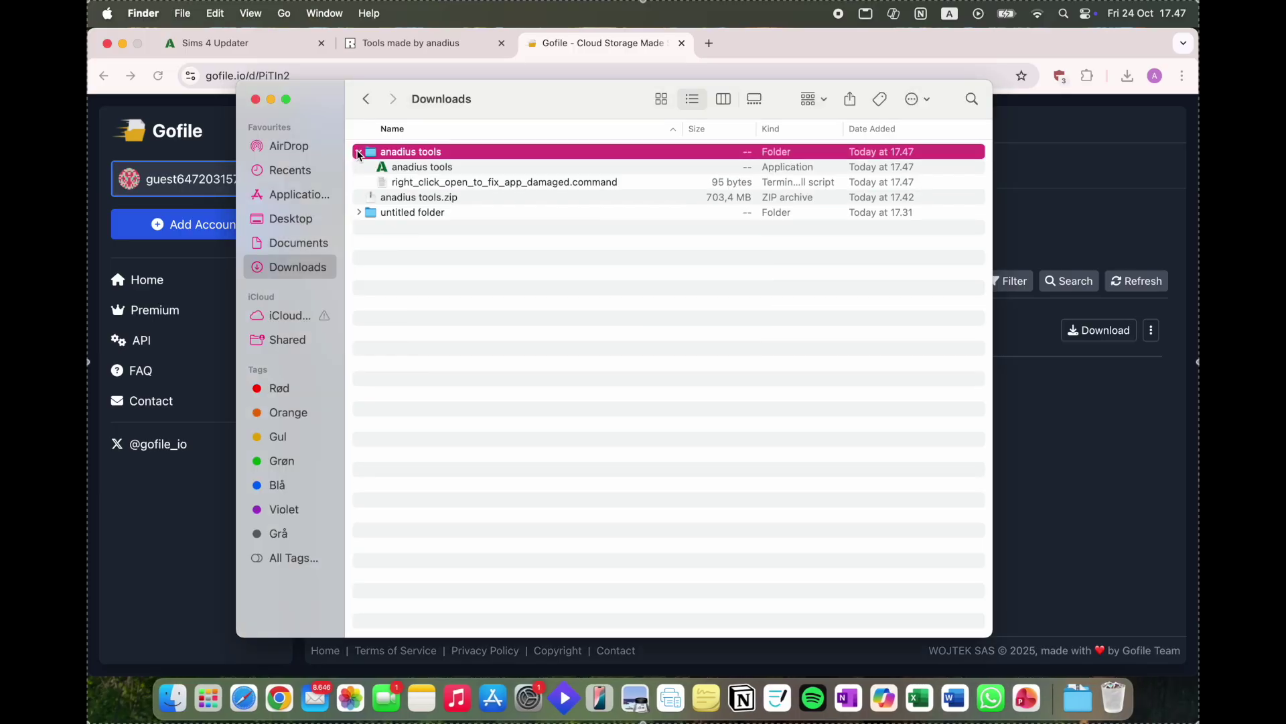
pyautogui.doubleClick(460, 153)
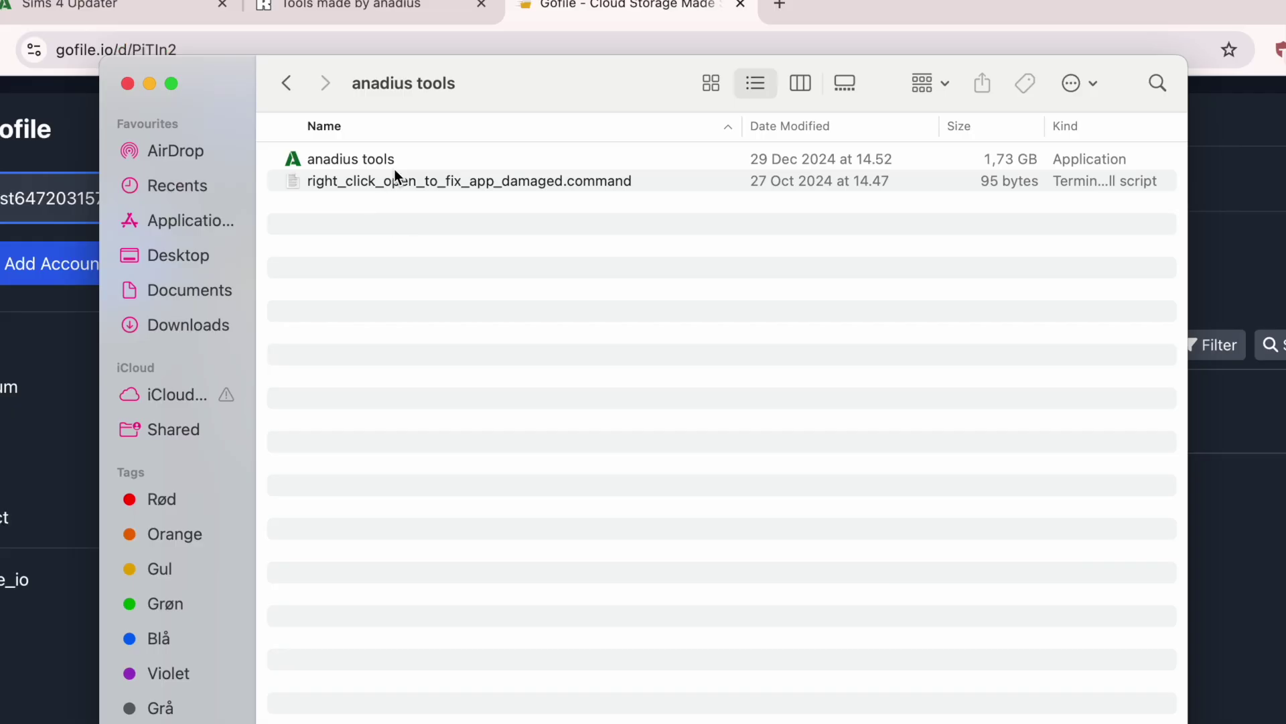
pyautogui.click(453, 153)
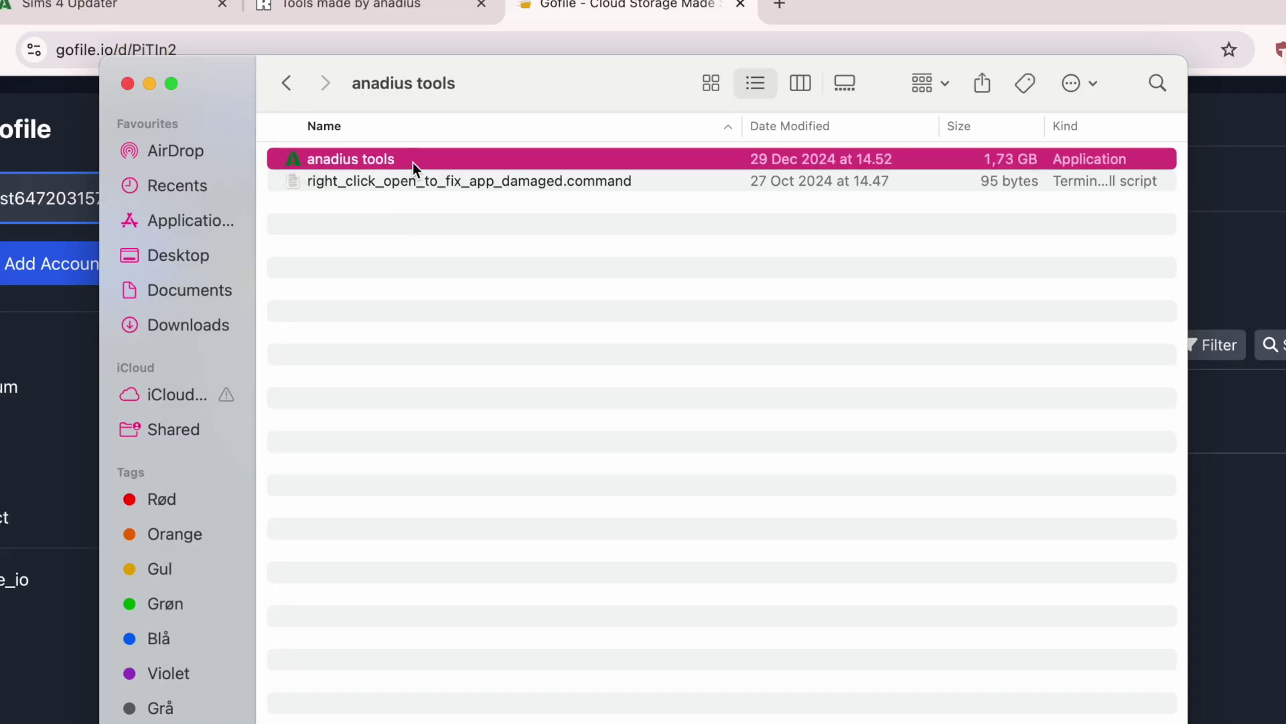
pyautogui.doubleClick(413, 162)
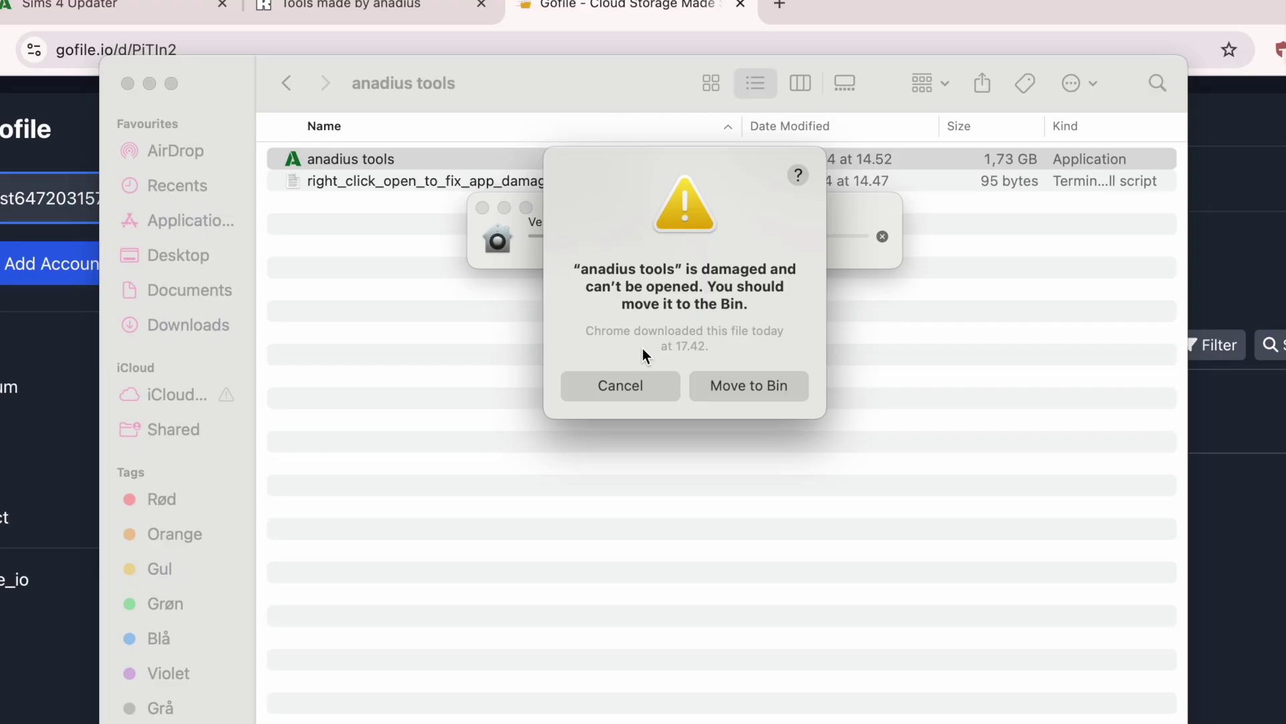
pyautogui.click(652, 388)
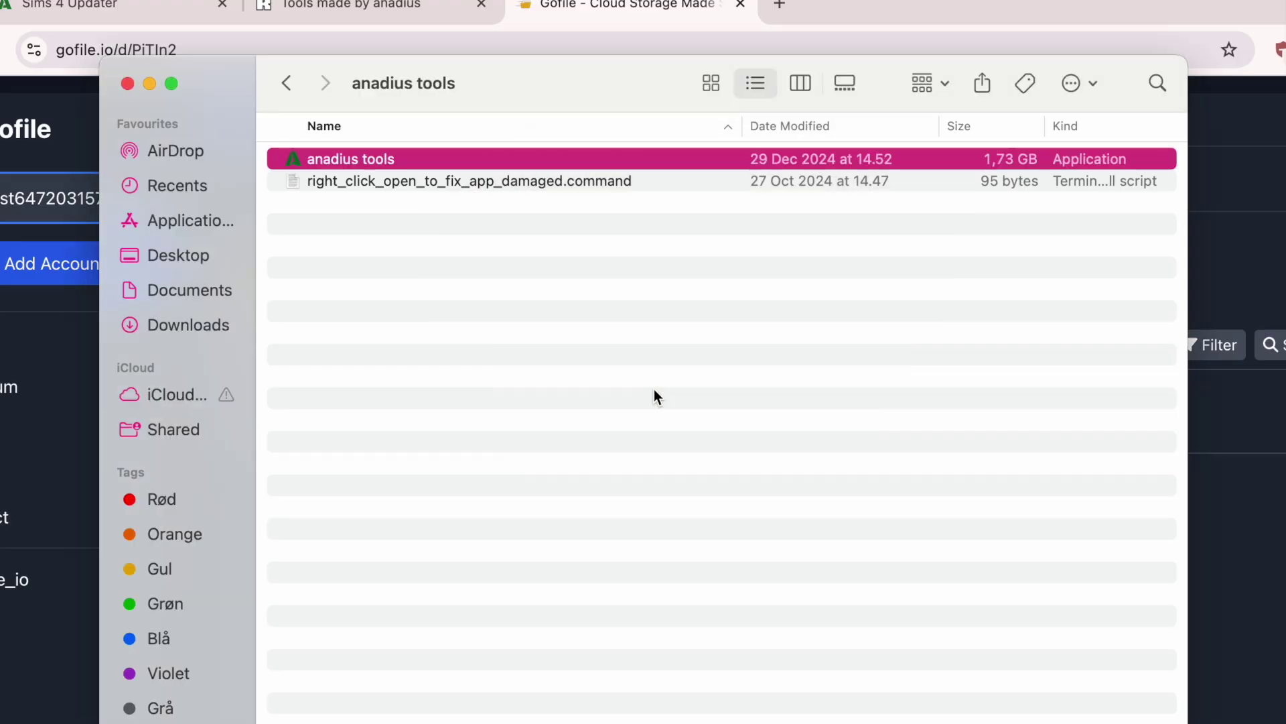
pyautogui.click(455, 228)
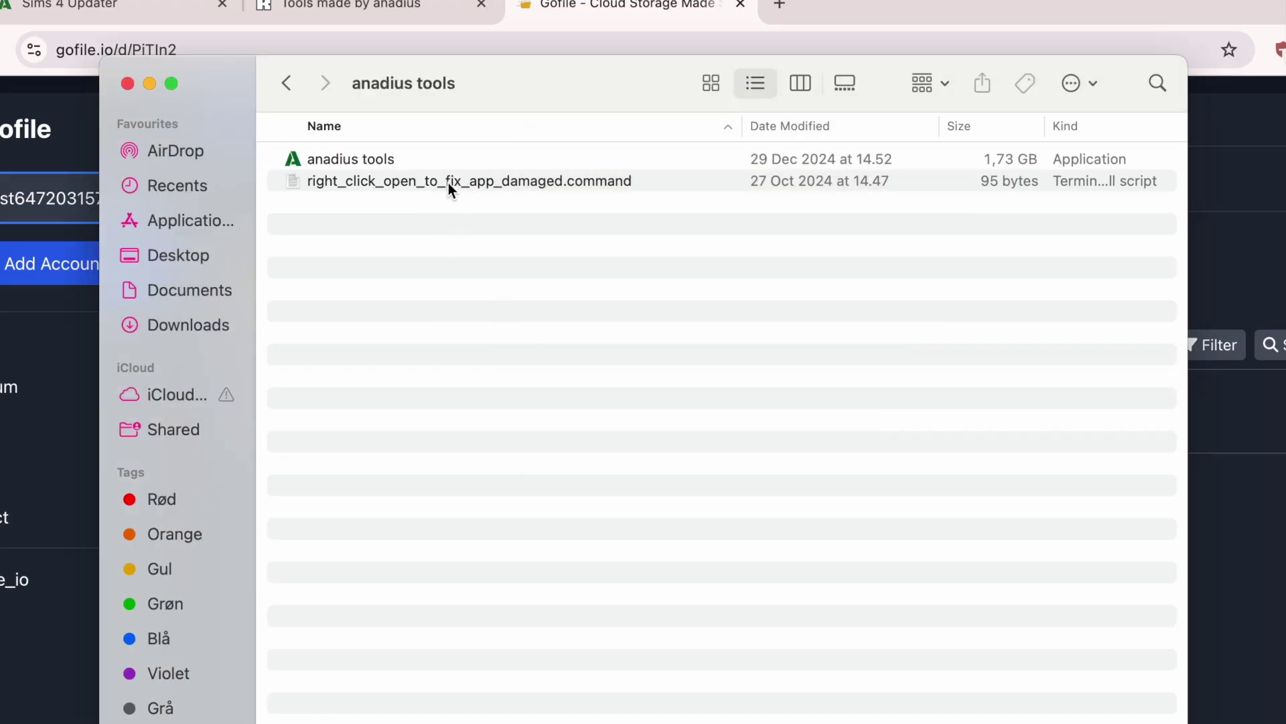
# Try running right_click_open_to_fix_app_damaged.command in Terminal and dismiss the malware warning
pyautogui.rightClick(448, 183)
pyautogui.moveTo(481, 227)
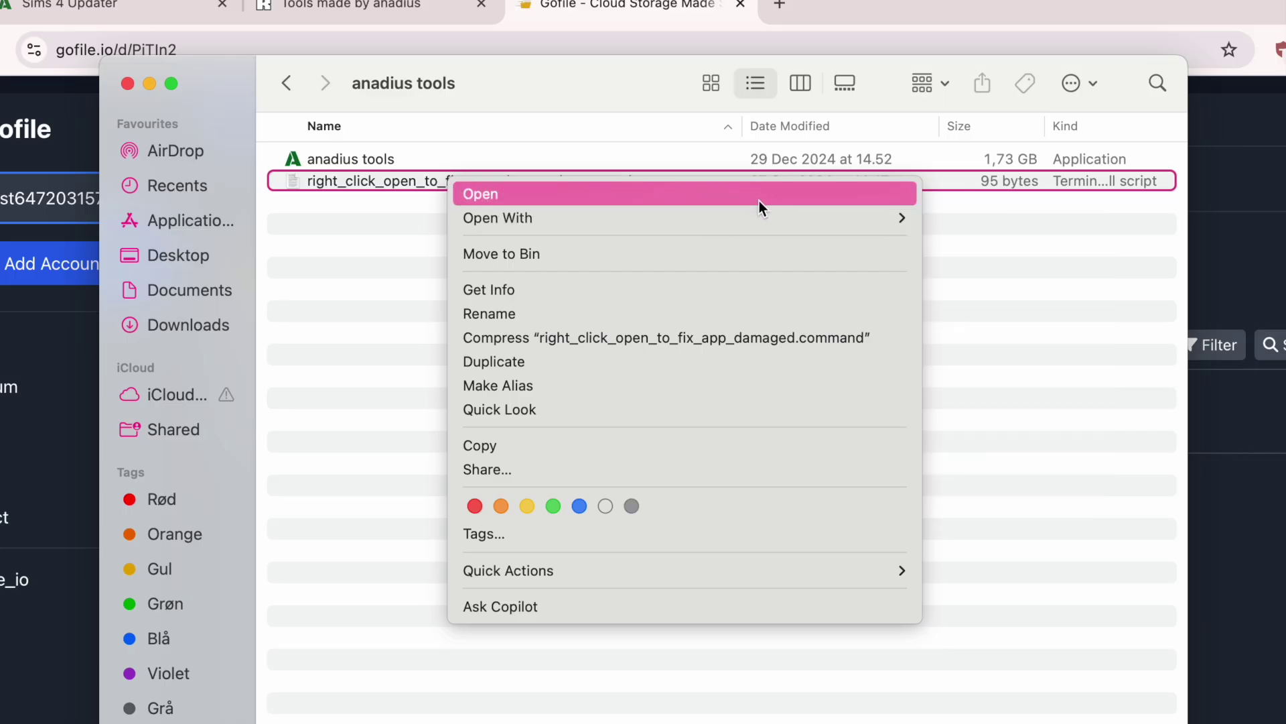
pyautogui.moveTo(792, 221)
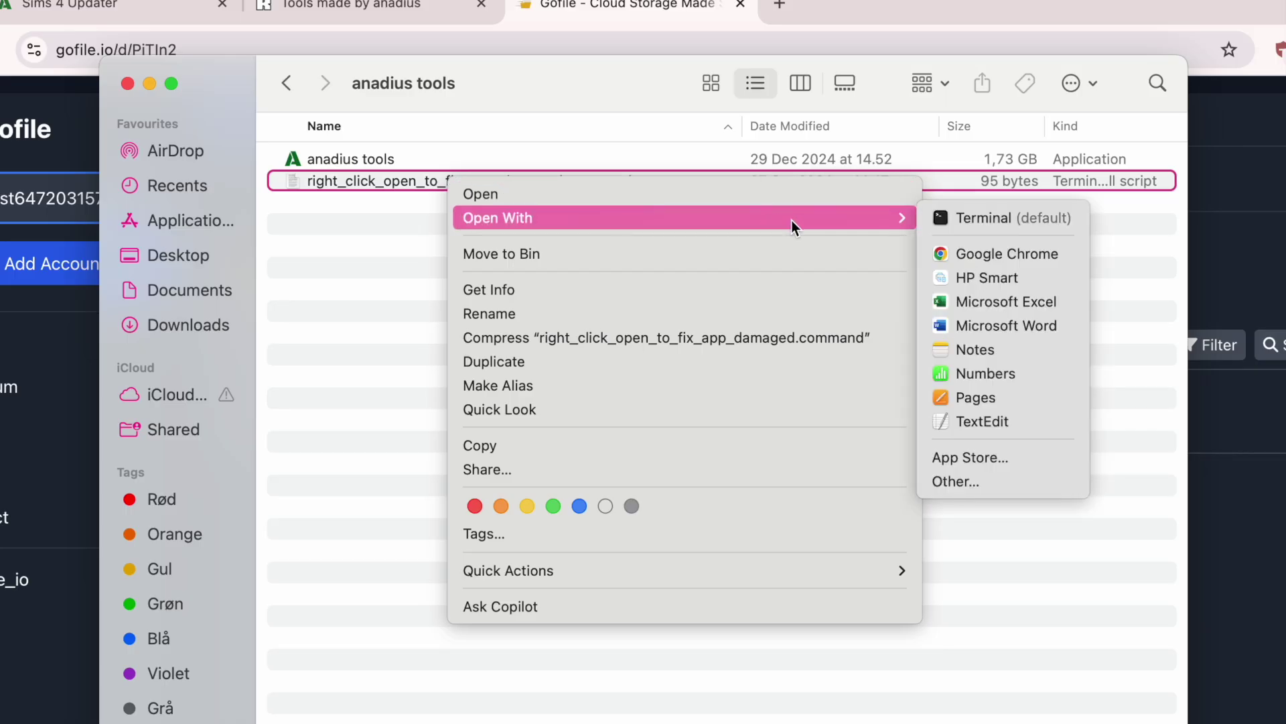
pyautogui.click(963, 223)
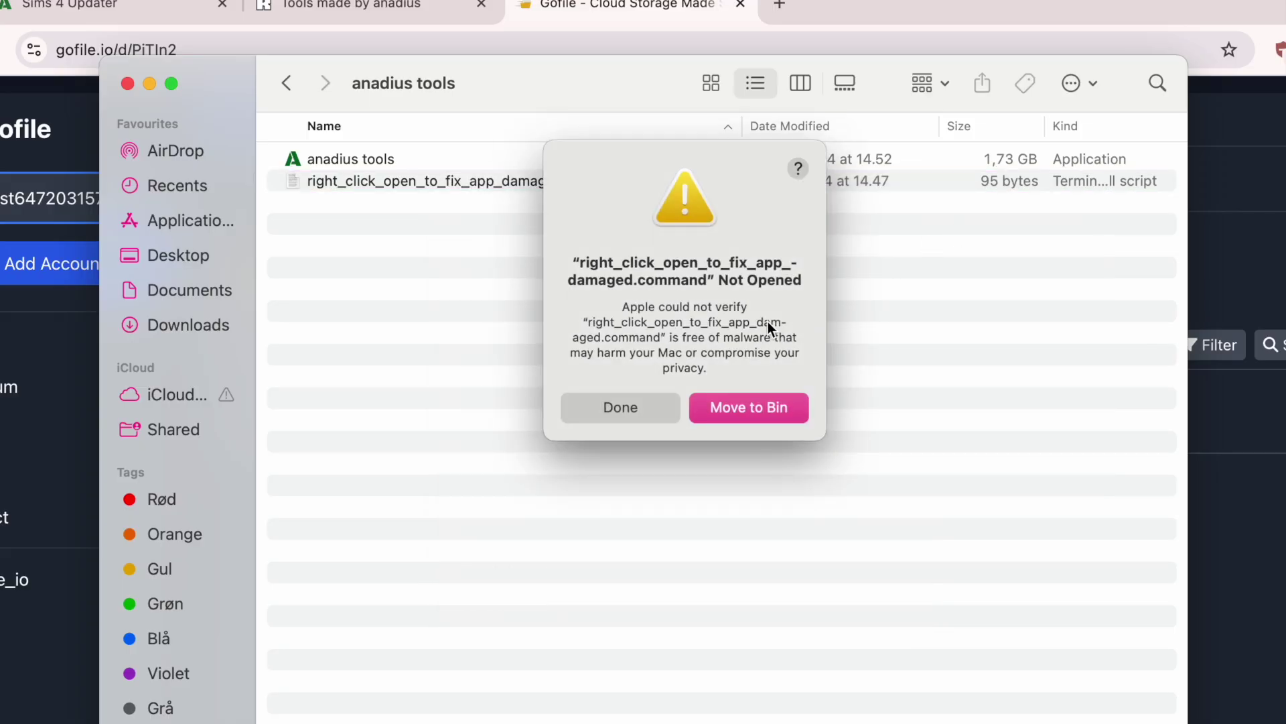
pyautogui.click(638, 412)
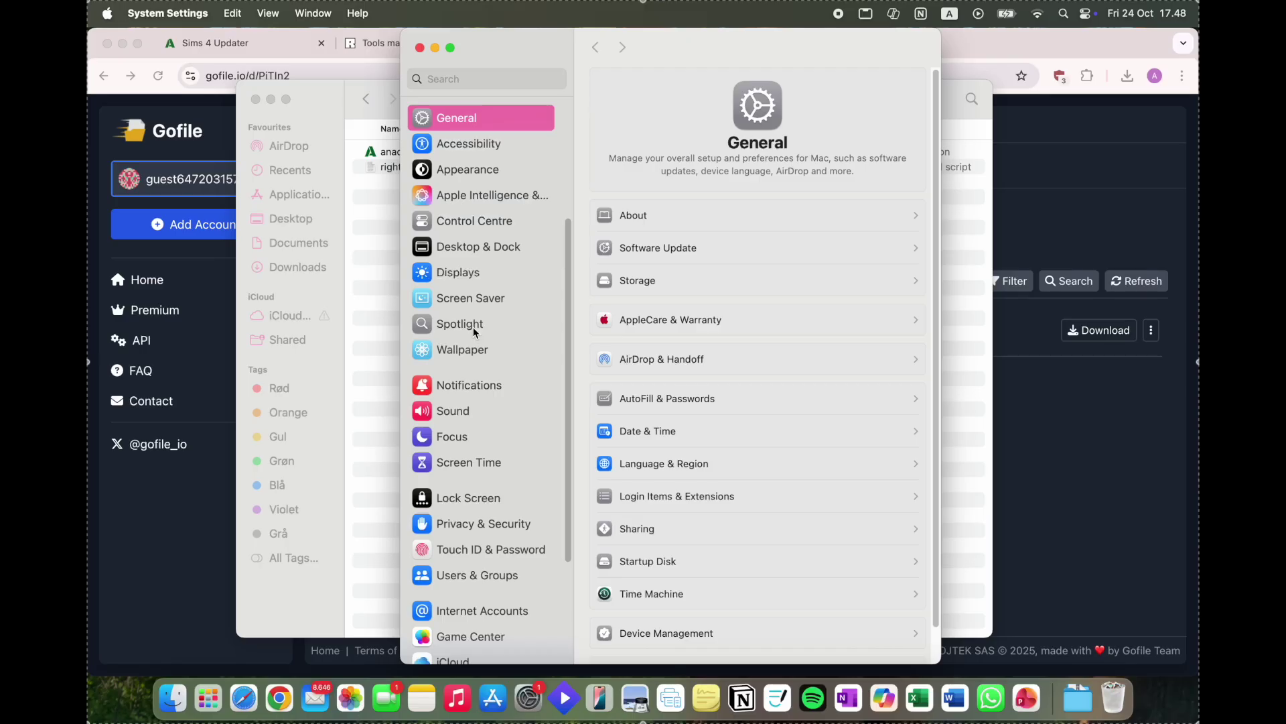
# Allow the fix script via Open Anyway in Privacy & Security
pyautogui.scroll(-5, 473, 329)
pyautogui.click(508, 373)
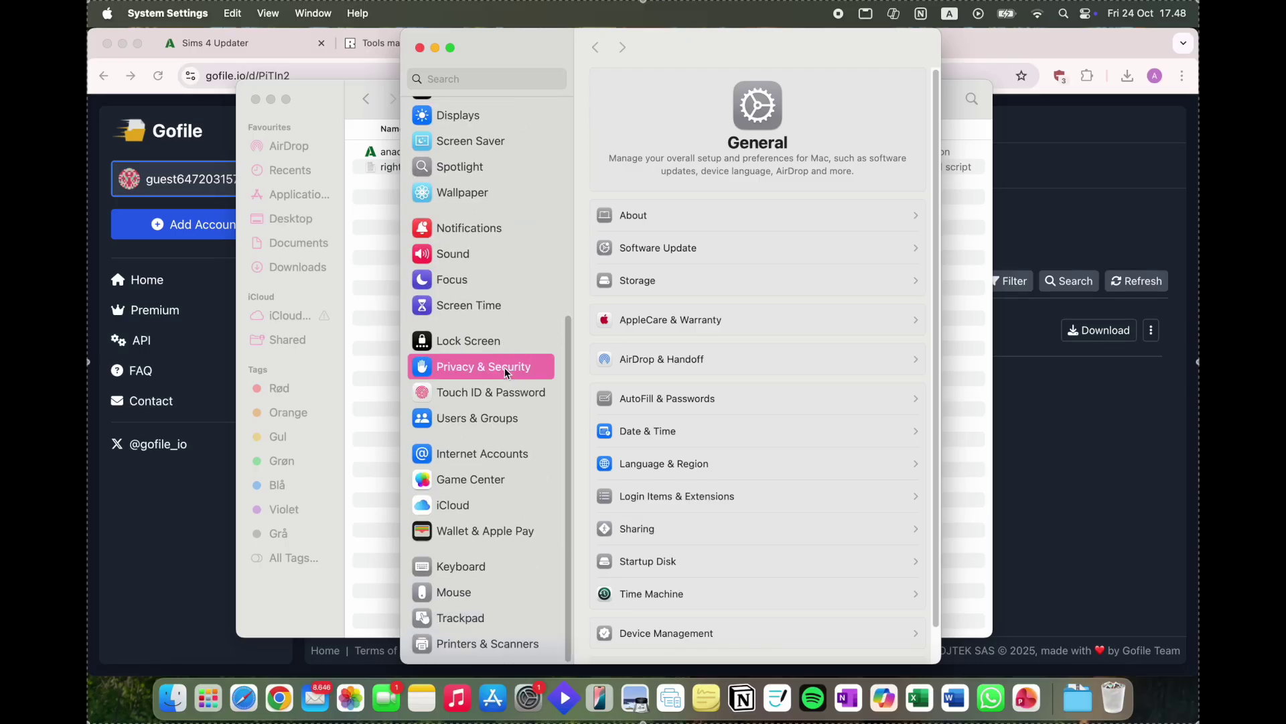
pyautogui.scroll(-15, 786, 349)
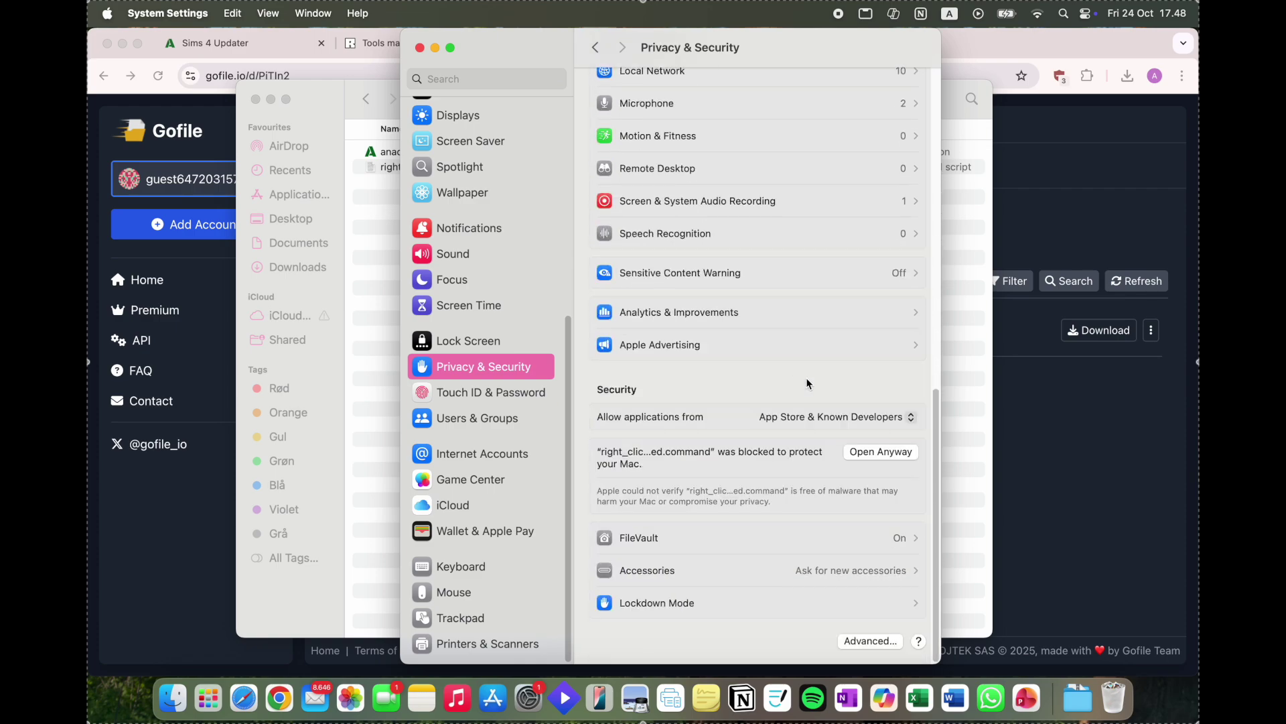
pyautogui.click(880, 455)
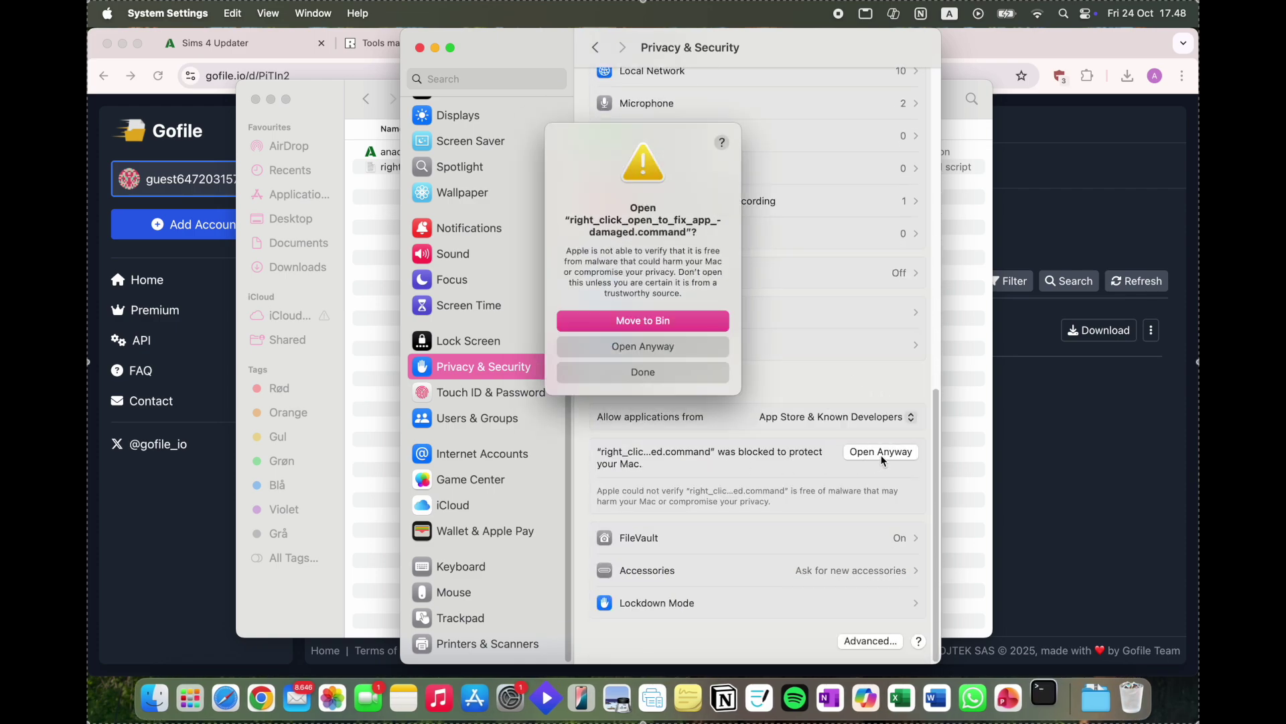
pyautogui.click(706, 349)
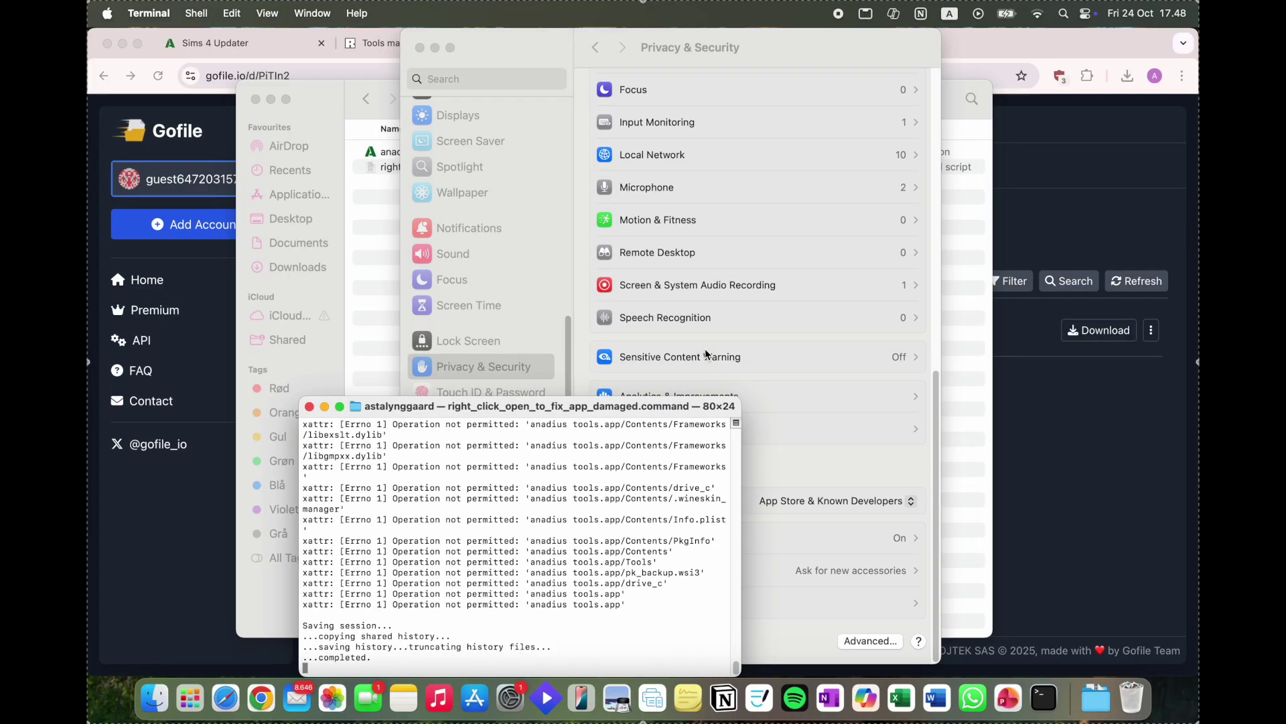
# Close the fix script's Terminal window and retry anadius tools, which is still reported damaged
pyautogui.click(962, 333)
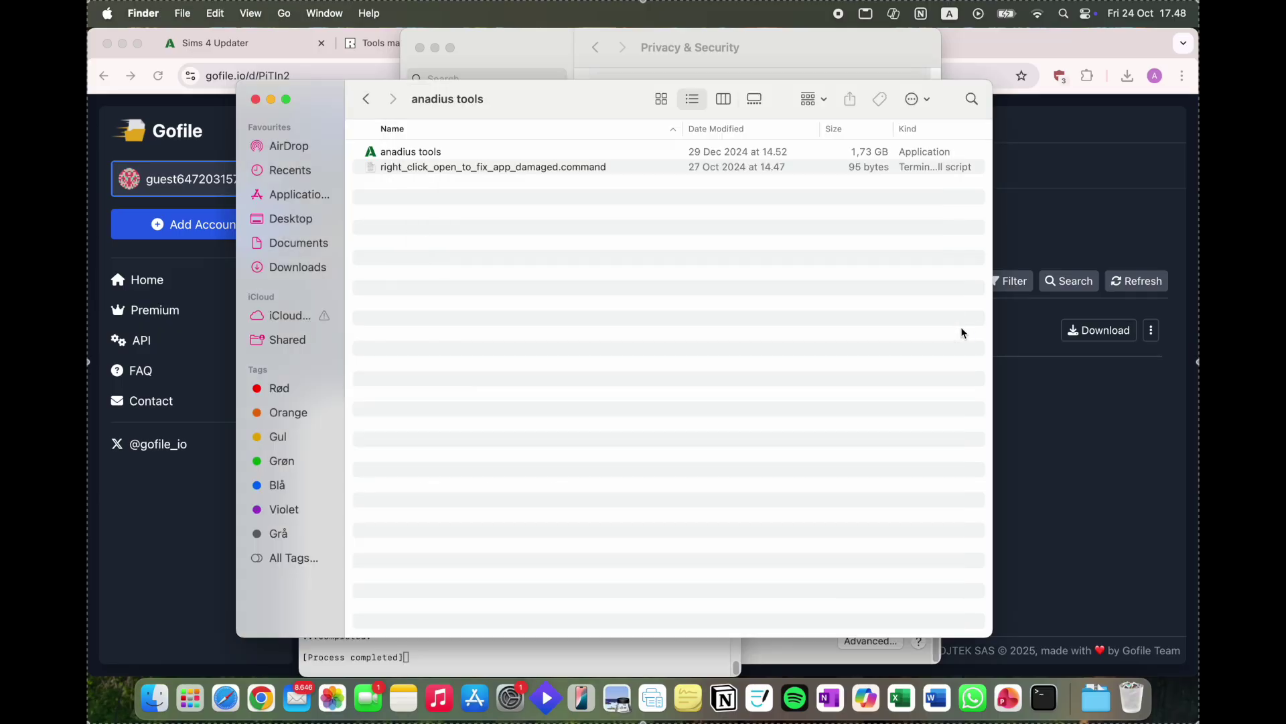
pyautogui.doubleClick(553, 155)
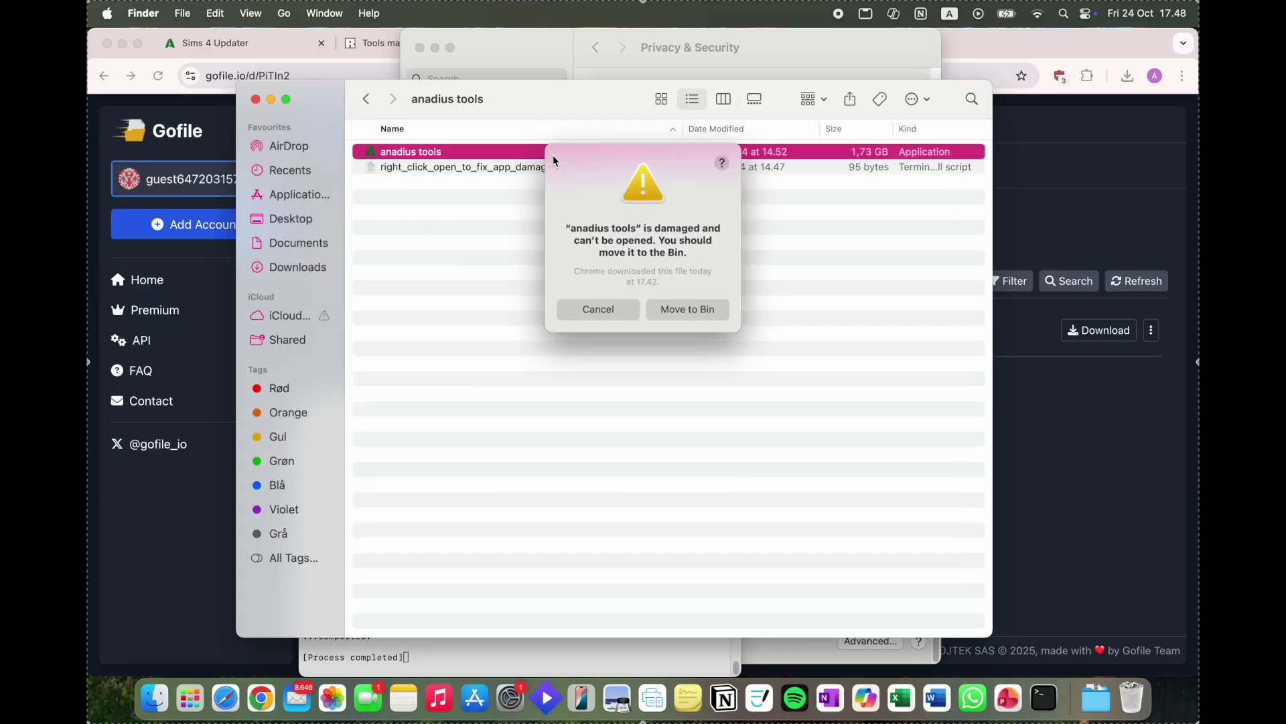
pyautogui.click(614, 309)
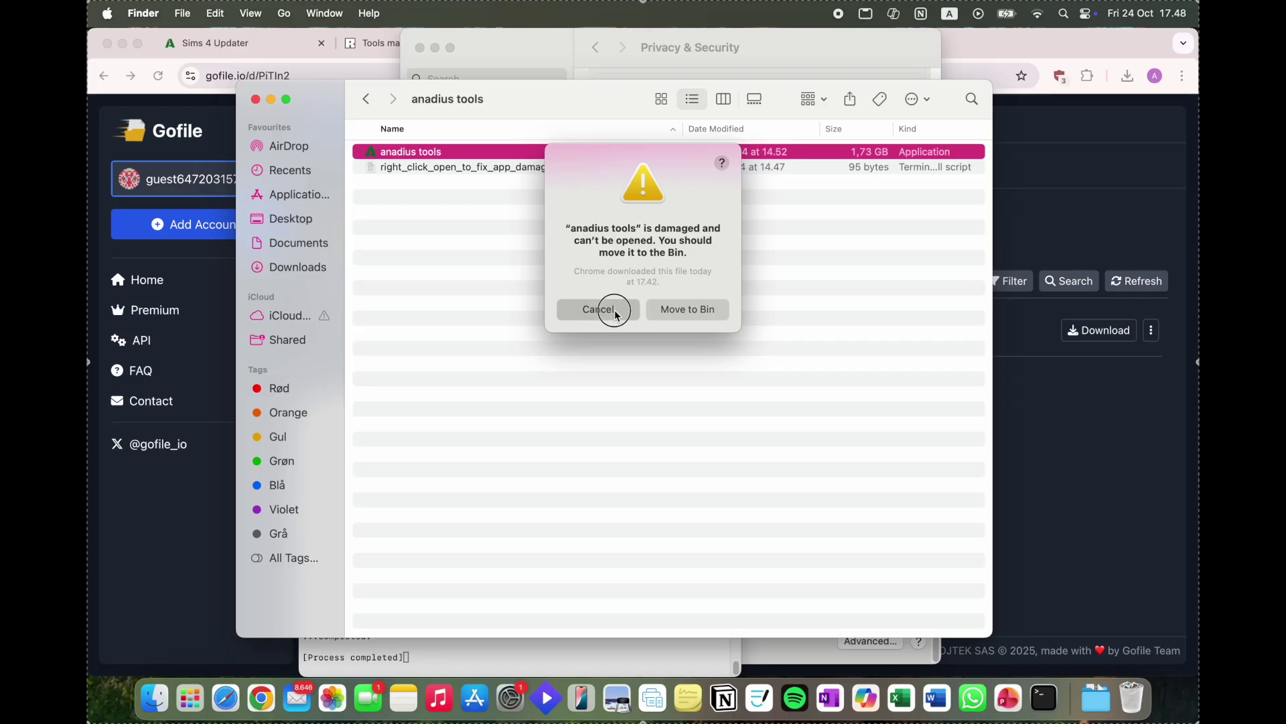
pyautogui.click(541, 653)
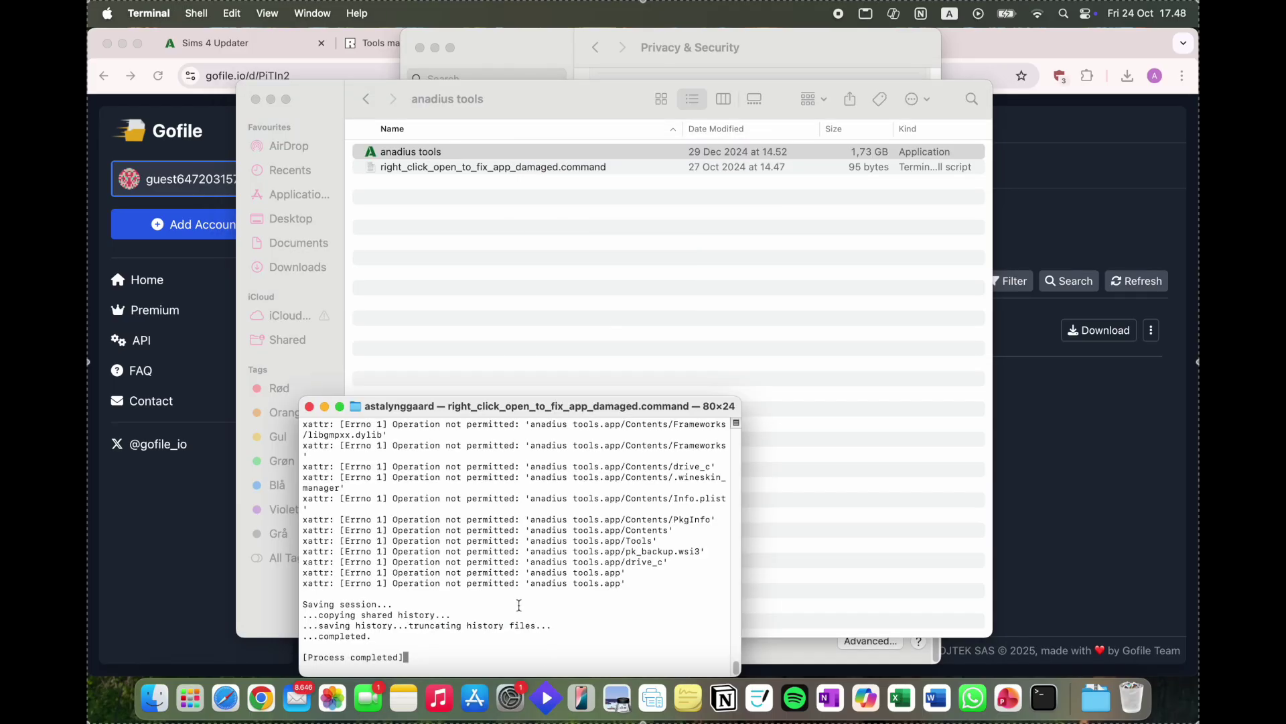
pyautogui.click(310, 408)
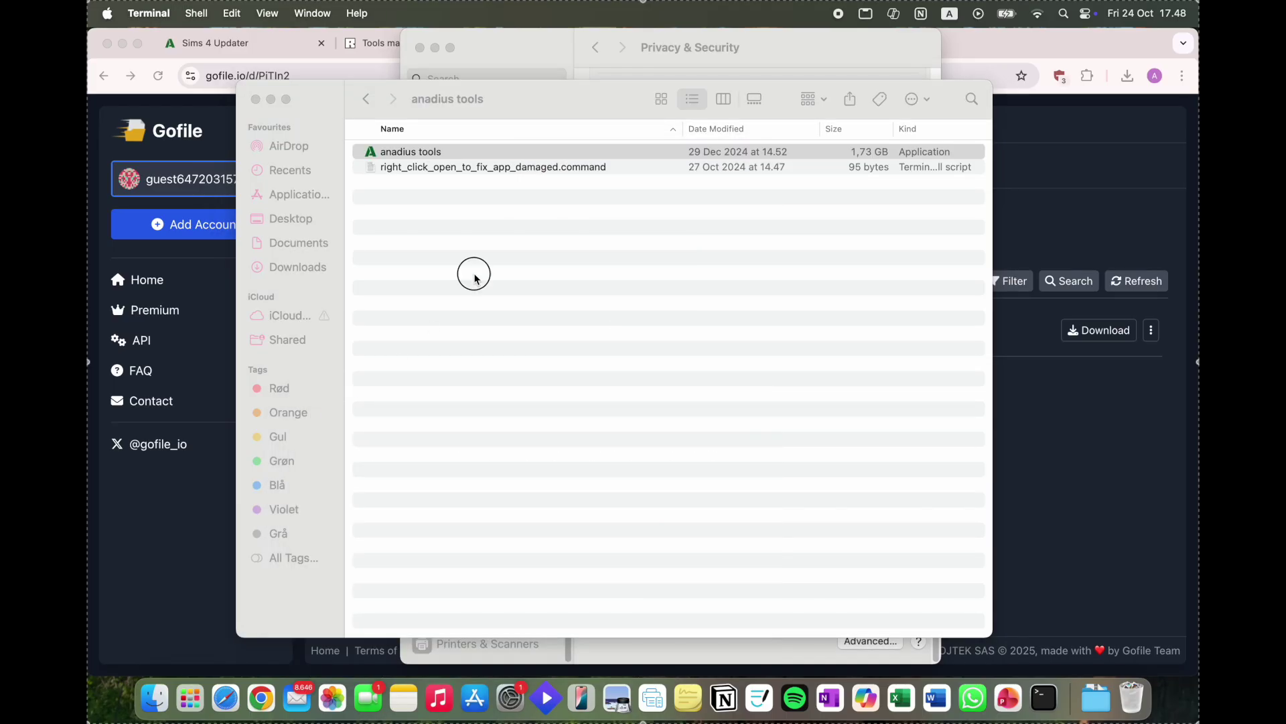
pyautogui.doubleClick(524, 151)
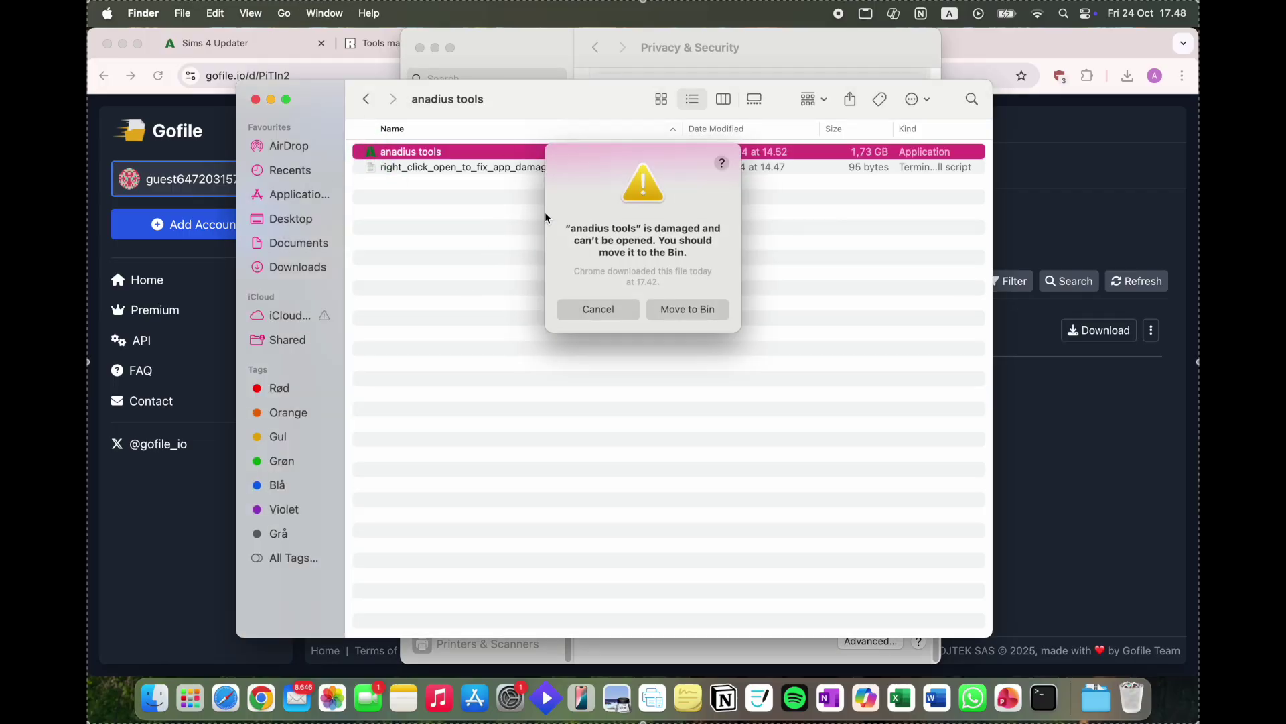
pyautogui.click(599, 312)
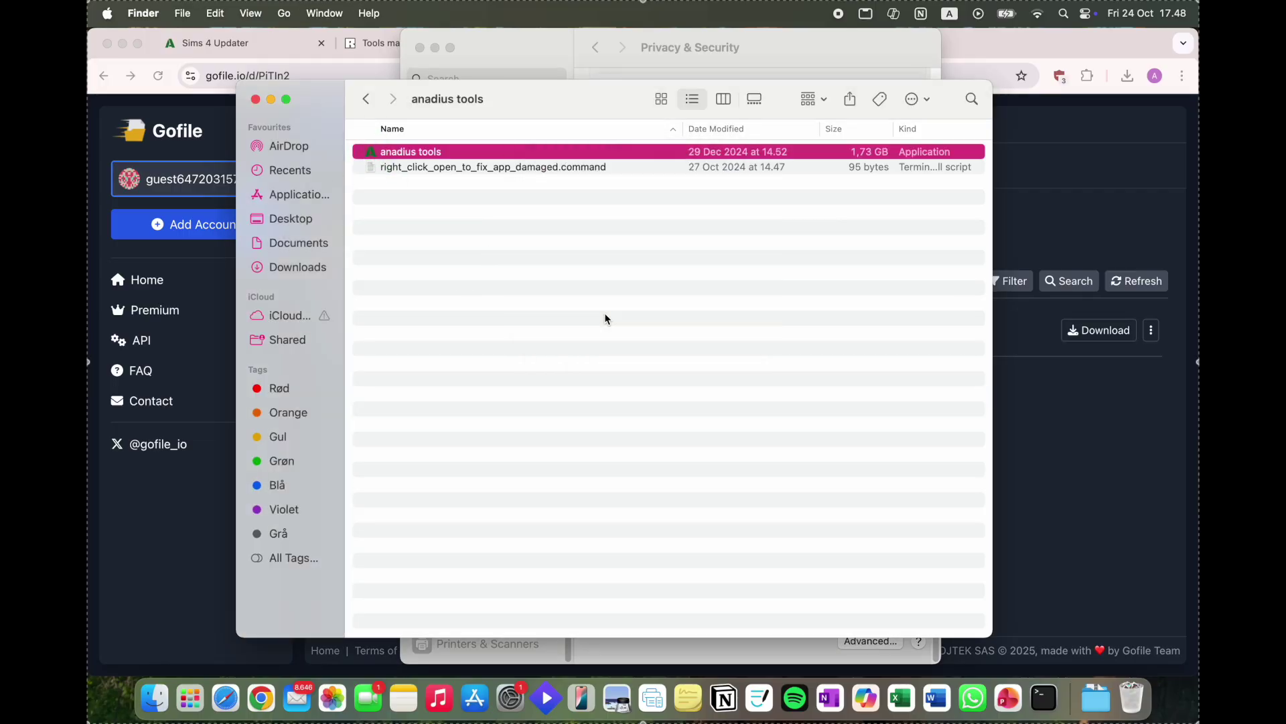
# Open the Full Disk Access list in System Settings' Privacy & Security
pyautogui.click(108, 13)
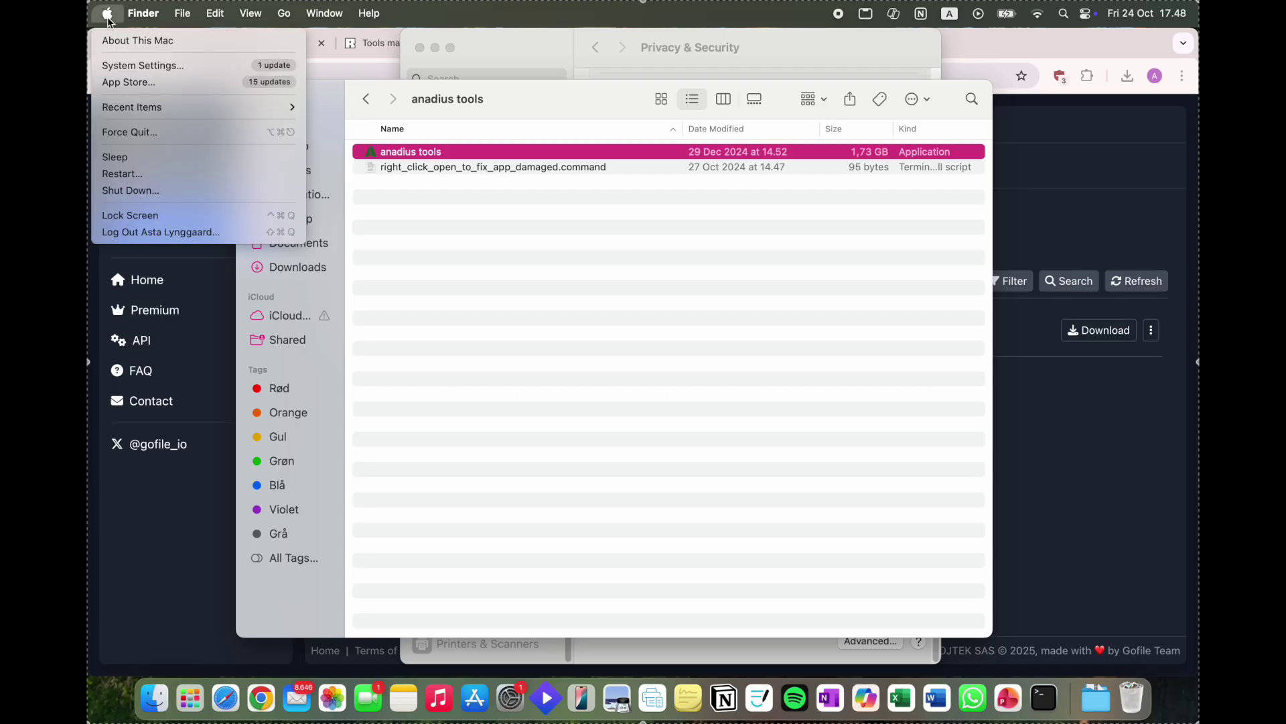
pyautogui.click(132, 70)
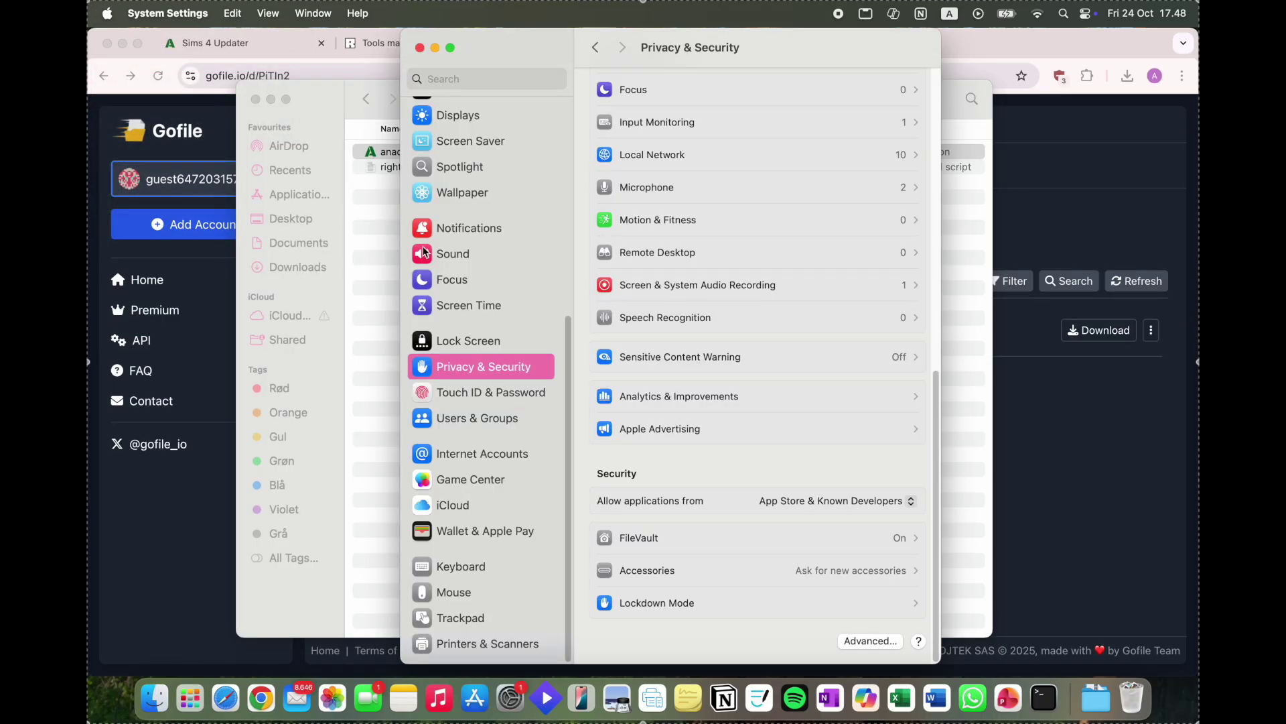
pyautogui.scroll(10, 714, 374)
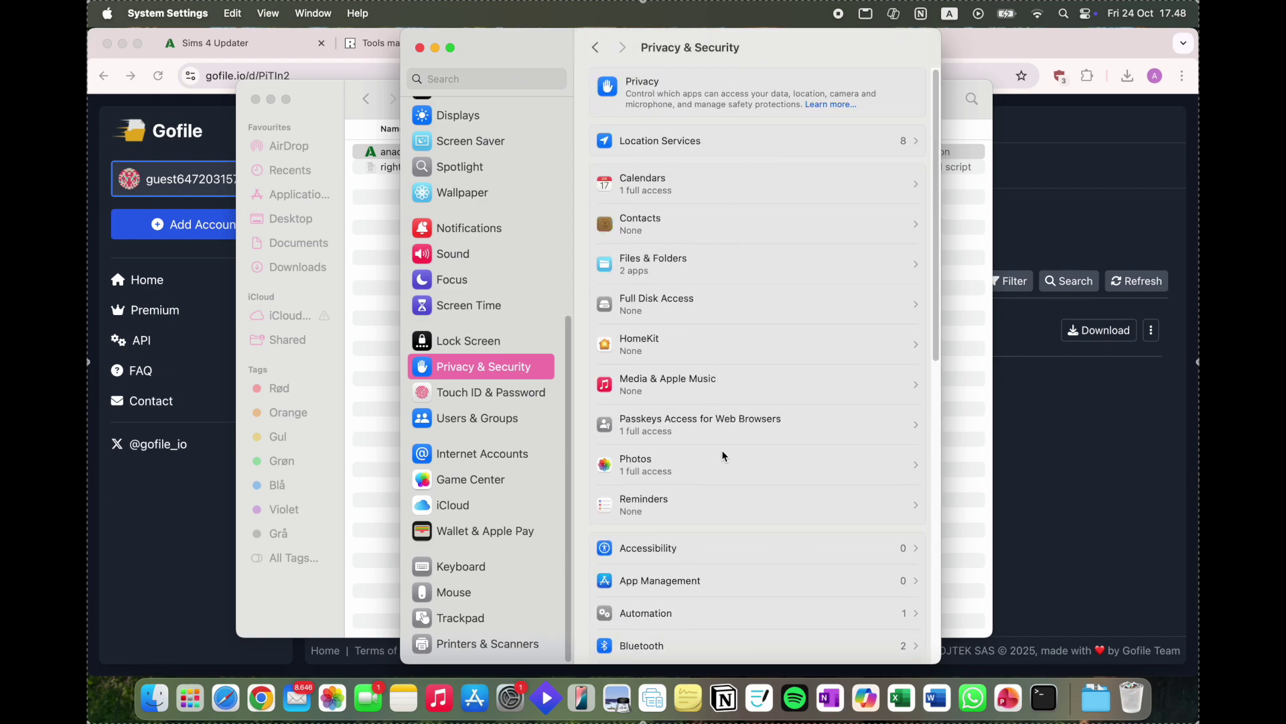
pyautogui.click(901, 306)
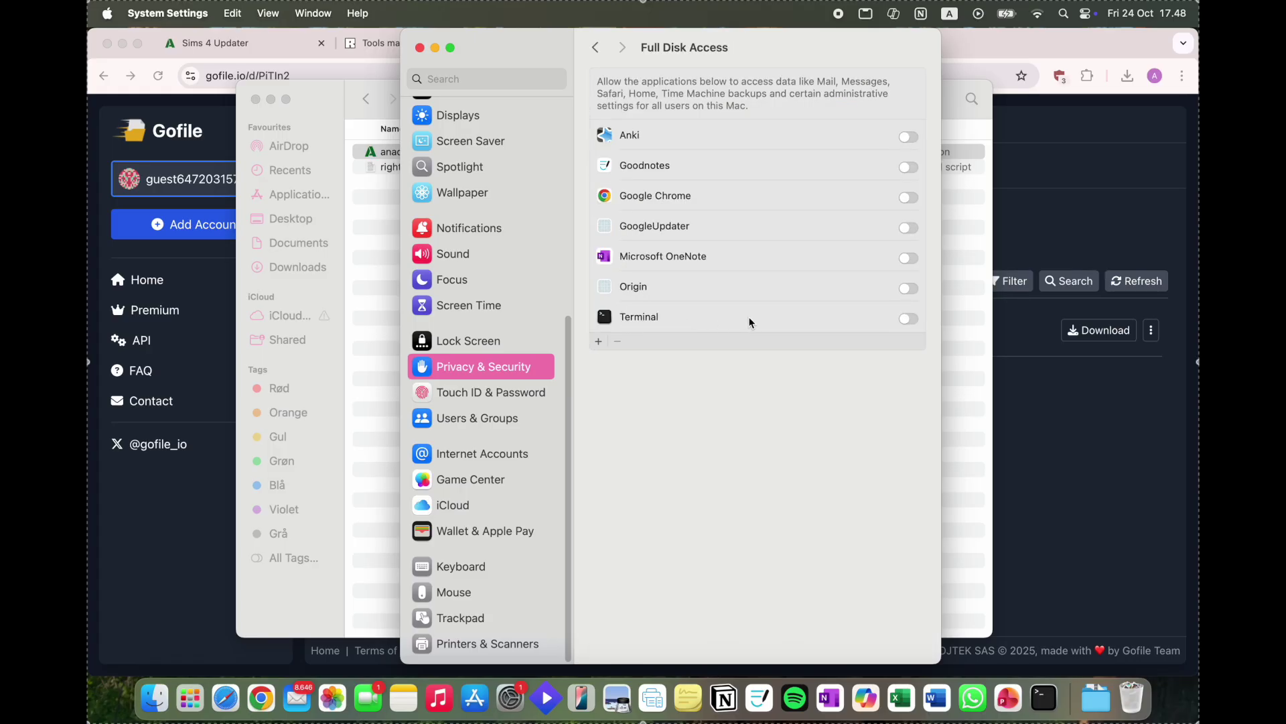
# Add Terminal to Full Disk Access and switch it on
pyautogui.click(599, 343)
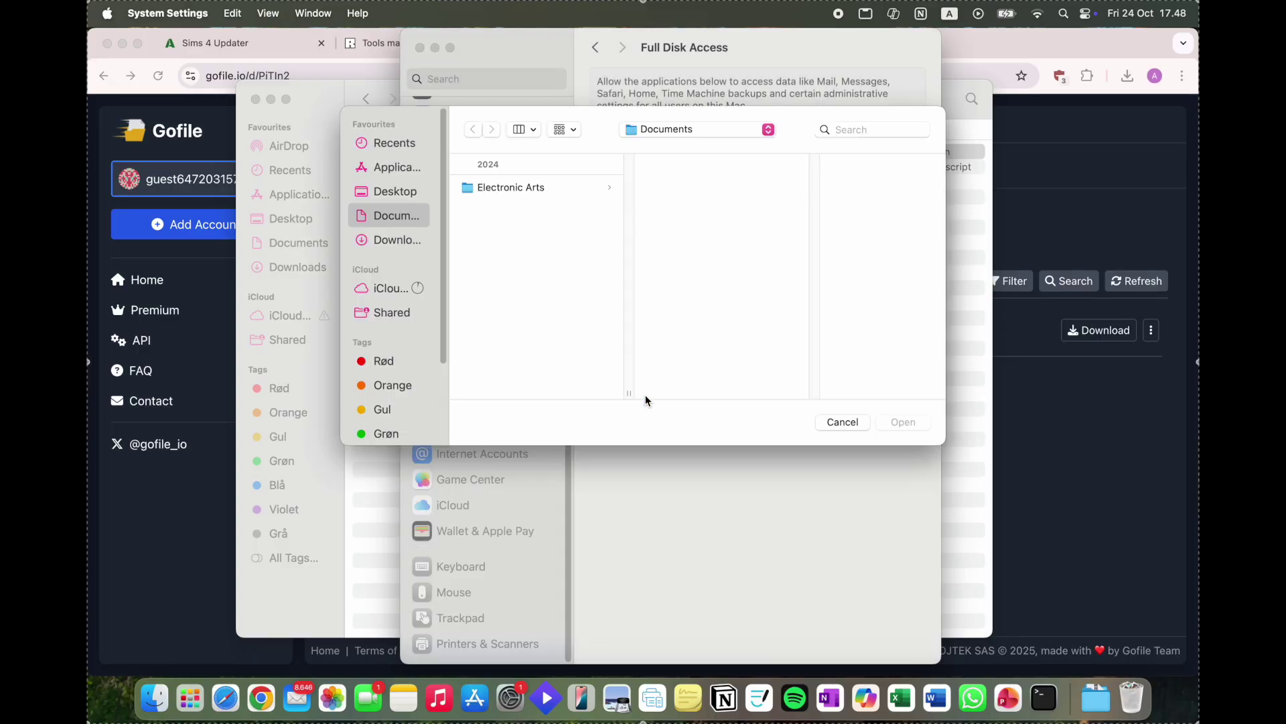
pyautogui.click(858, 131)
pyautogui.write('terminal')
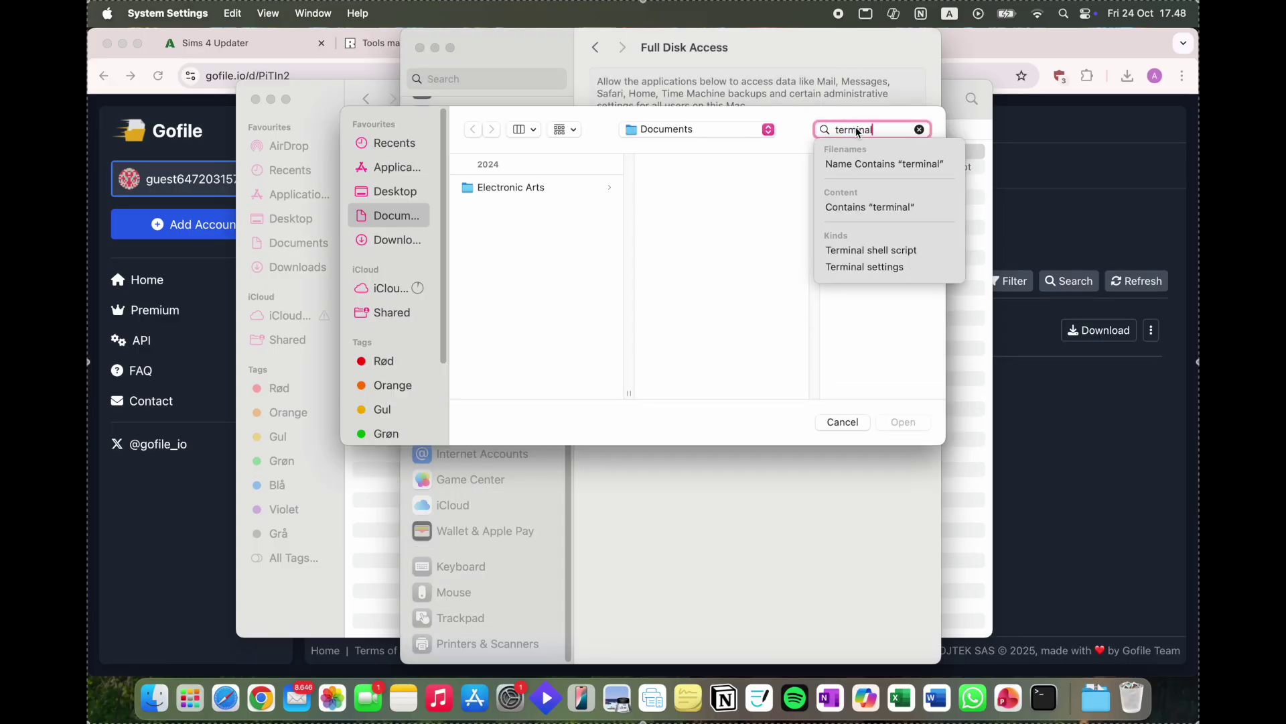
pyautogui.press('Return')
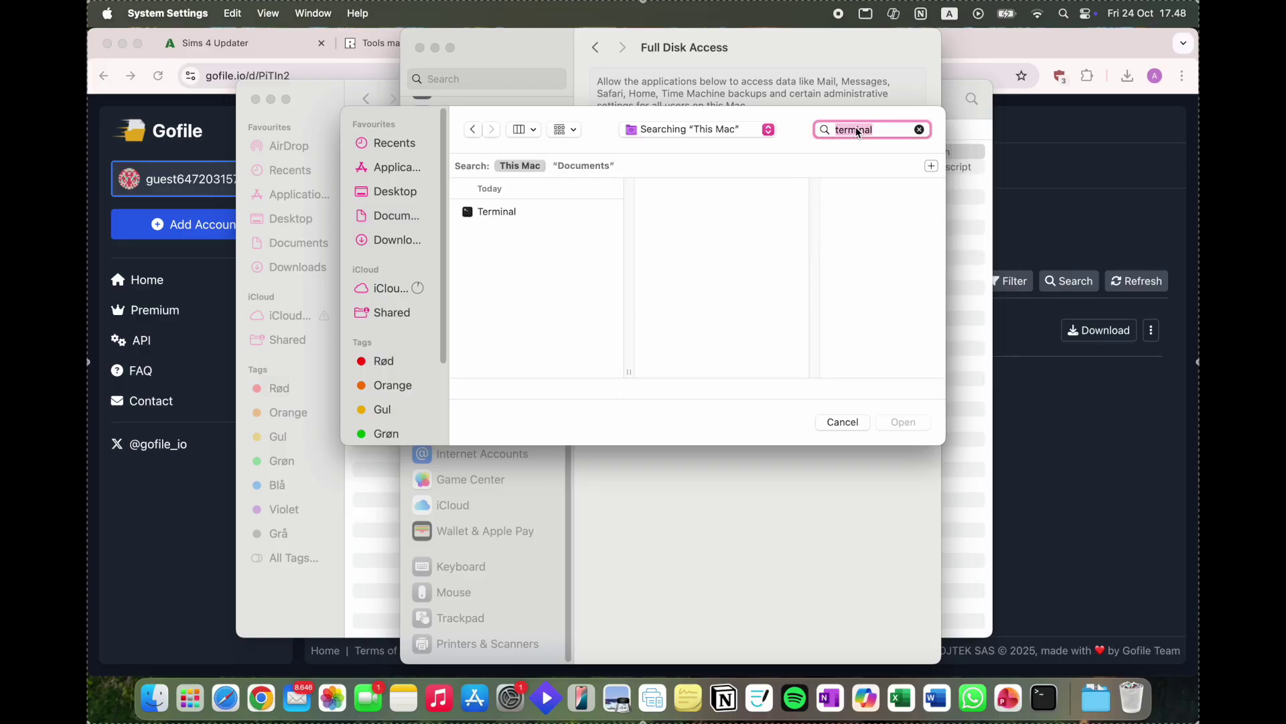
pyautogui.click(598, 213)
pyautogui.click(898, 422)
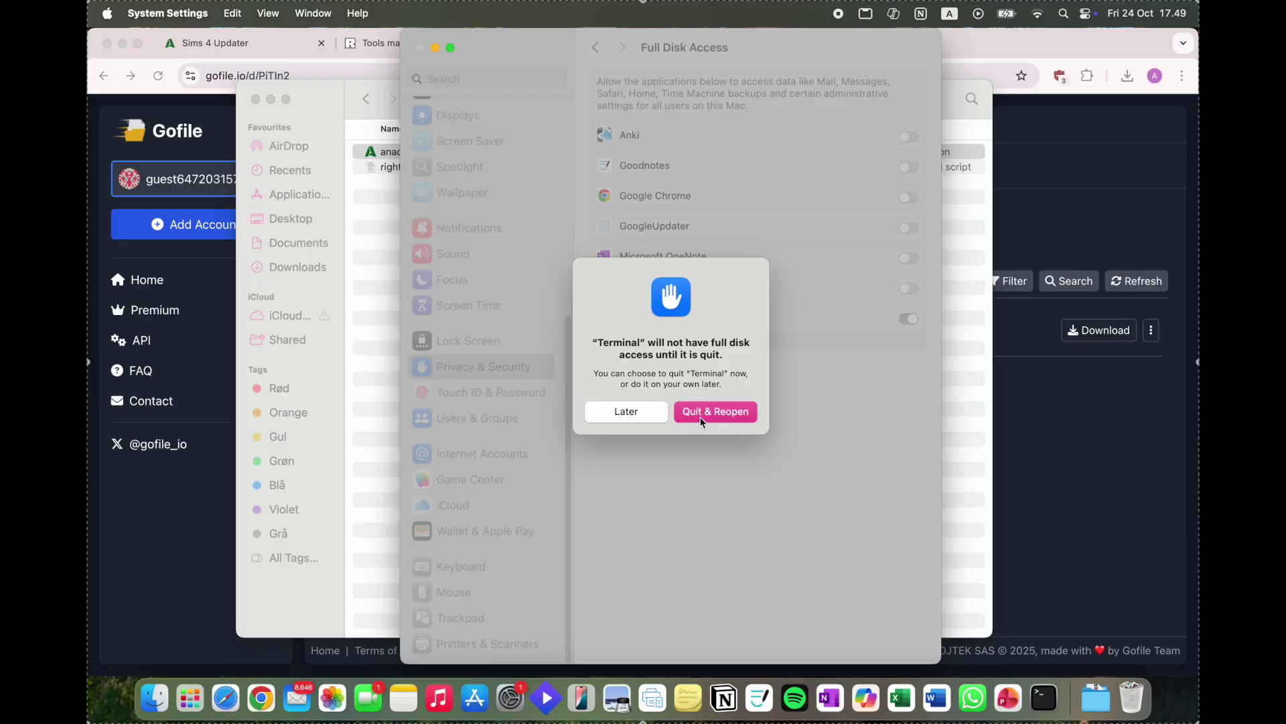
# Quit and reopen Terminal, then rerun the fix script via Open With > Terminal
pyautogui.click(701, 417)
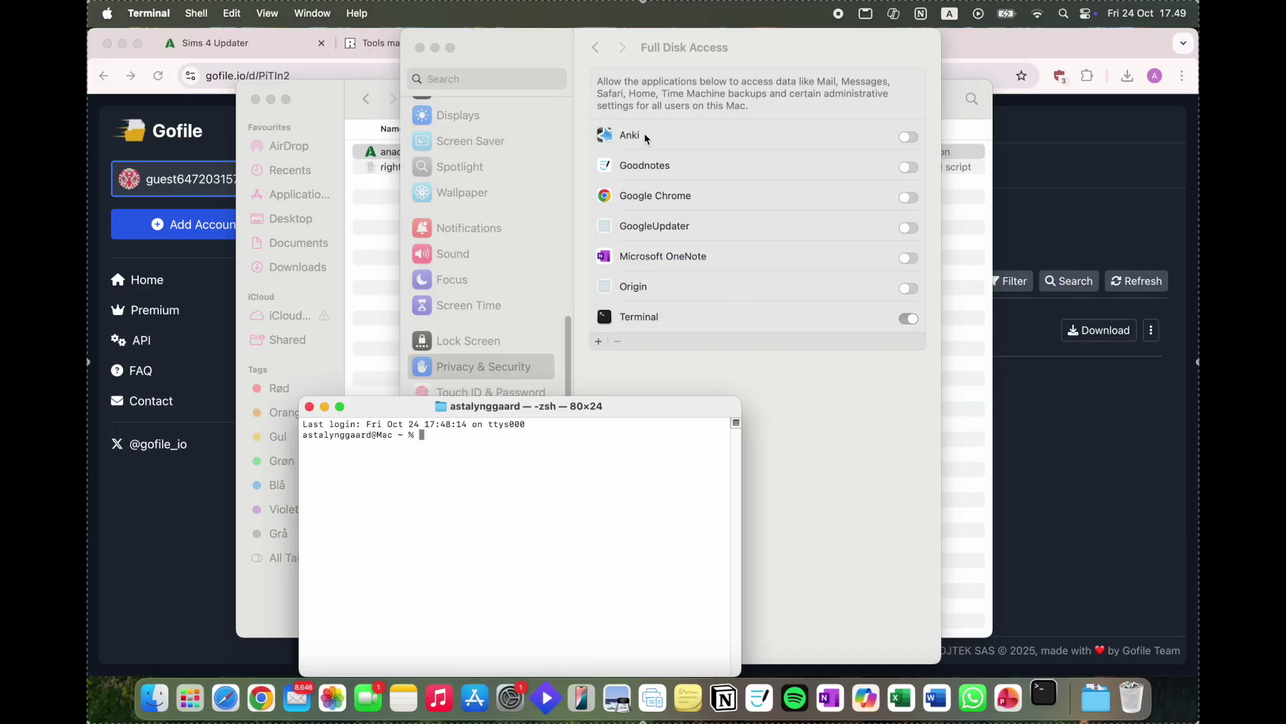
pyautogui.click(420, 49)
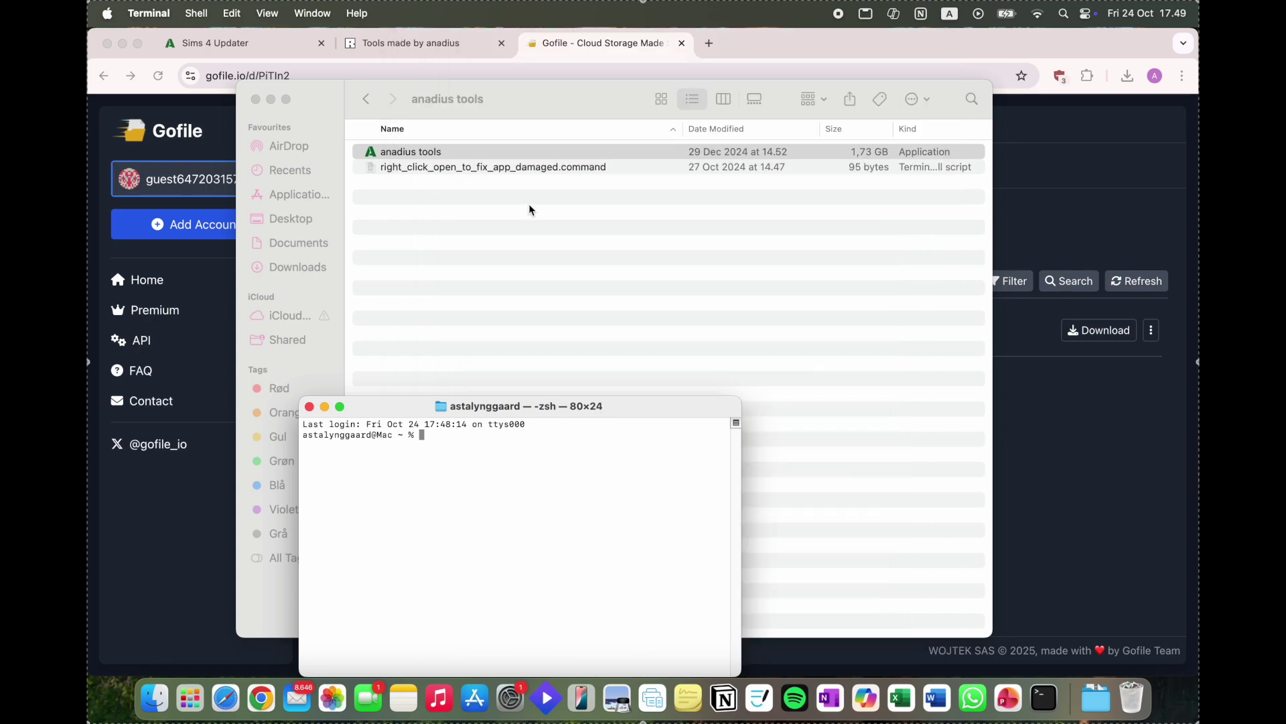
pyautogui.click(544, 242)
pyautogui.rightClick(478, 165)
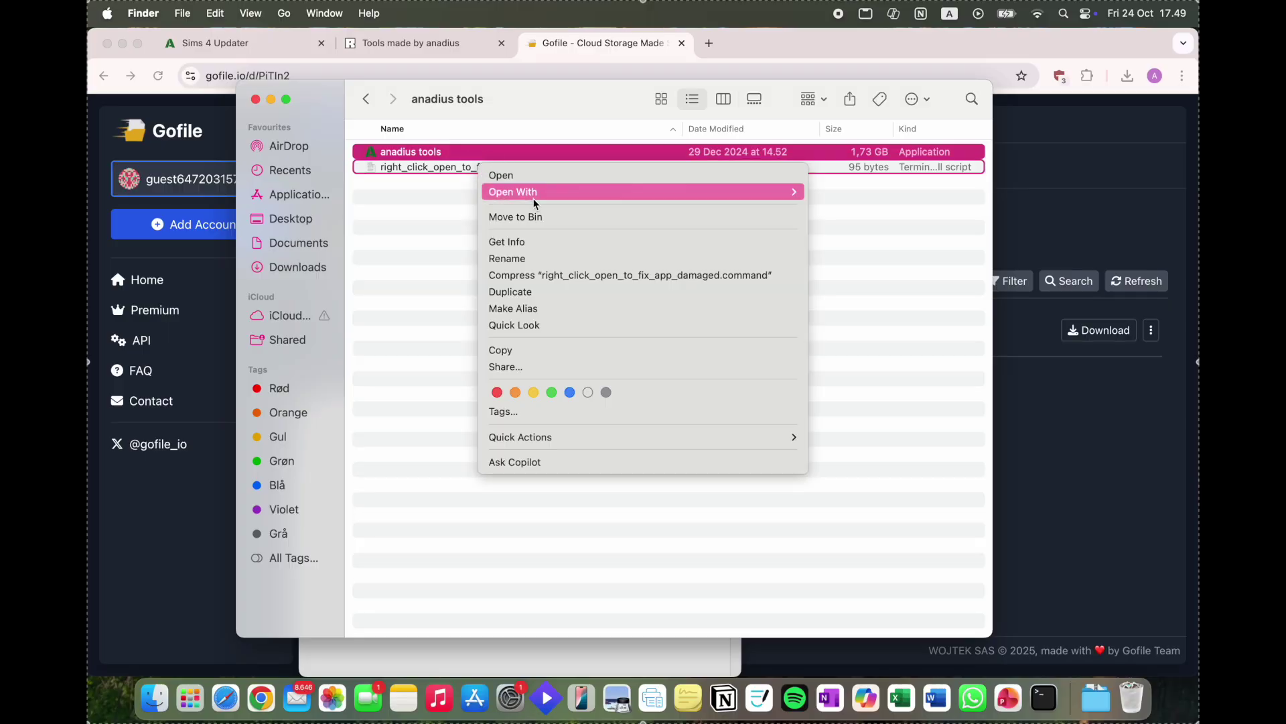
pyautogui.moveTo(543, 198)
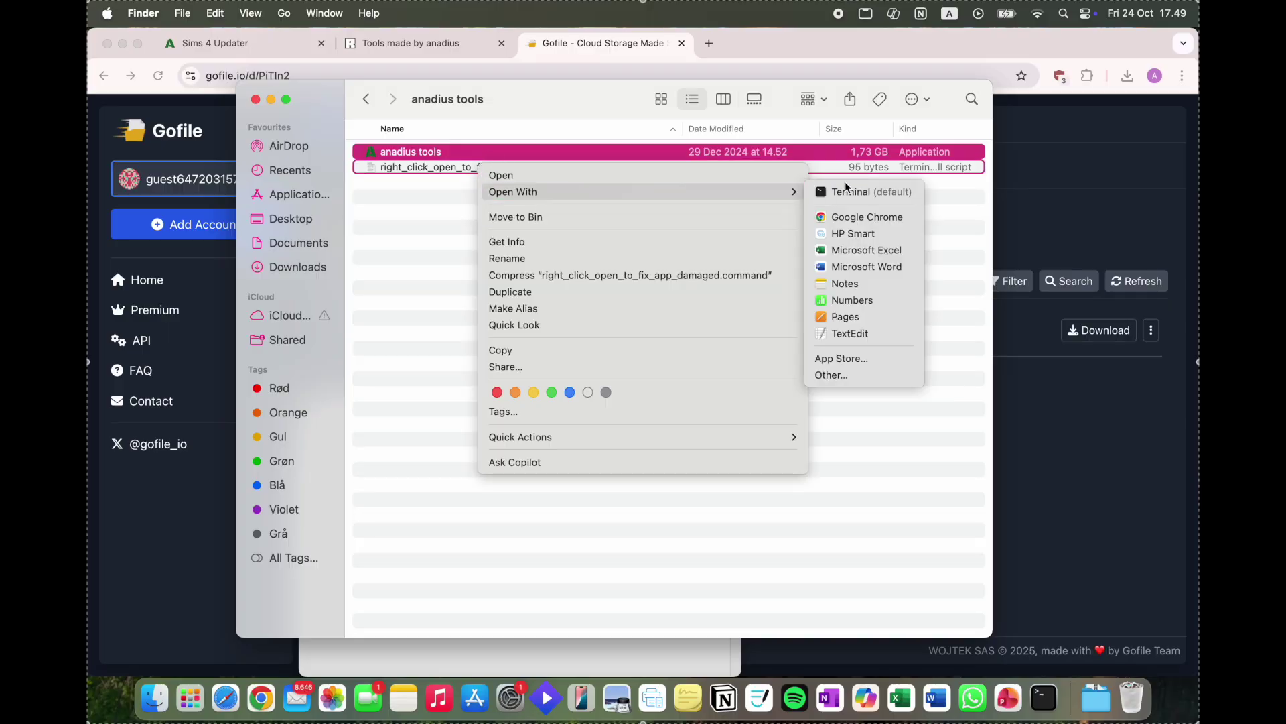
pyautogui.click(864, 192)
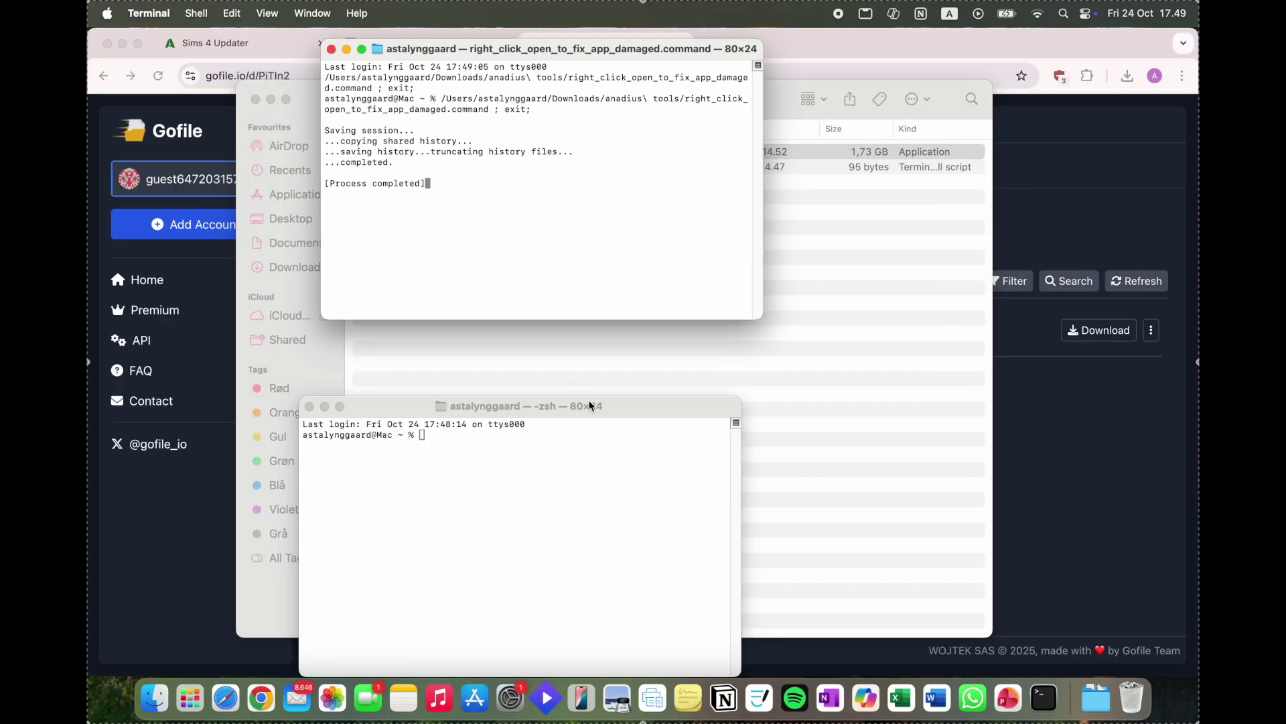
pyautogui.click(310, 407)
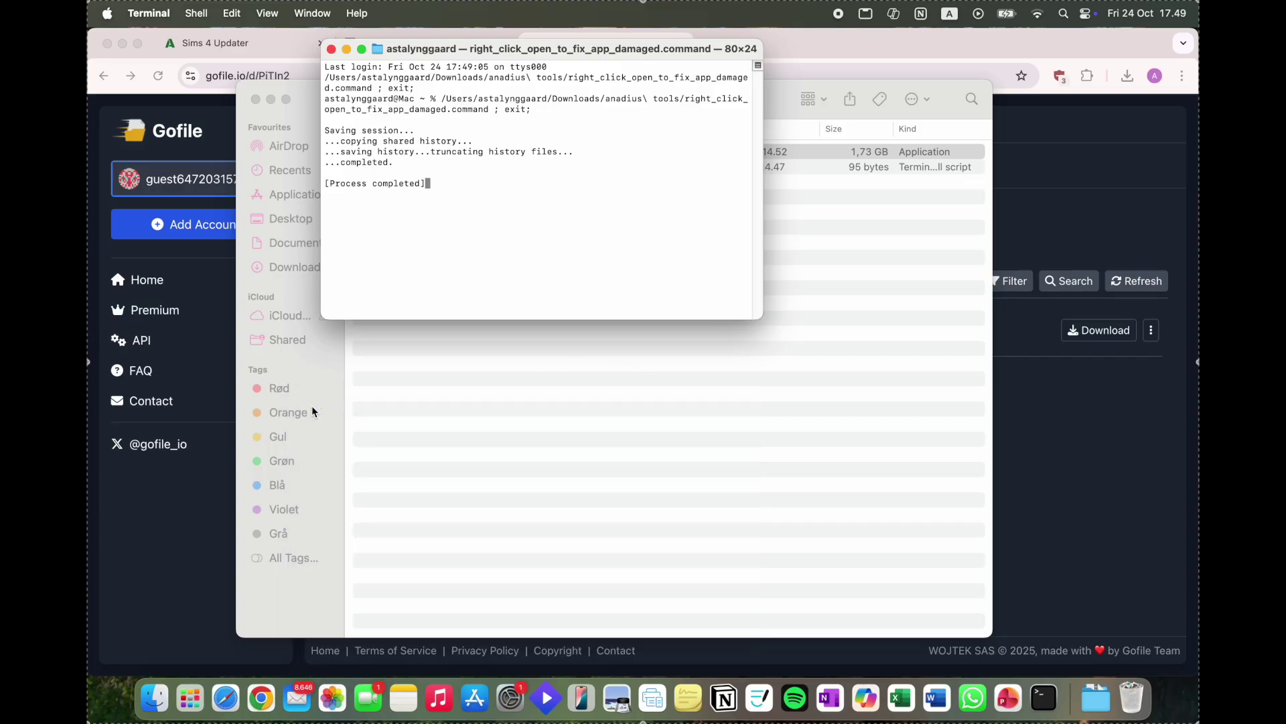
# Launch anadius tools from Finder and run Sims 4 Updater v1.4.7 from its Launcher
pyautogui.click(331, 49)
pyautogui.click(455, 158)
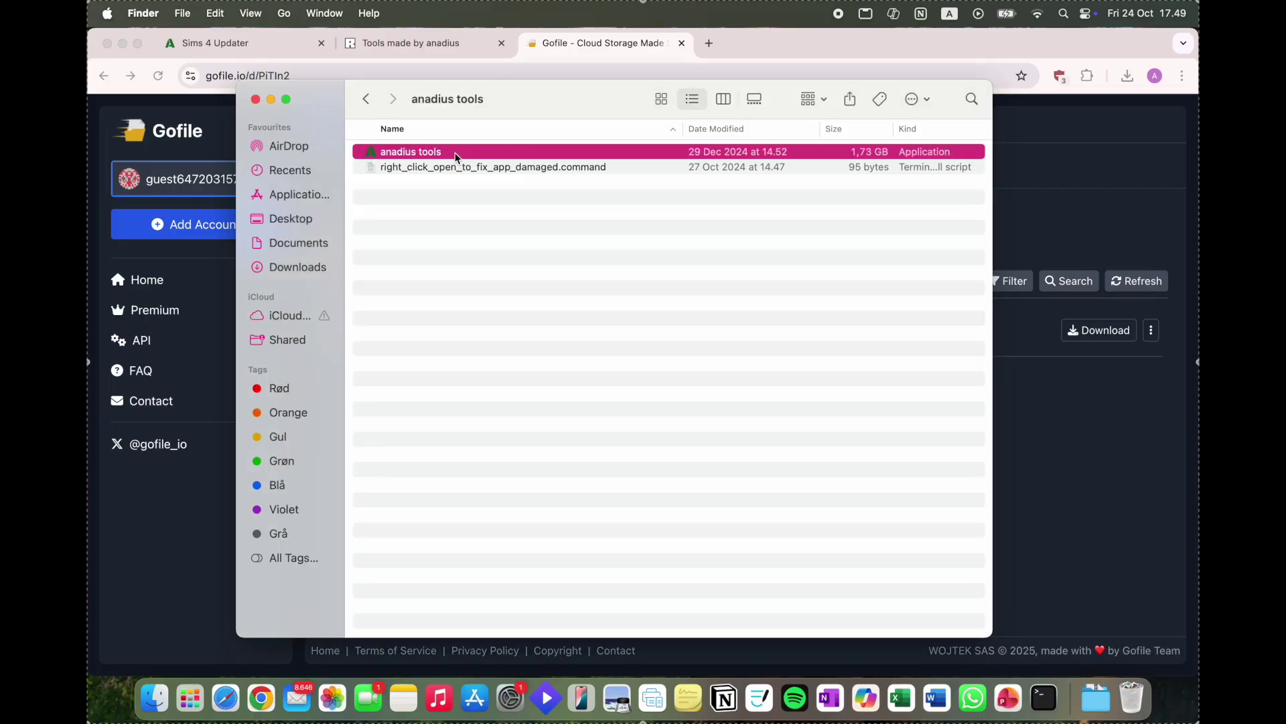
pyautogui.doubleClick(455, 157)
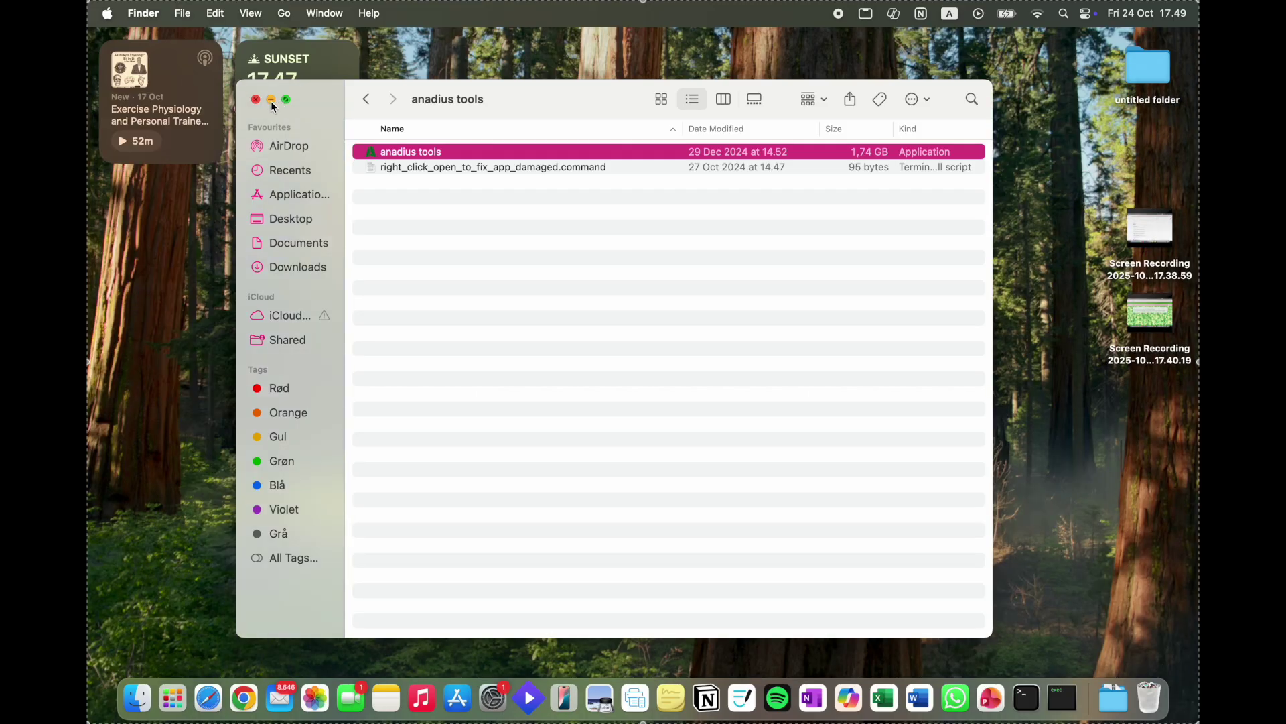
pyautogui.click(271, 100)
pyautogui.click(597, 316)
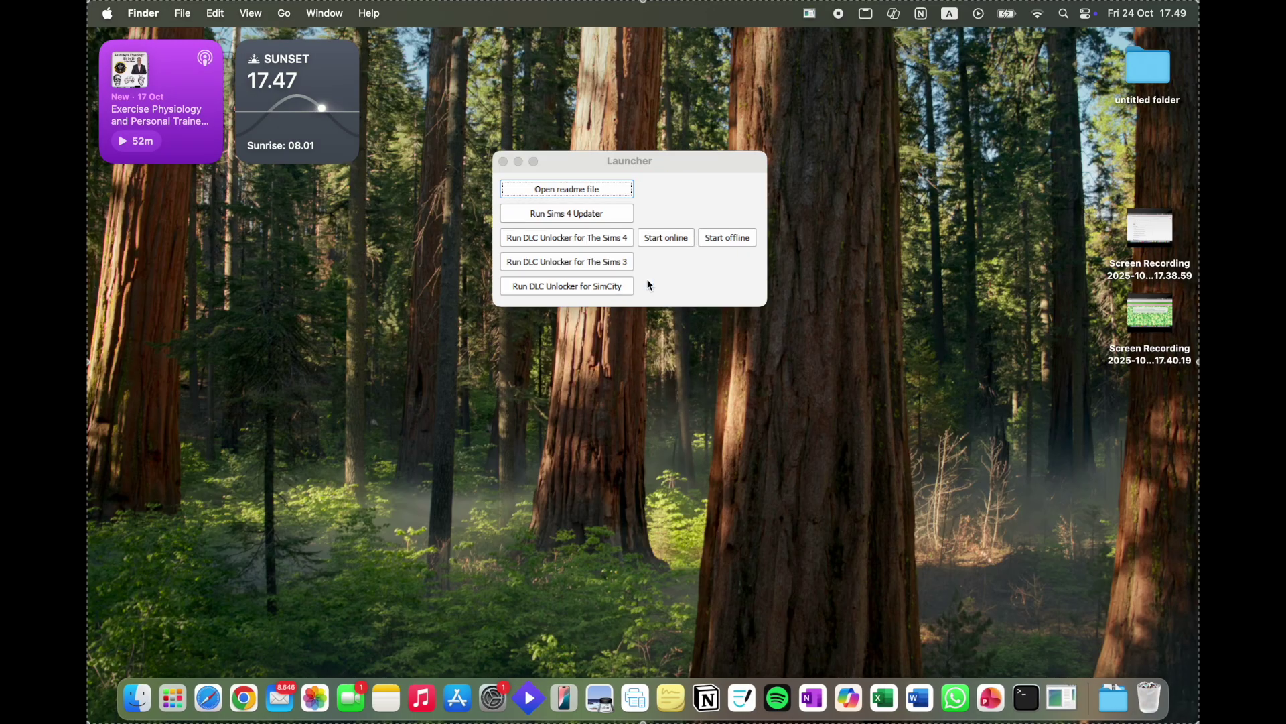
pyautogui.click(624, 214)
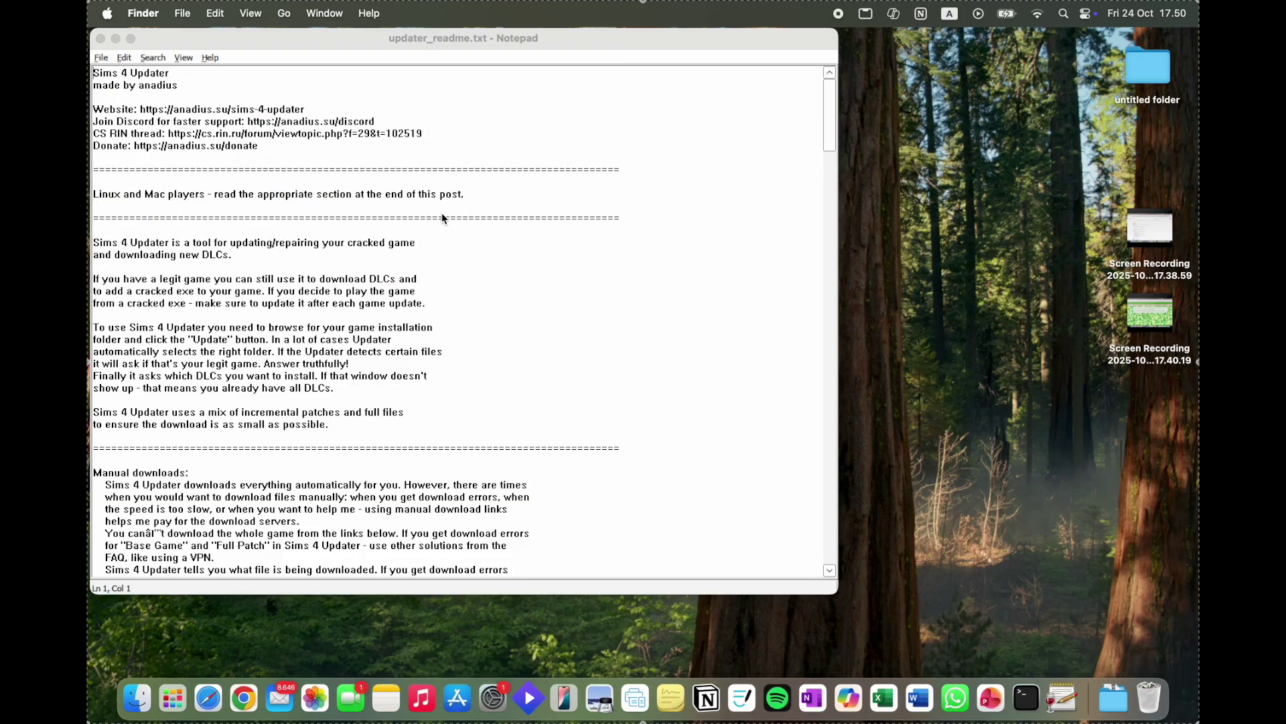
# Scroll down through updater_readme.txt while the Sims 4 Updater finishes loading
pyautogui.scroll(-1, 416, 191)
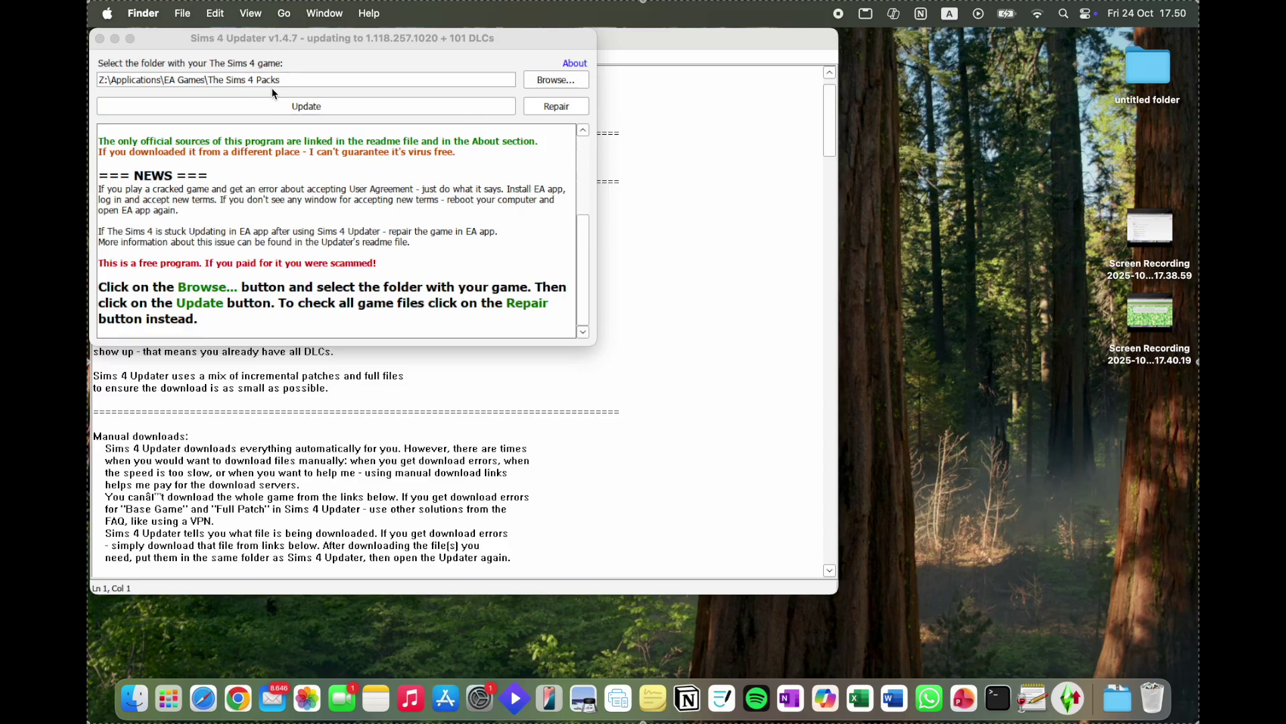
# Keep the detected game folder, start the update, tick (un)check all DLCs and confirm
pyautogui.click(564, 82)
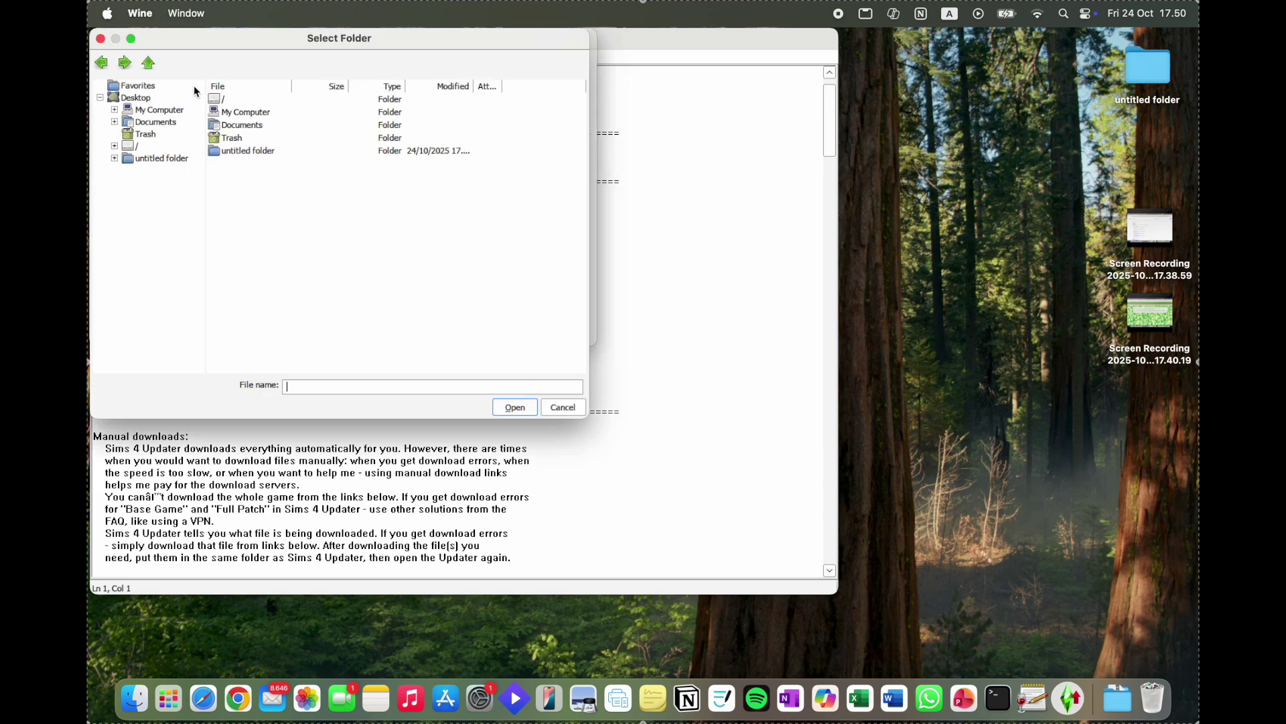
pyautogui.click(101, 39)
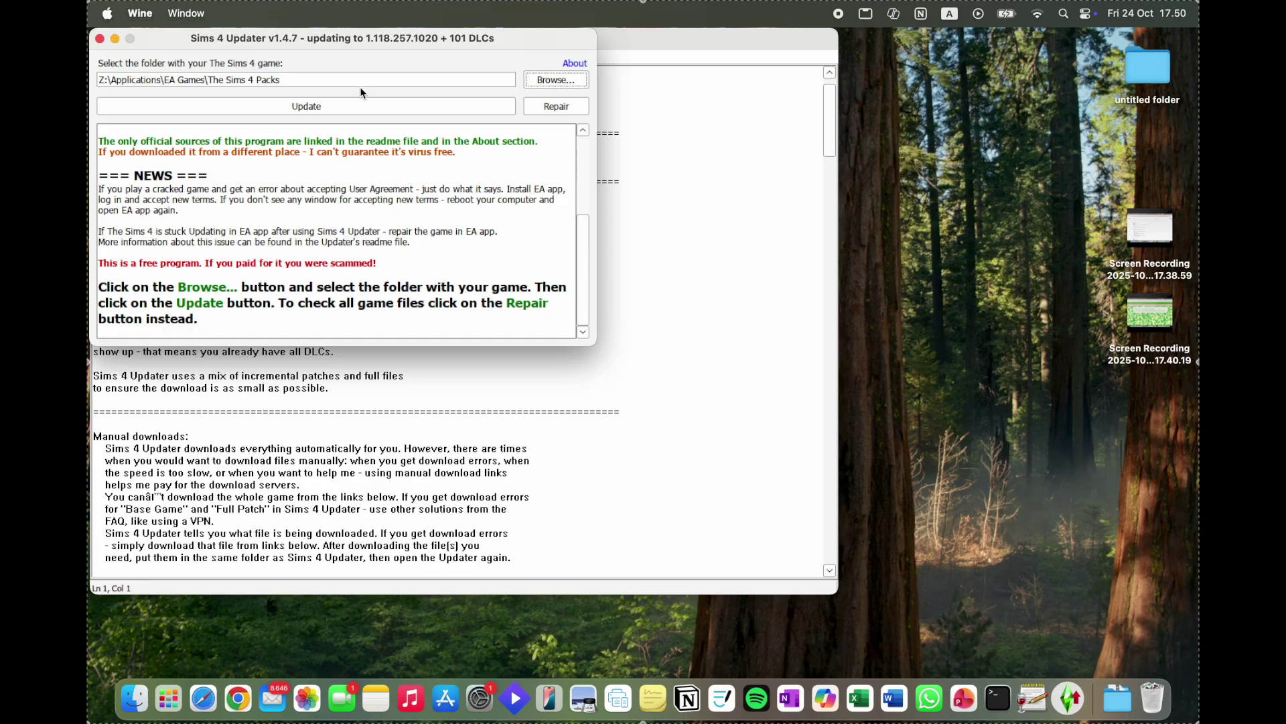
pyautogui.click(406, 108)
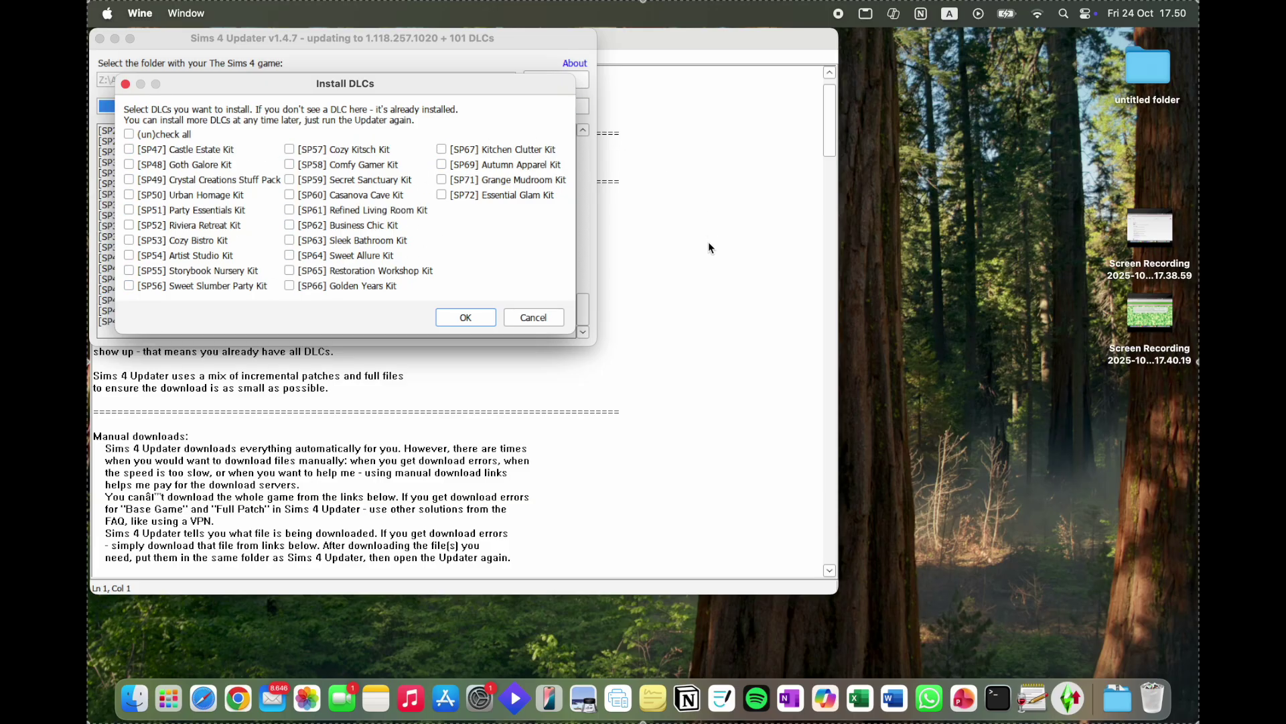
pyautogui.click(128, 134)
pyautogui.click(473, 321)
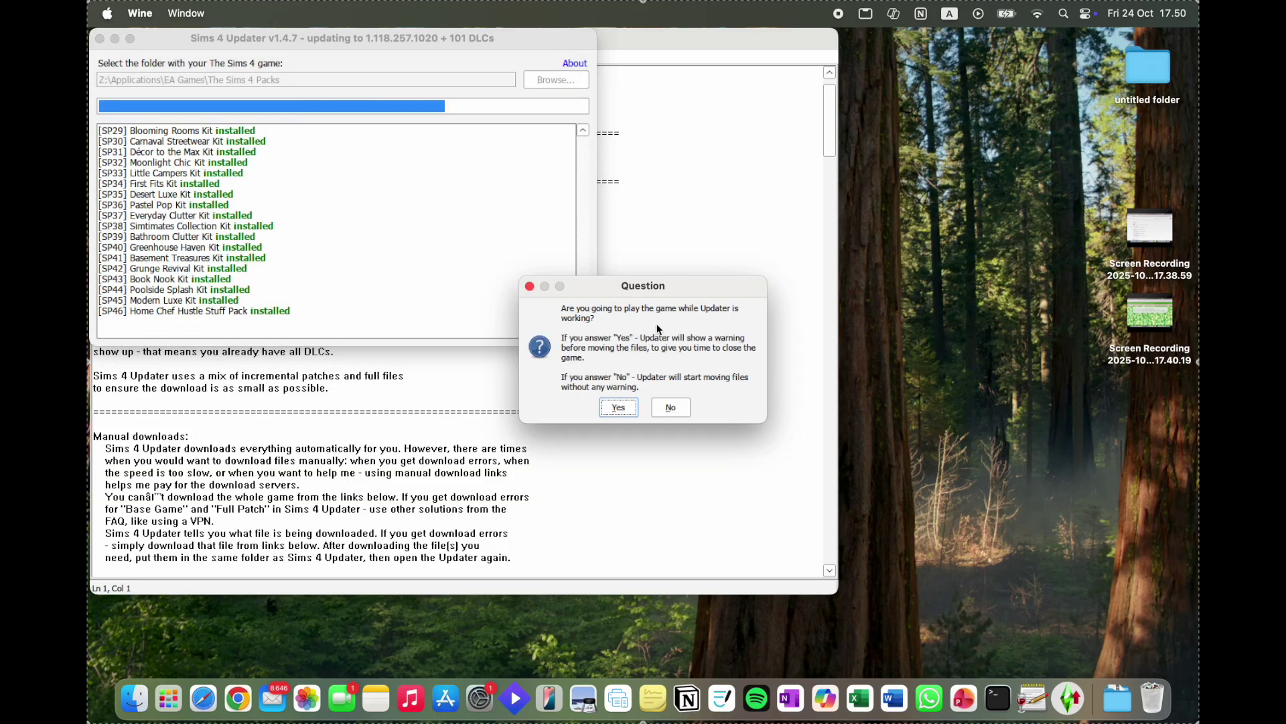
# Decline playing during the update, screenshot the 'All done!' message, and move the Updater aside
pyautogui.click(672, 407)
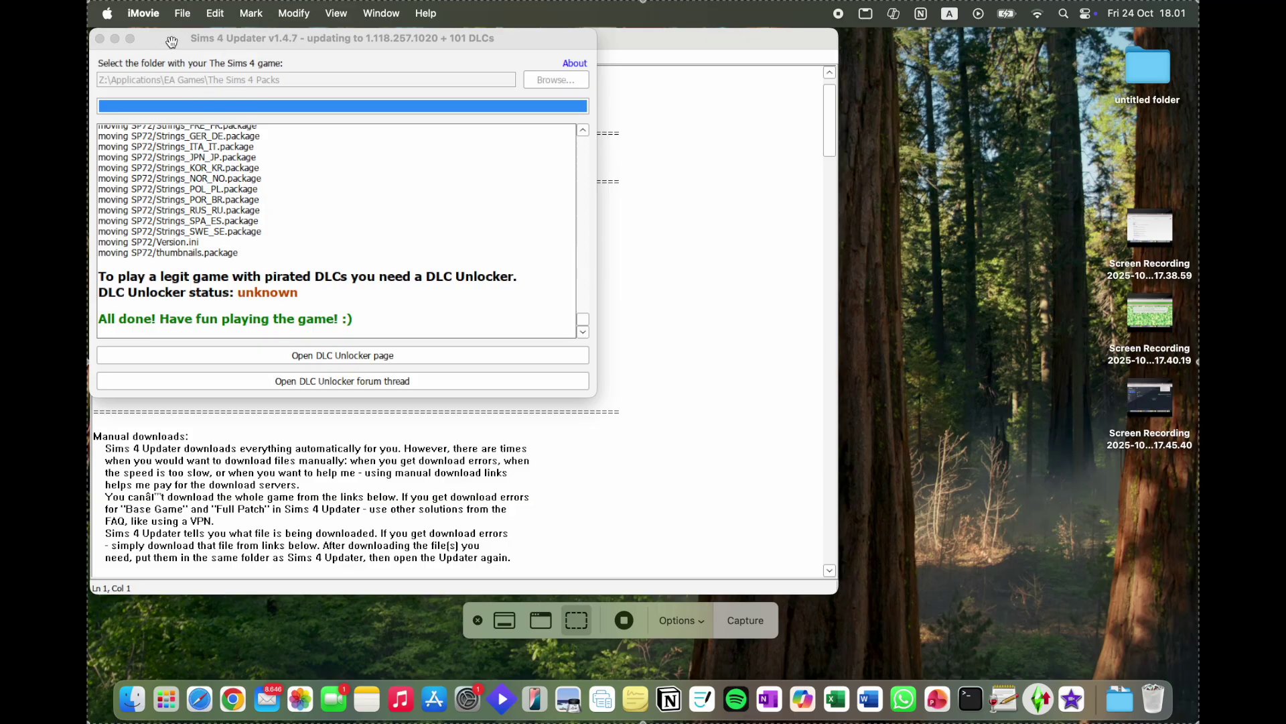
pyautogui.press('Return')
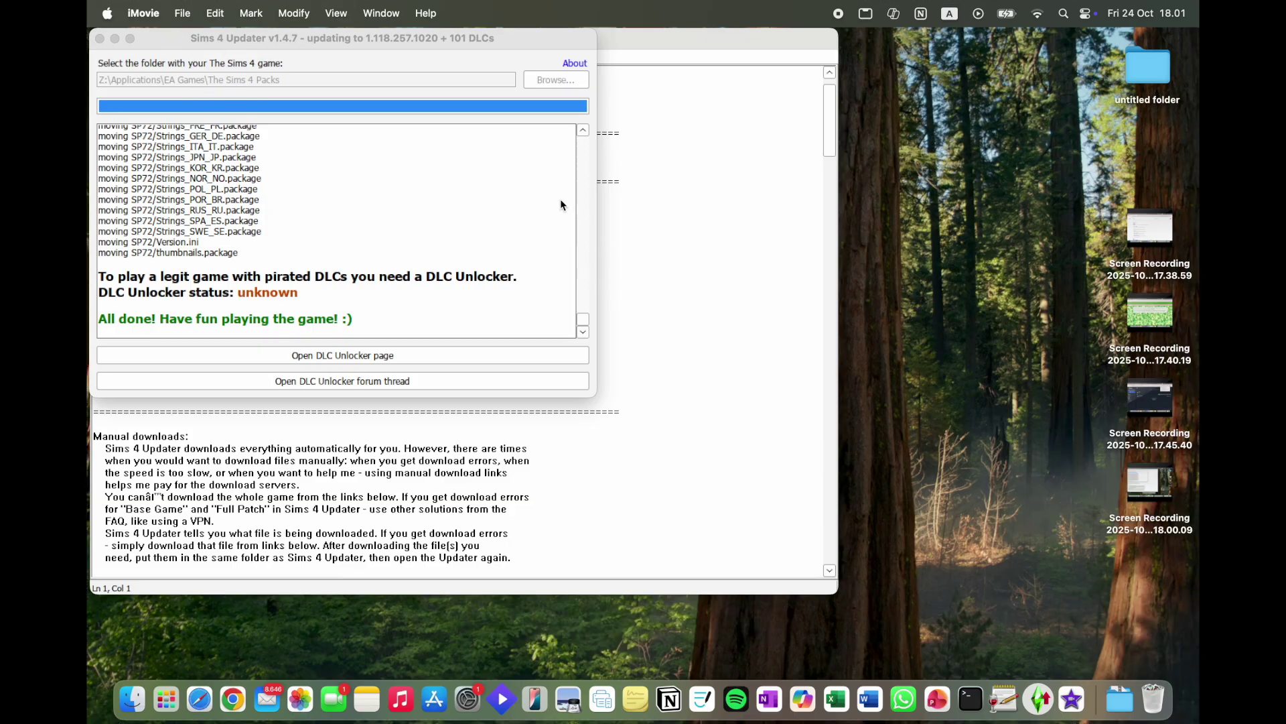
pyautogui.moveTo(410, 46); pyautogui.dragTo(744, 153)
# Close the Notepad readme and the Sims 4 Updater windows
pyautogui.click(379, 45)
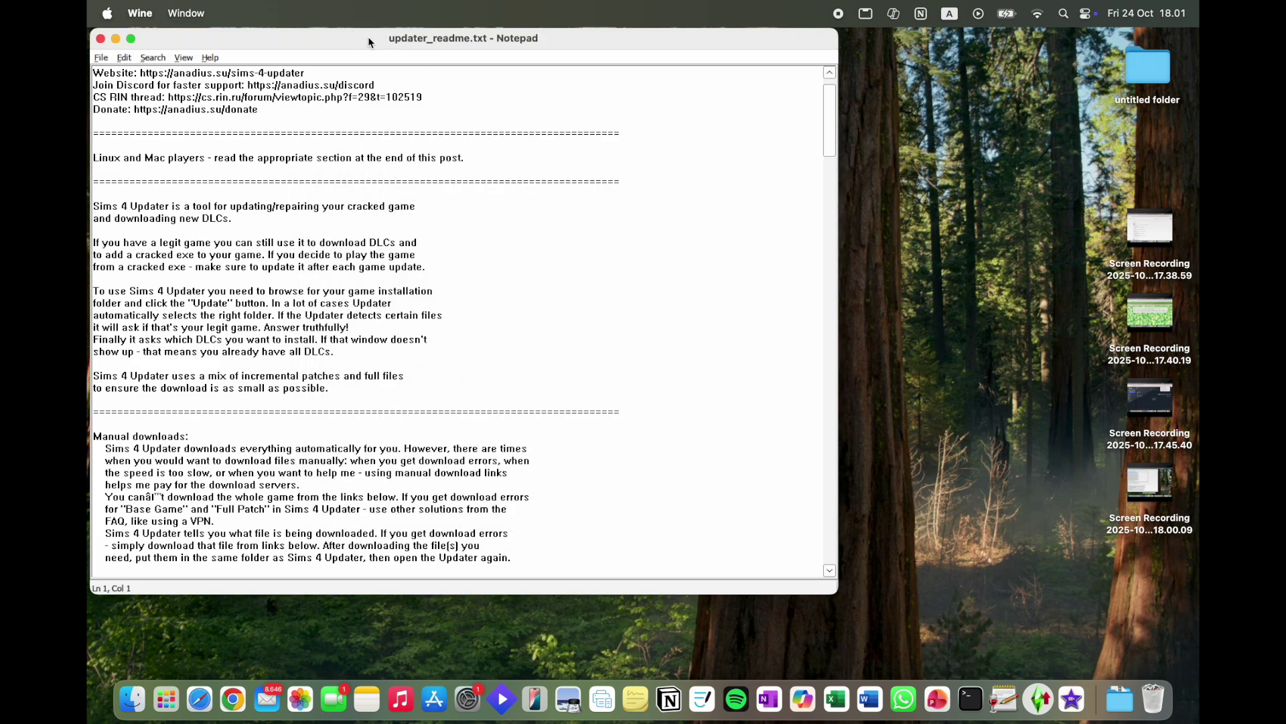
pyautogui.click(100, 38)
pyautogui.click(342, 141)
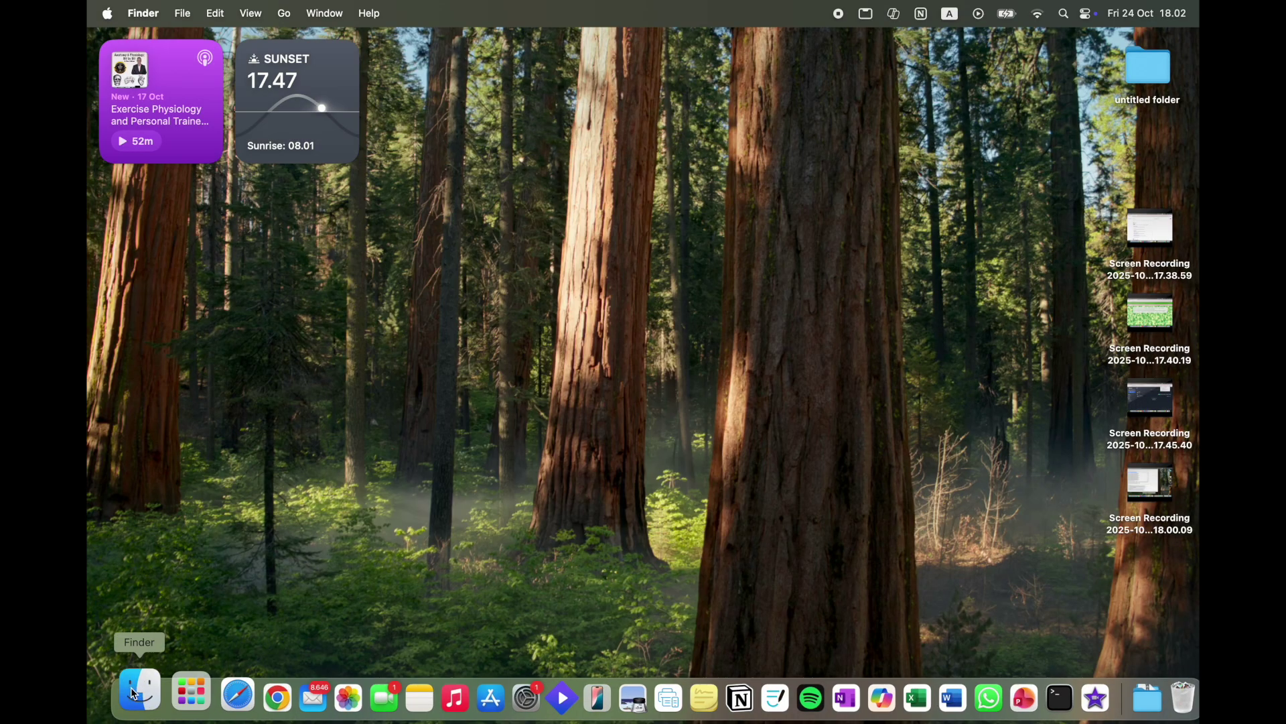
# Launch anadius tools from Finder, Start offline, and move the DLC Unlocker notice to the upper left
pyautogui.click(134, 693)
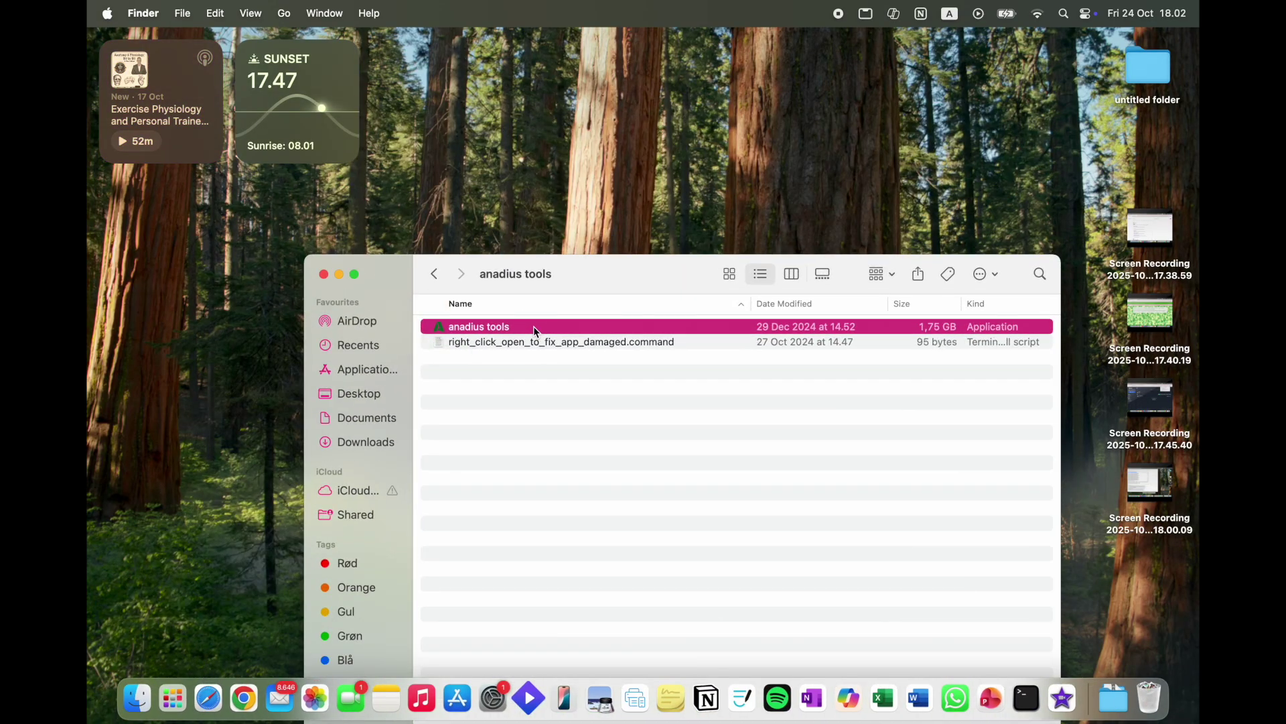
pyautogui.rightClick(536, 329)
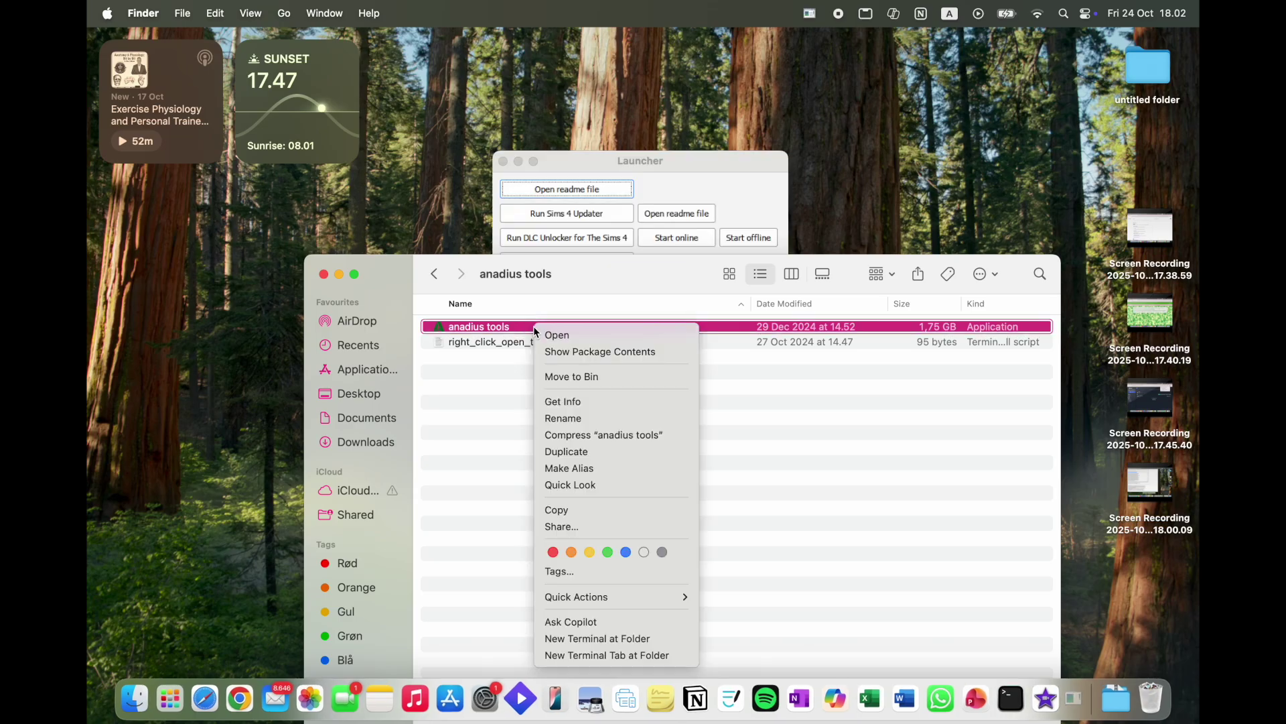
pyautogui.click(337, 280)
pyautogui.click(339, 275)
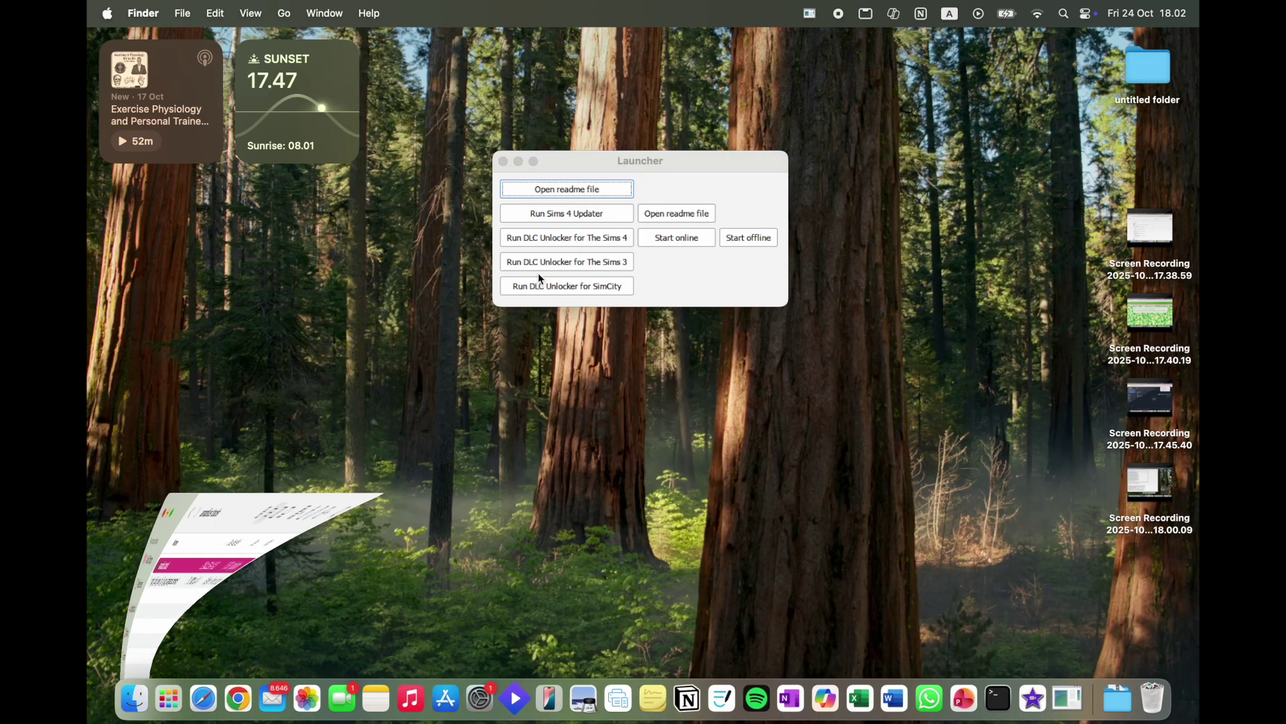
pyautogui.click(749, 238)
pyautogui.moveTo(698, 295); pyautogui.dragTo(555, 67)
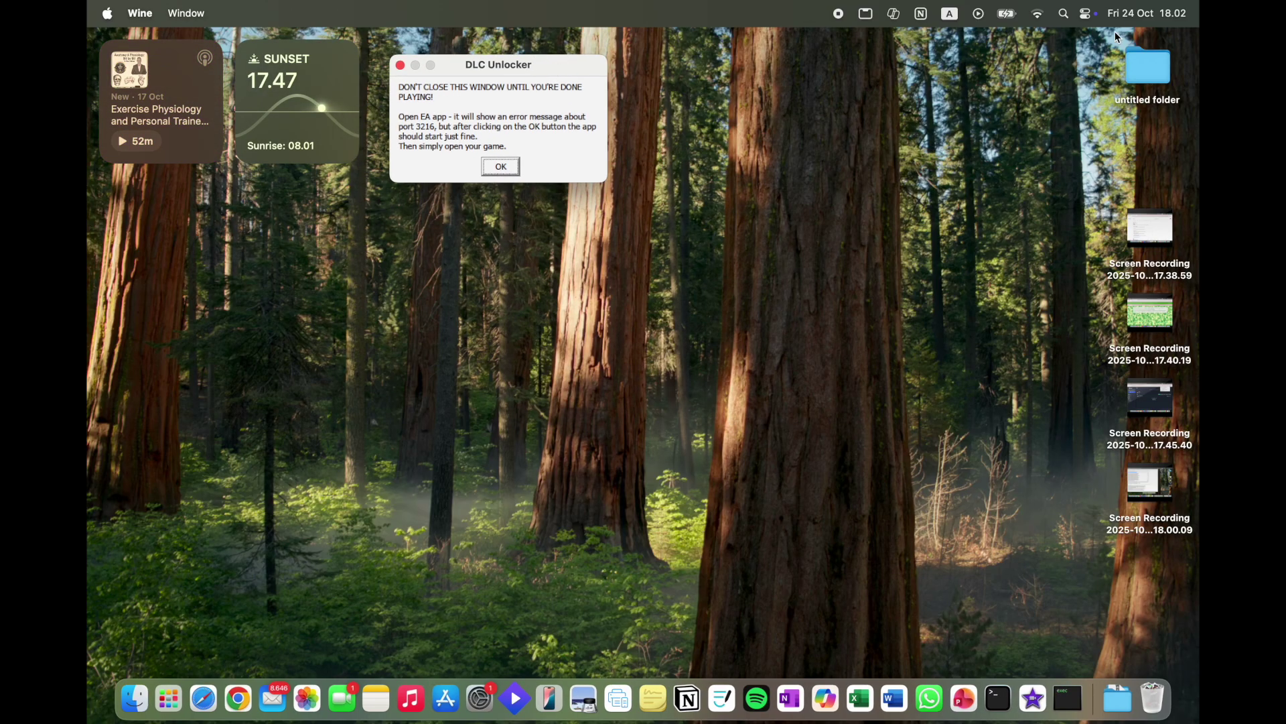
# Search Spotlight for 'ea app' and launch the EA app from the results
pyautogui.press('super+space')
pyautogui.write('ea')
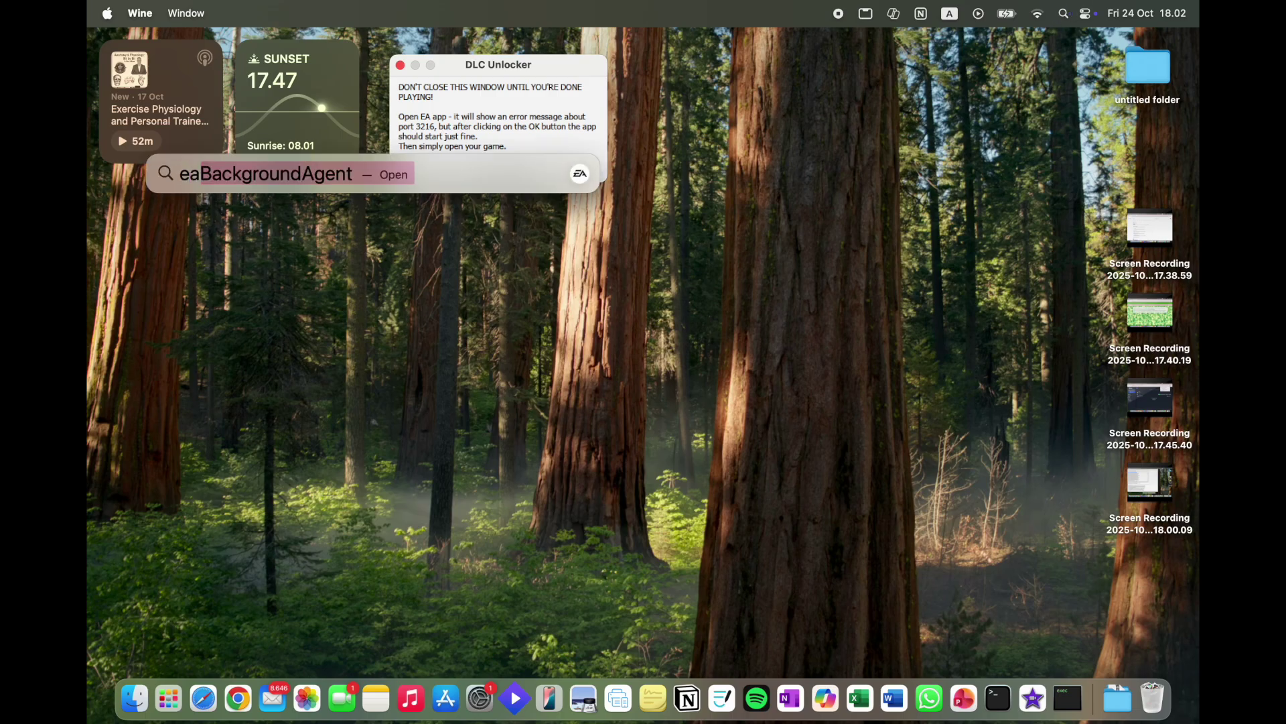
pyautogui.write(' g')
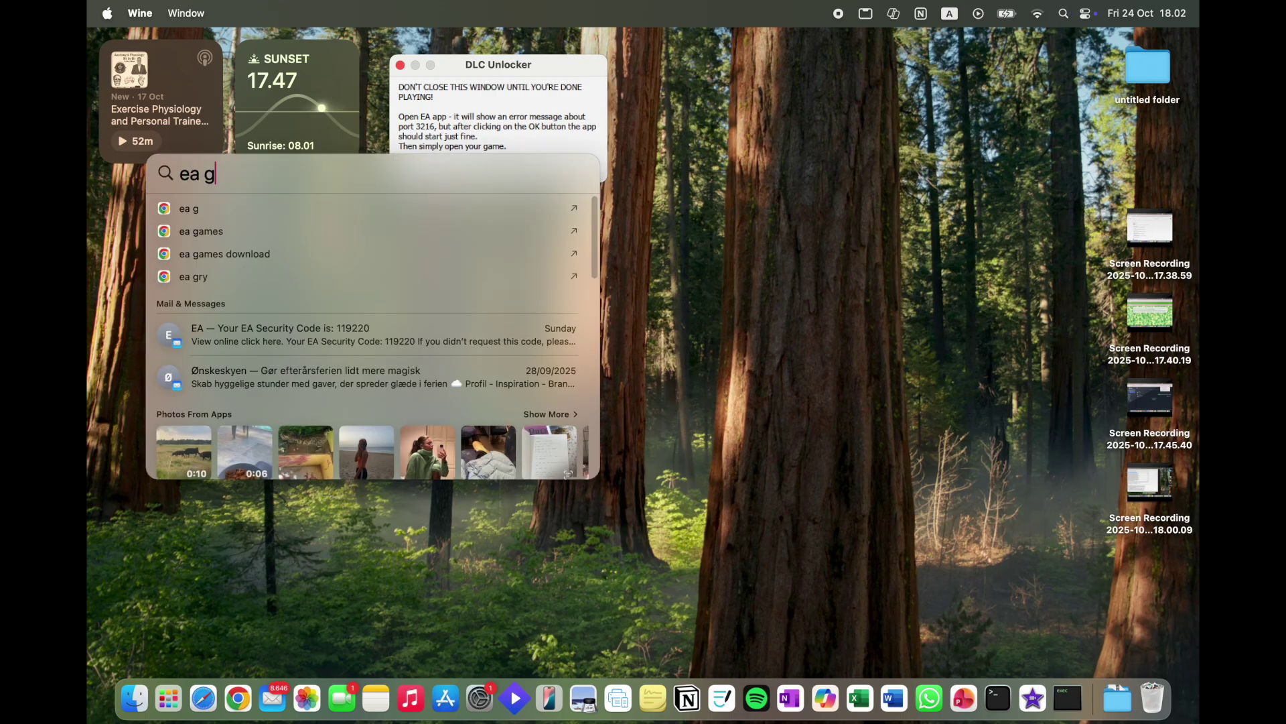
pyautogui.press('BackSpace')
pyautogui.press('Down')
pyautogui.press('Down')
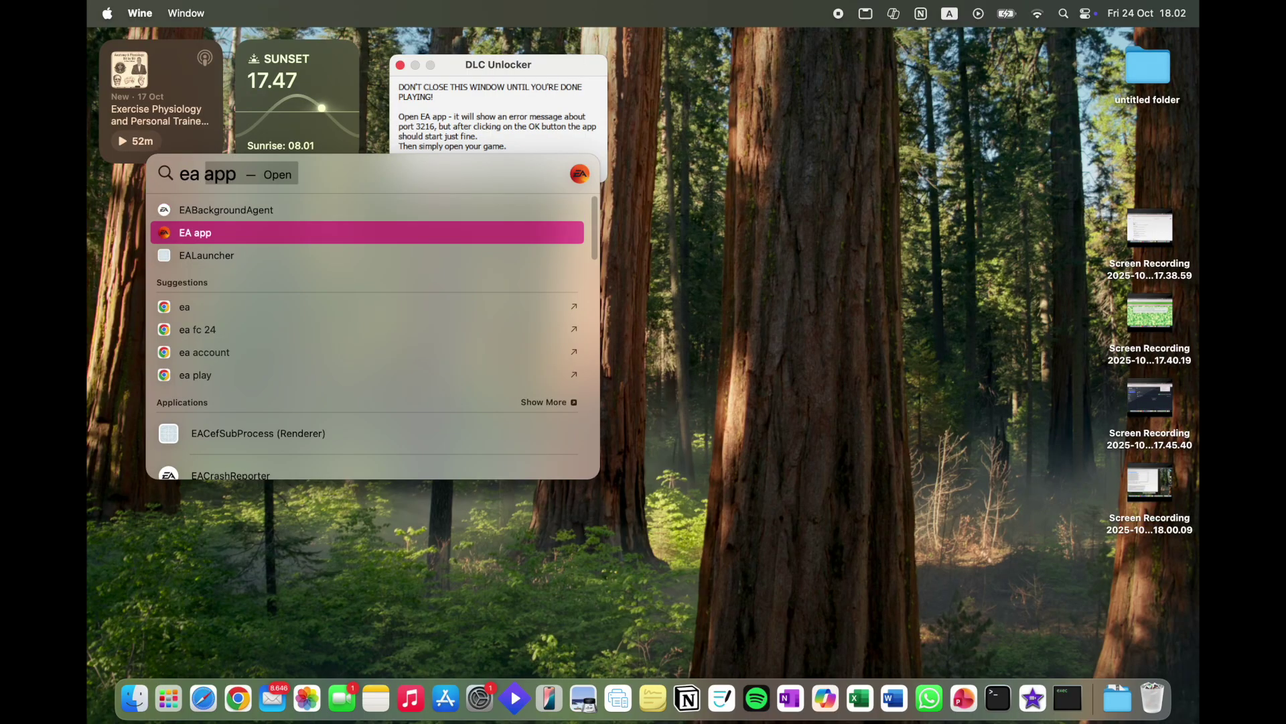
pyautogui.press('Return')
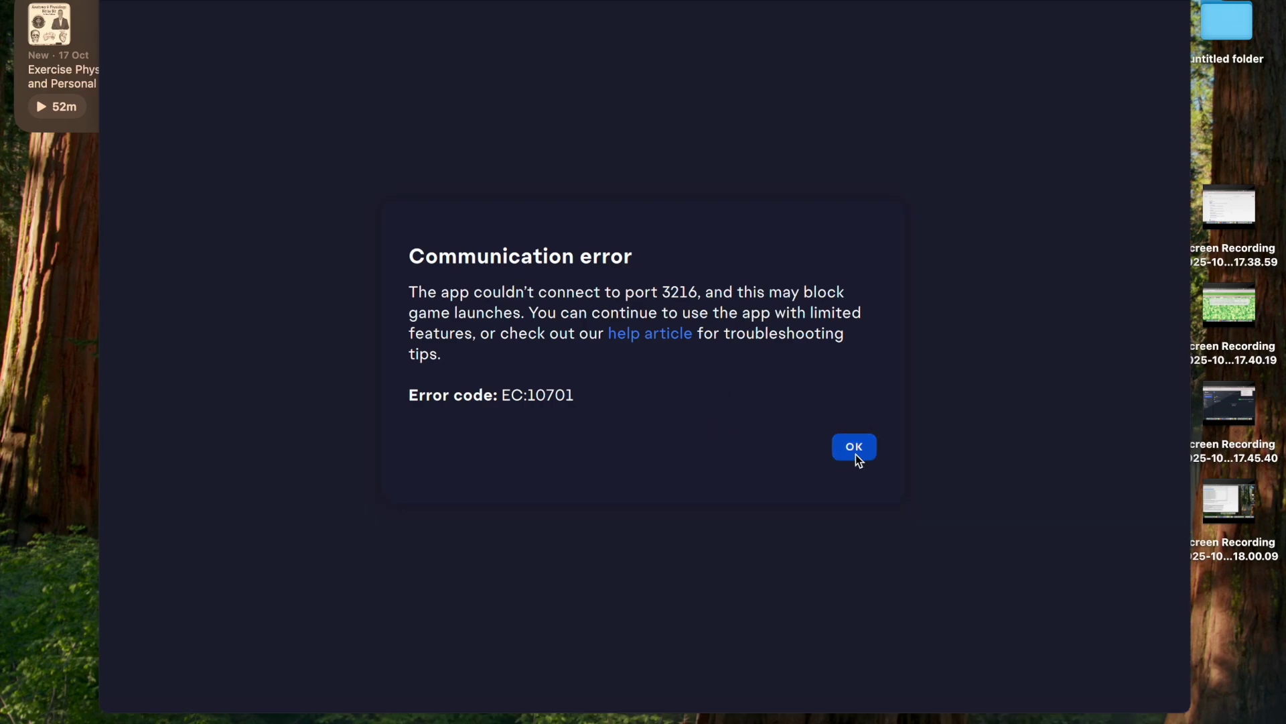
# Dismiss the port 3216 error, allow Chrome local-network access, and play The Sims 4
pyautogui.click(863, 449)
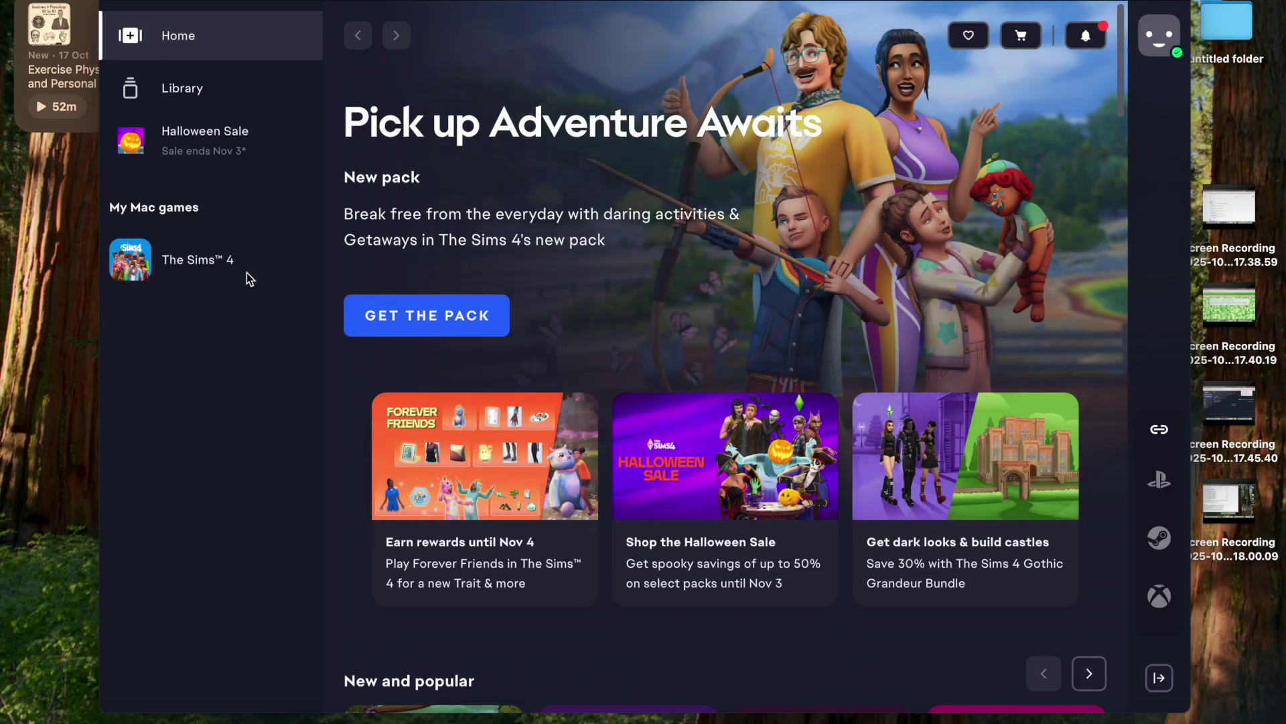
pyautogui.moveTo(296, 267)
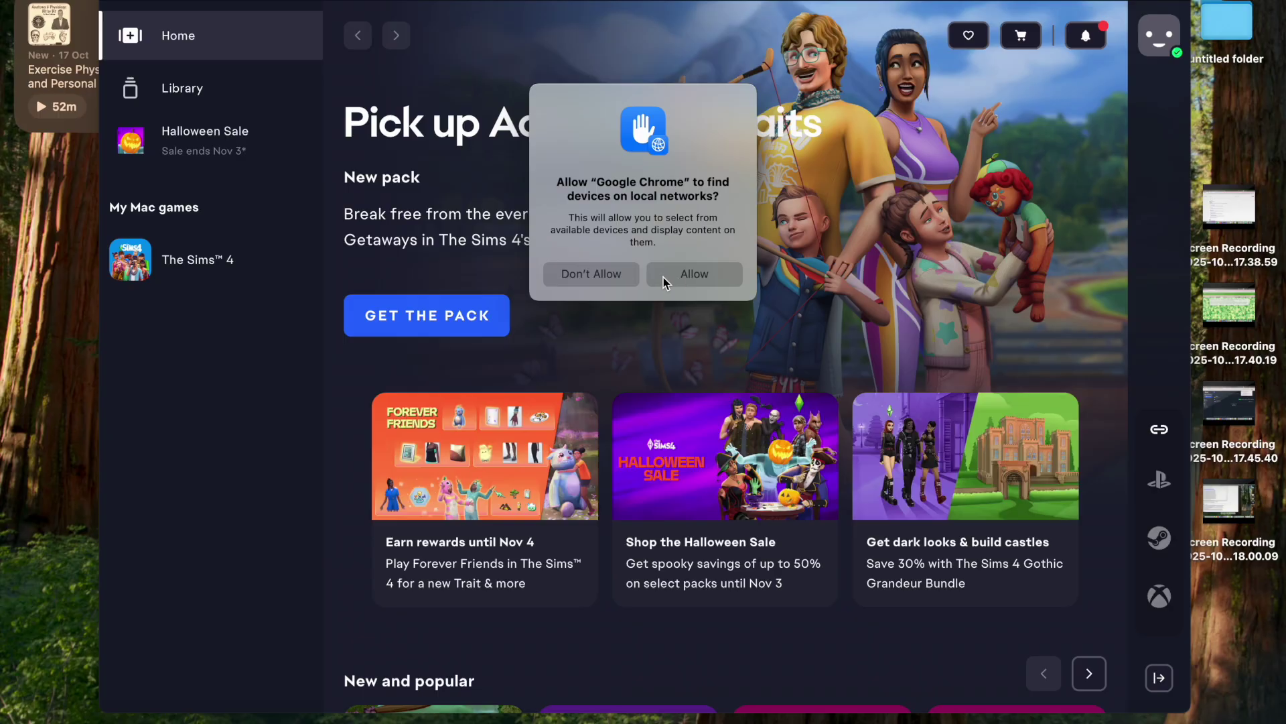
pyautogui.click(665, 280)
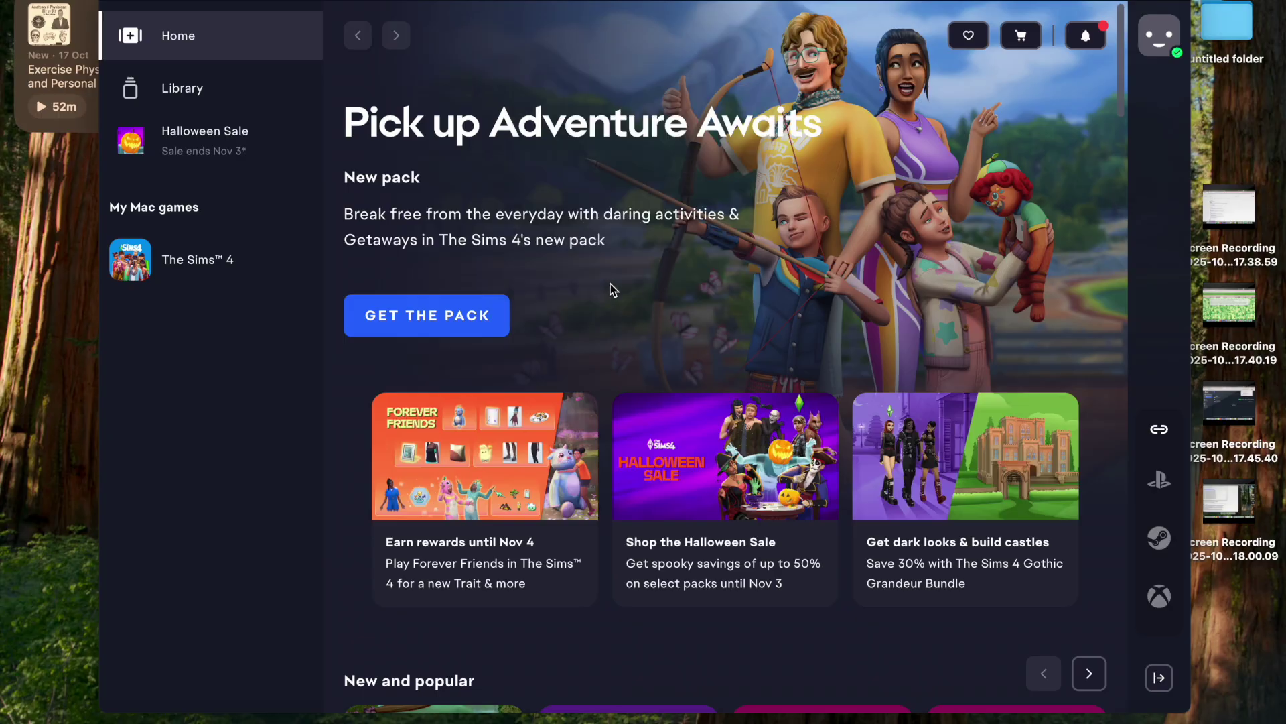
pyautogui.click(294, 260)
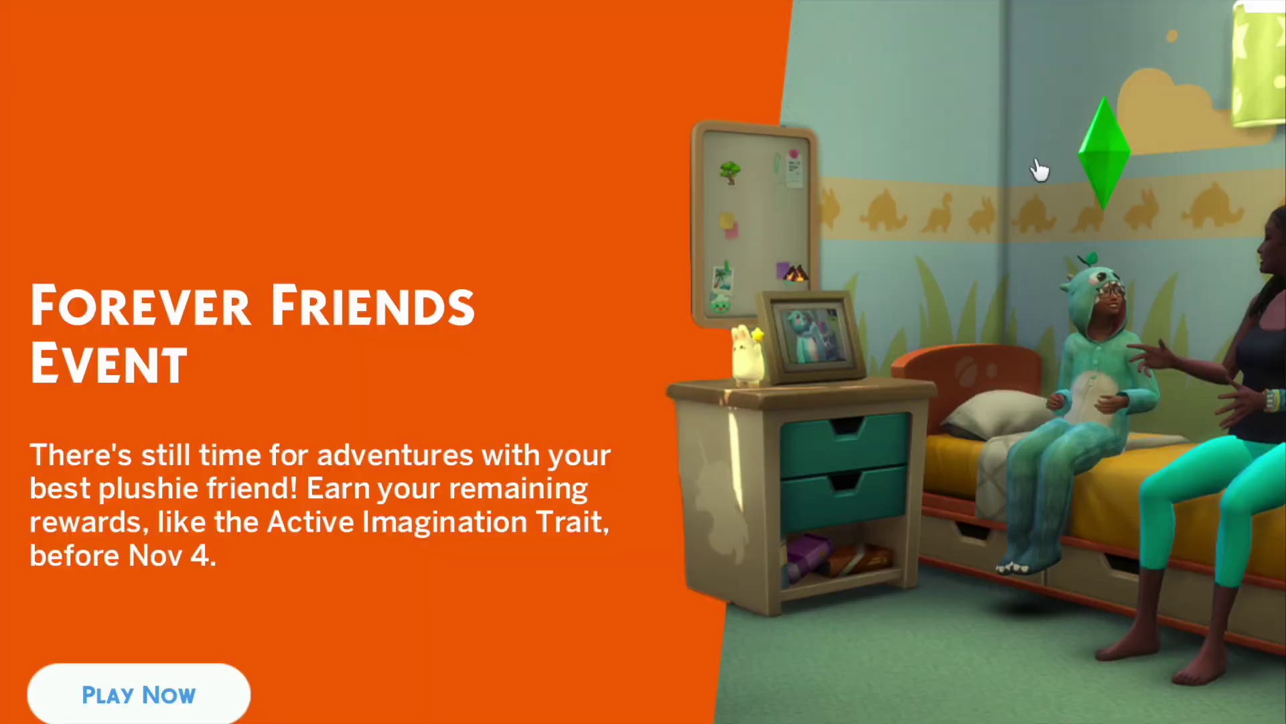
# Close the Mods notice and resume the Goth household's save at Umbrage Manor
pyautogui.click(1039, 171)
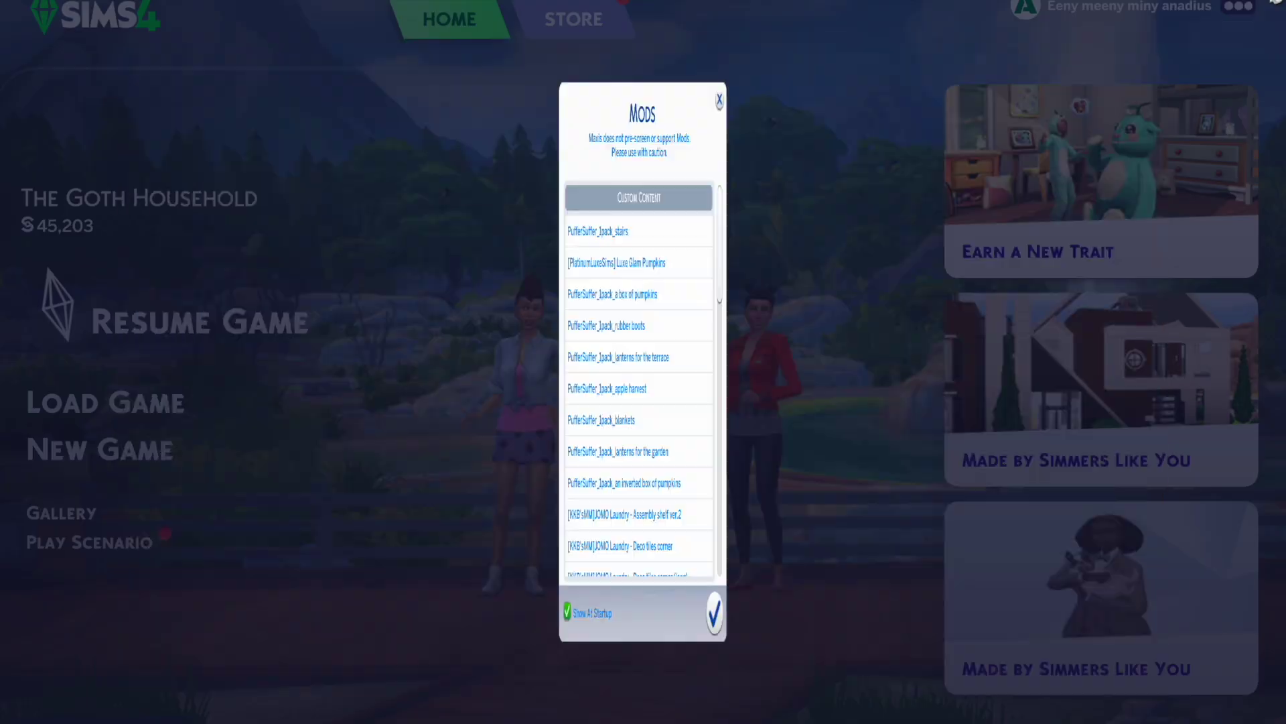
pyautogui.click(834, 98)
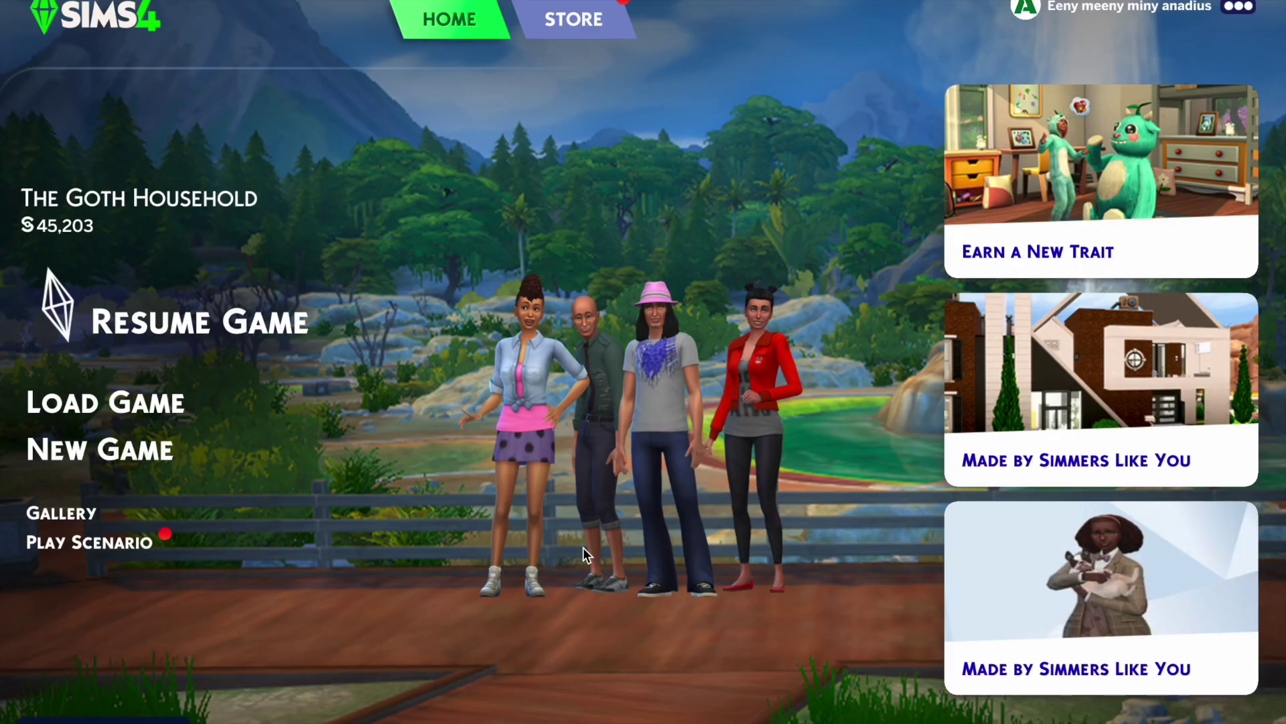
pyautogui.click(205, 335)
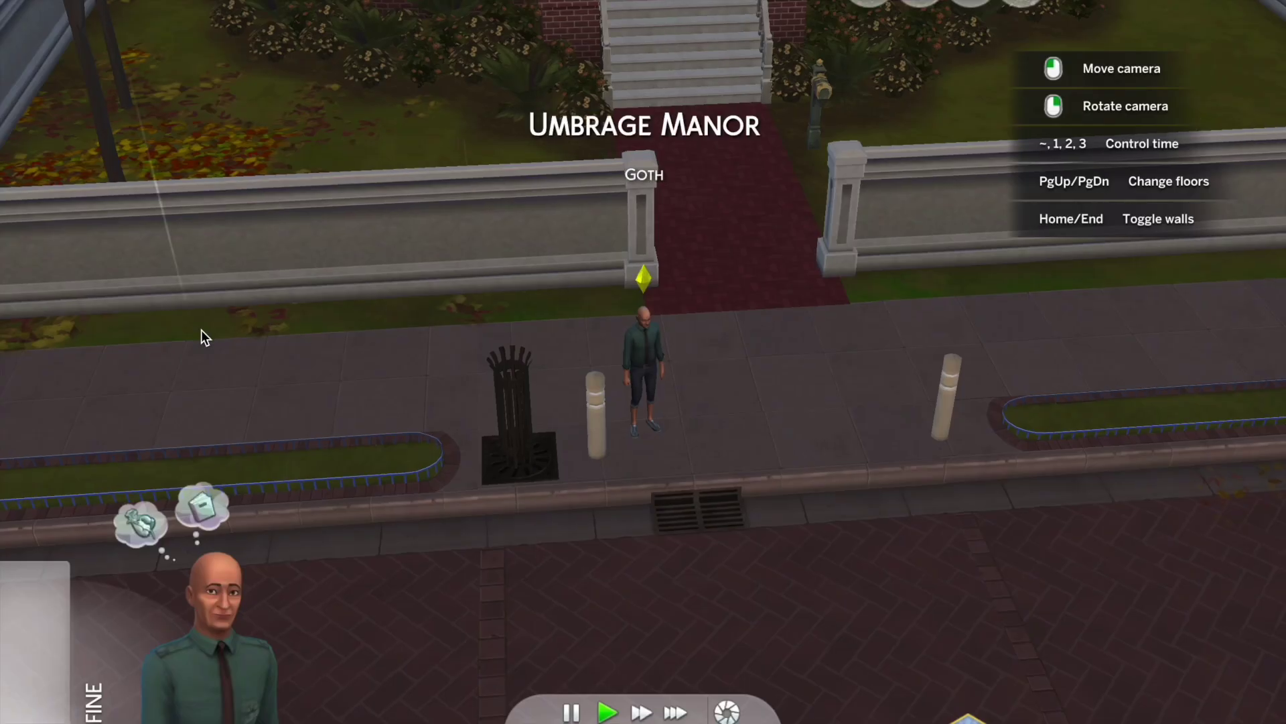
# Enter Build mode, open Kitchen Appliances, and filter the catalog to the Perfect Patio stuff pack
pyautogui.click(922, 8)
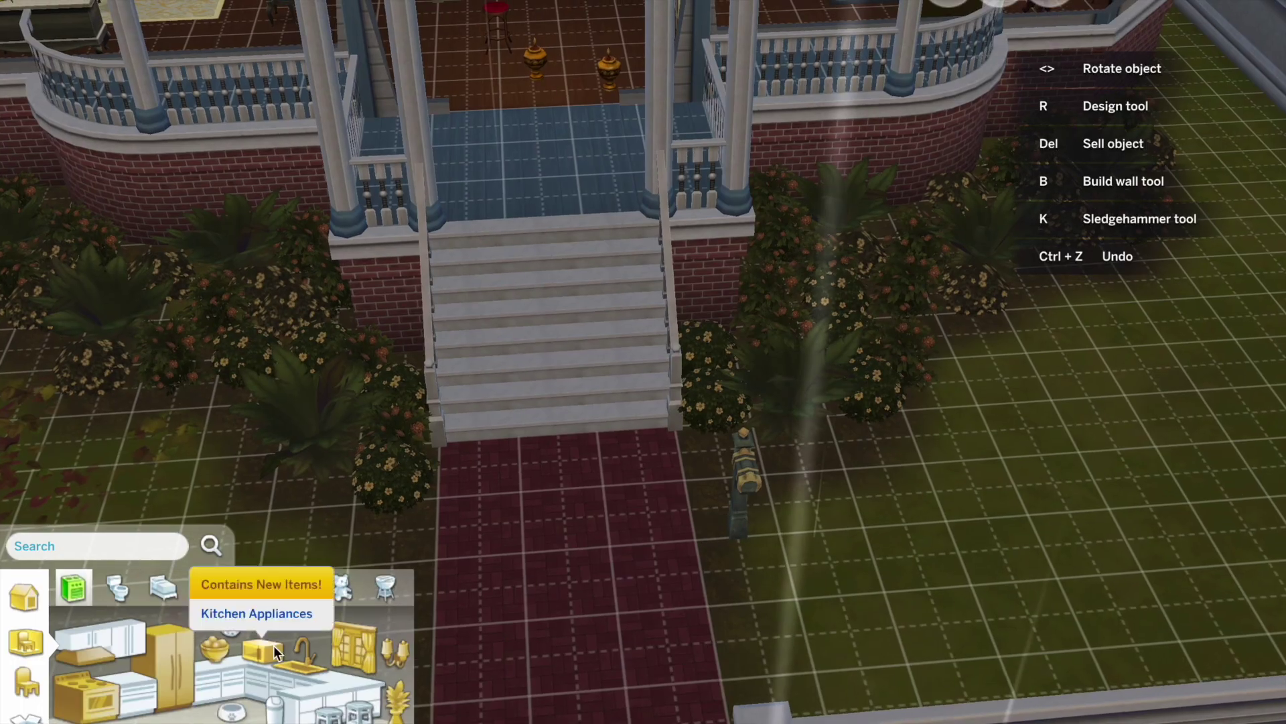
pyautogui.click(273, 645)
pyautogui.click(1087, 553)
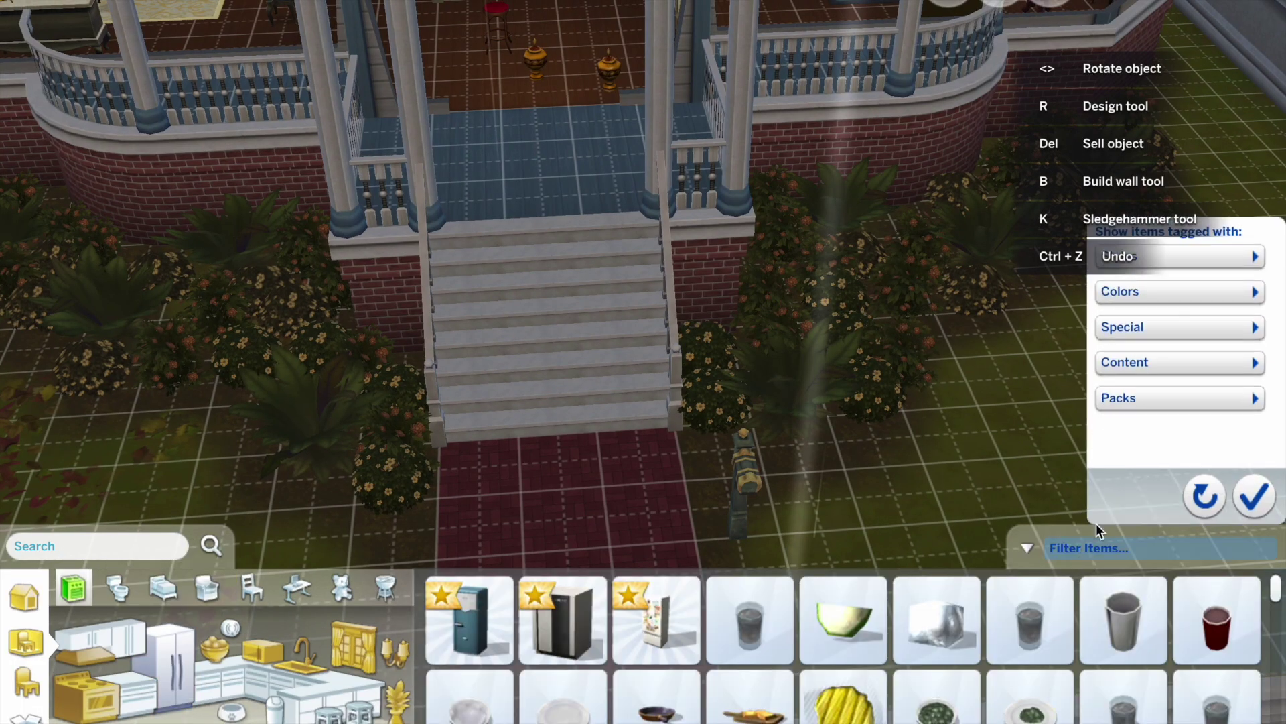
pyautogui.click(1253, 402)
pyautogui.moveTo(1281, 265); pyautogui.dragTo(1278, 351)
pyautogui.click(1116, 305)
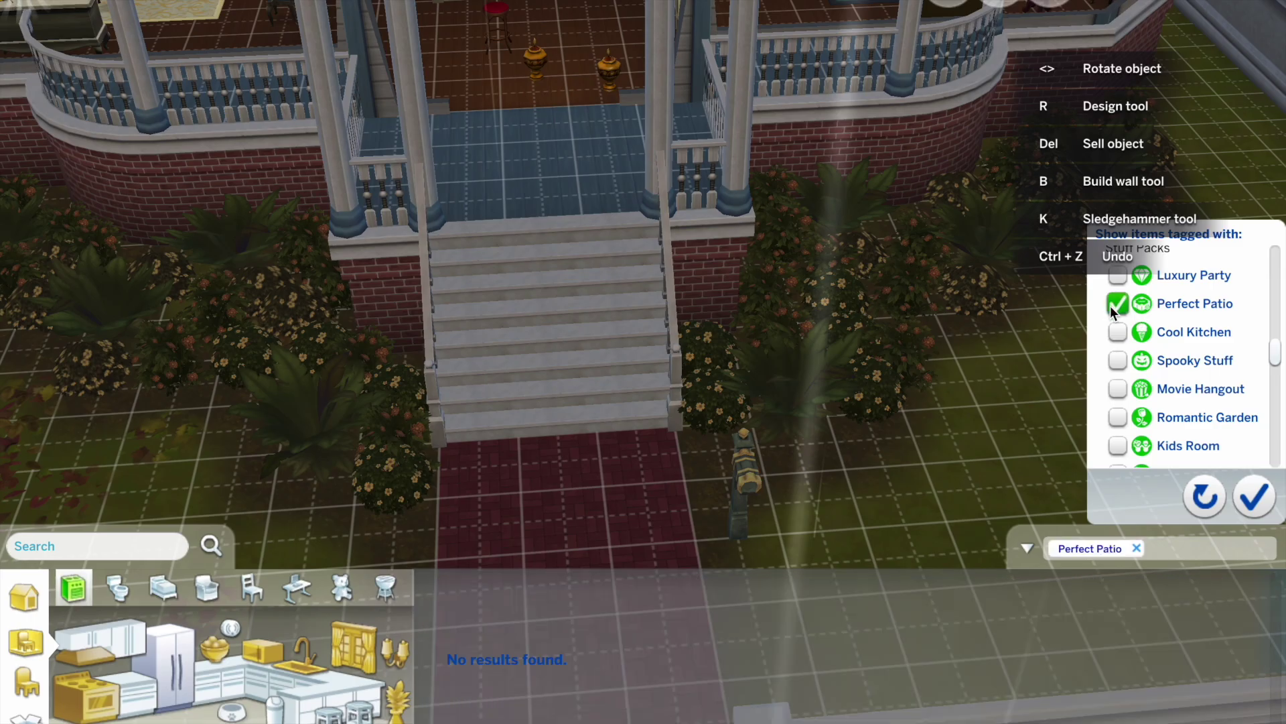
pyautogui.click(182, 551)
pyautogui.click(143, 540)
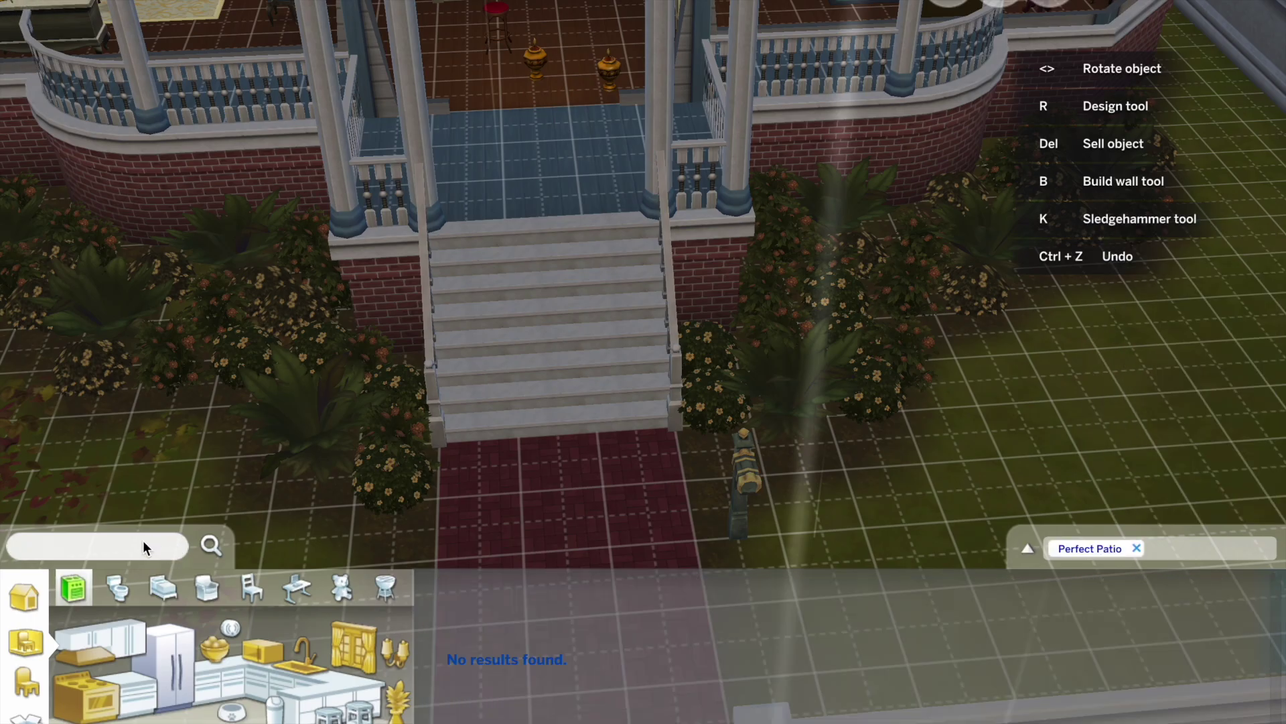